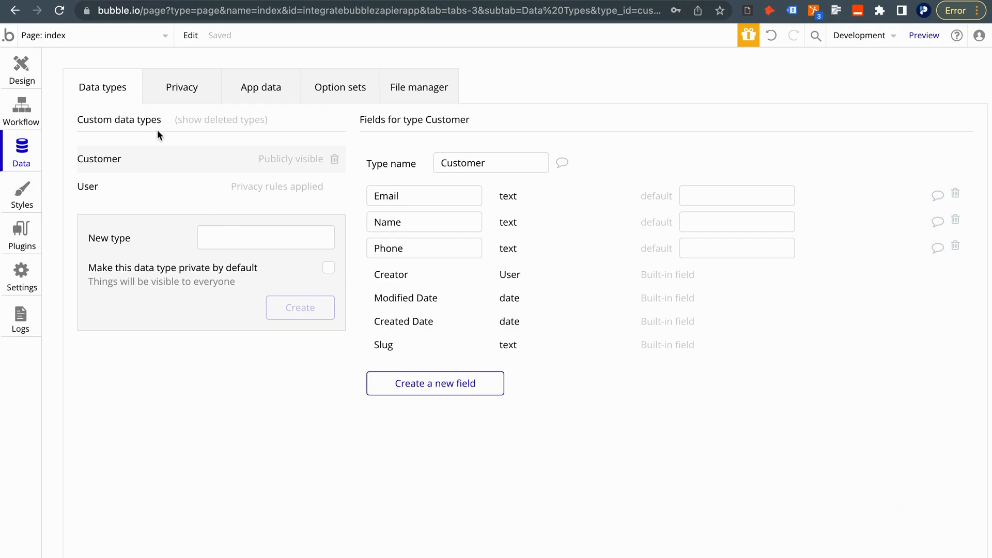
Add a new blank page named customer_list and open it in the editor
{"action": "left_click", "coordinate": [86, 38]}
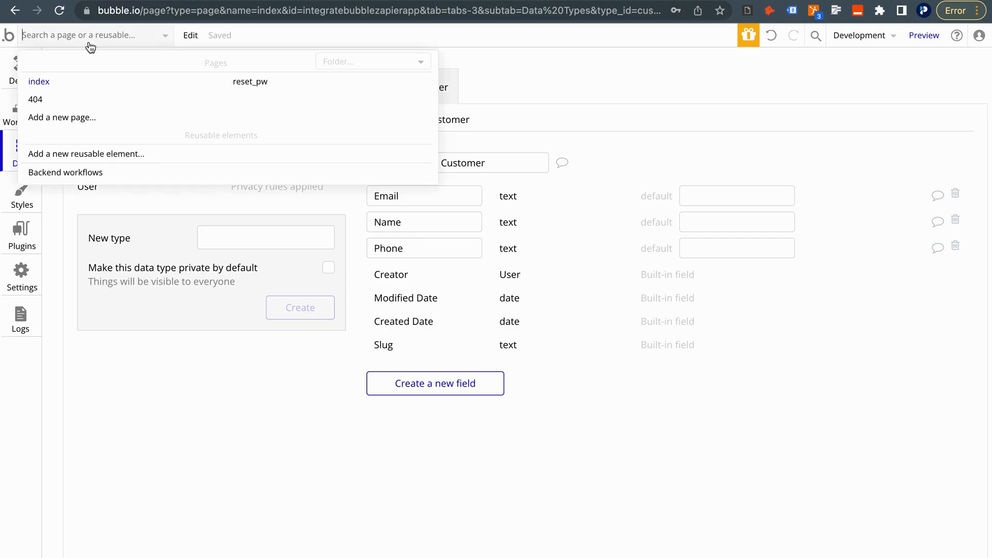
{"action": "left_click", "coordinate": [61, 117]}
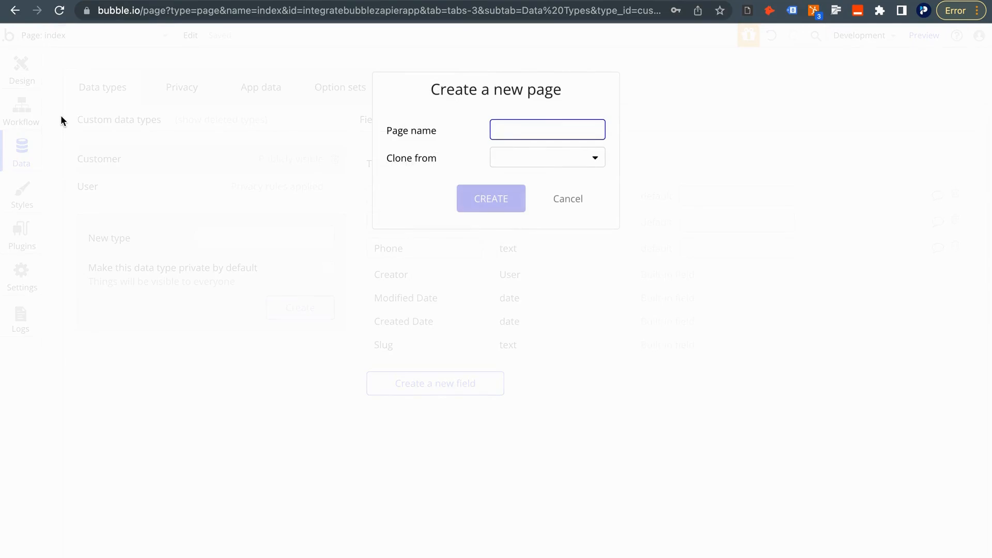
{"action": "type", "text": "customer_list"}
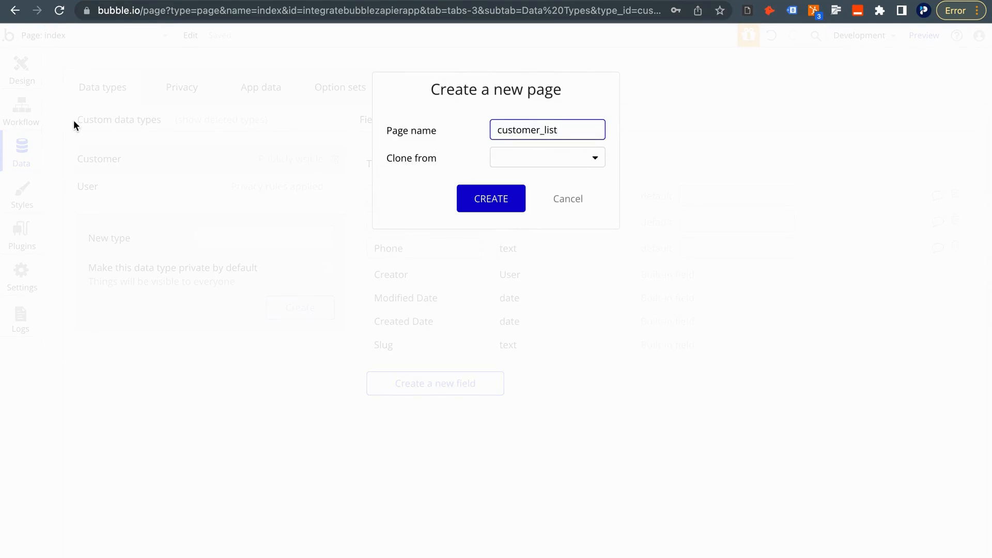
{"action": "left_click", "coordinate": [464, 195]}
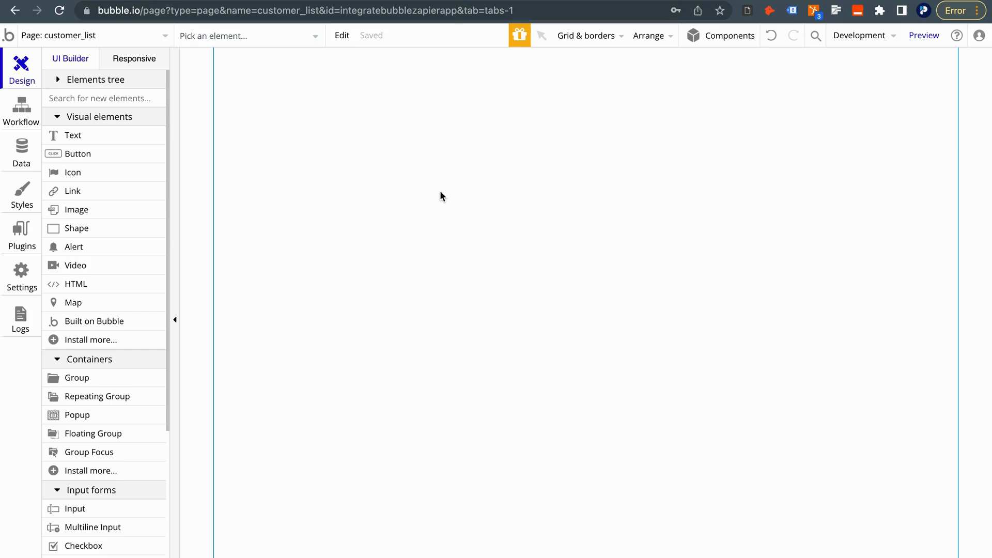
Set the customer_list page's Type of content to Customer
{"action": "double_click", "coordinate": [380, 160]}
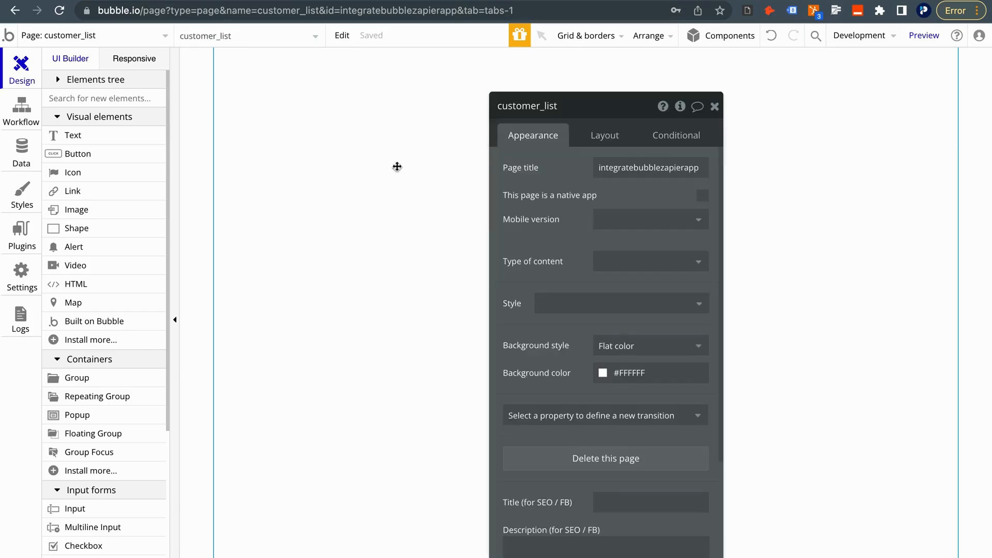
{"action": "left_click", "coordinate": [630, 259]}
{"action": "left_click", "coordinate": [626, 325]}
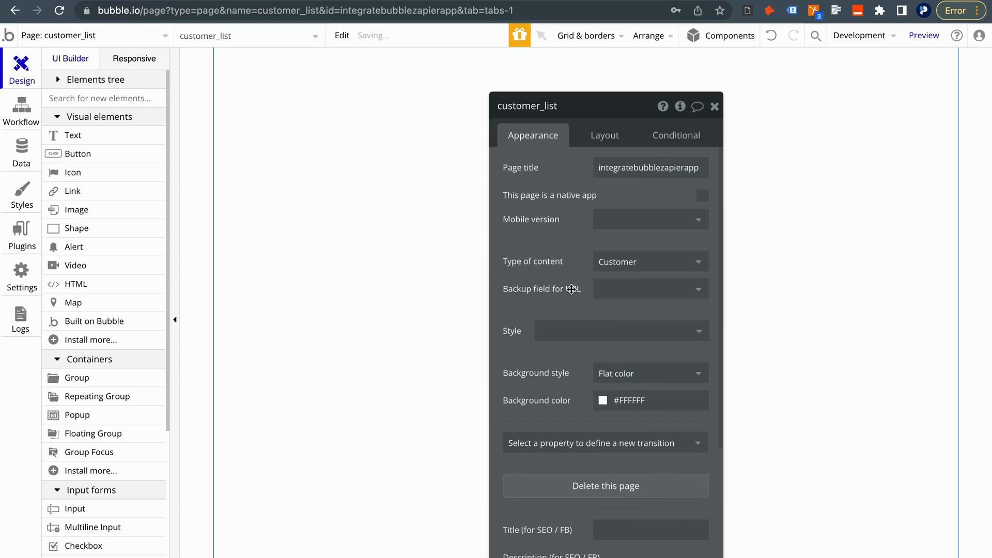
{"action": "left_click", "coordinate": [715, 107]}
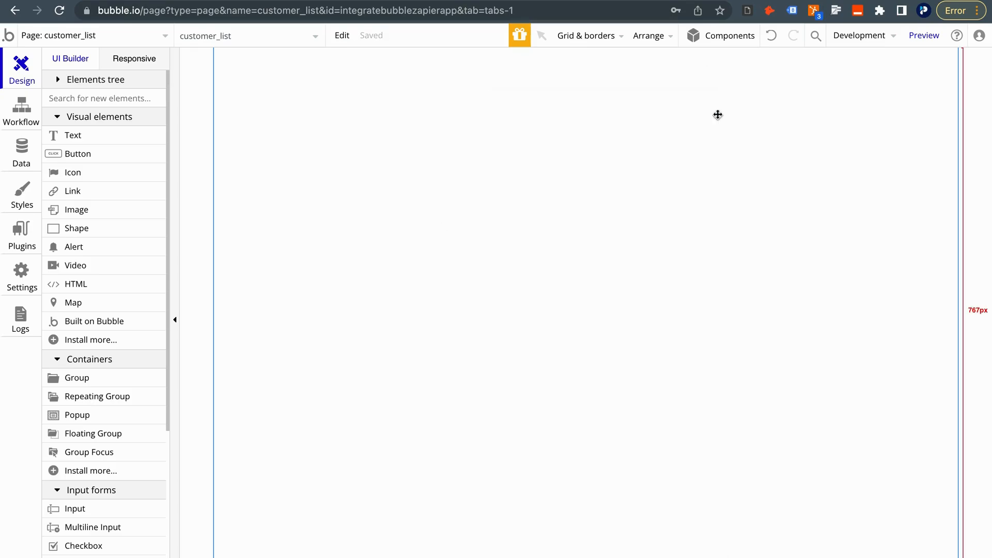
Draw a Repeating Group of type Customer and stretch it wider on both sides
{"action": "left_click", "coordinate": [97, 398]}
{"action": "left_click", "coordinate": [486, 220]}
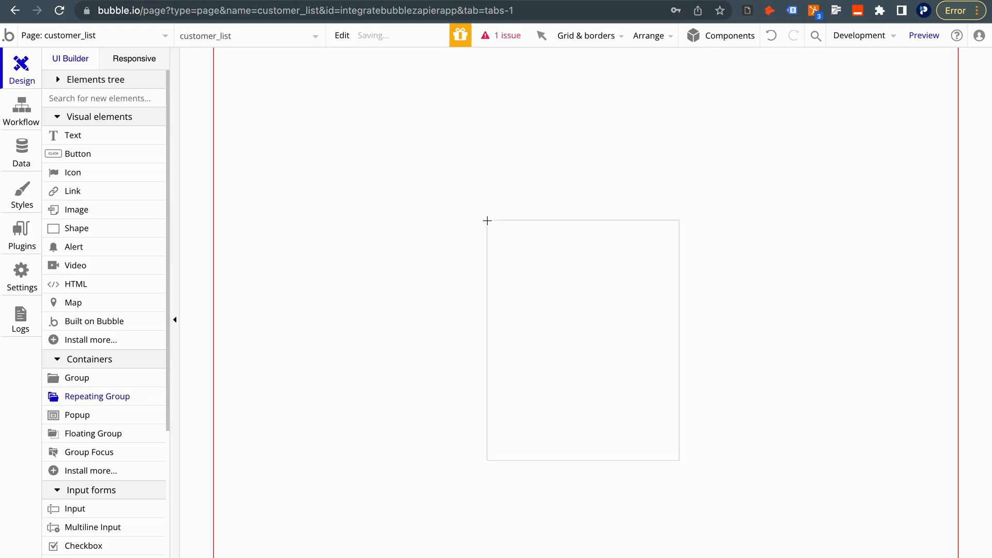
{"action": "left_click", "coordinate": [628, 170]}
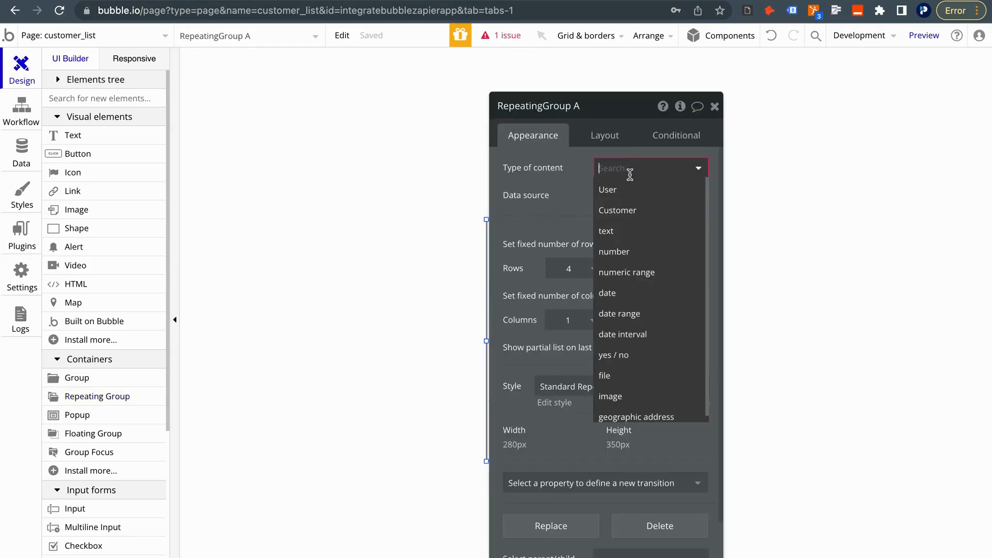
{"action": "left_click", "coordinate": [618, 210]}
{"action": "left_click", "coordinate": [714, 107]}
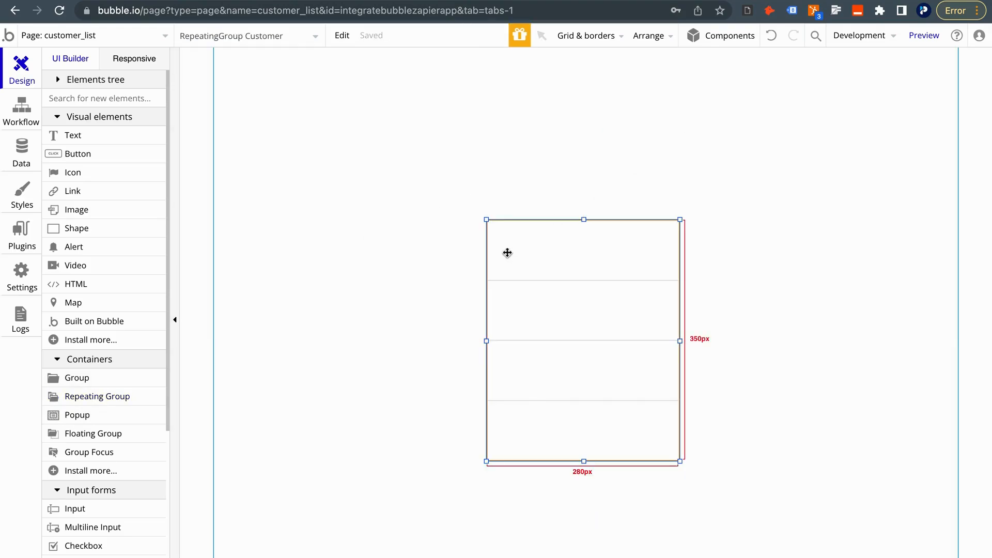
{"action": "left_click_drag", "start_coordinate": [487, 341], "coordinate": [320, 341]}
{"action": "left_click_drag", "start_coordinate": [681, 341], "coordinate": [848, 304]}
Add an unstyled NAME header label above the list: size 18, weight 700, centred
{"action": "left_click", "coordinate": [131, 135]}
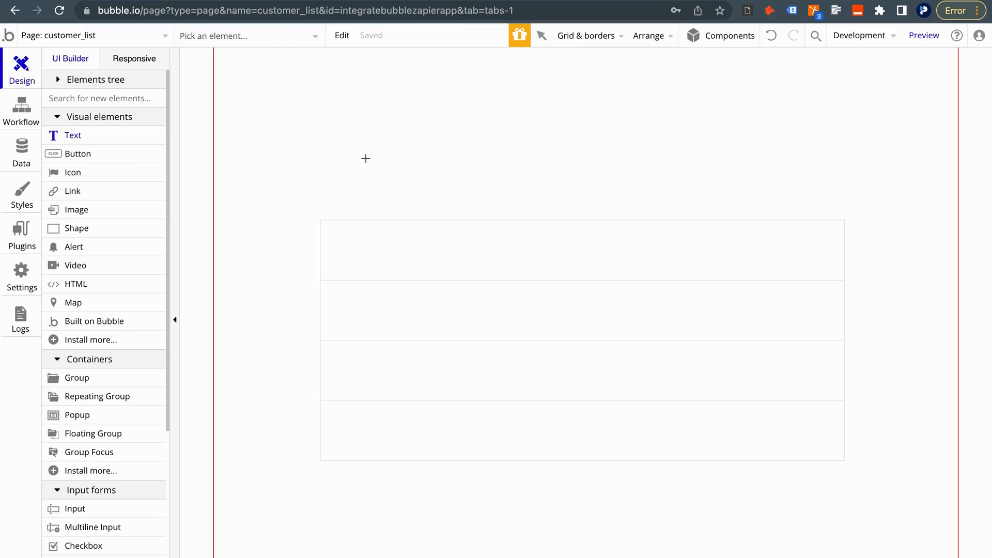
{"action": "left_click", "coordinate": [375, 177]}
{"action": "type", "text": "NAME"}
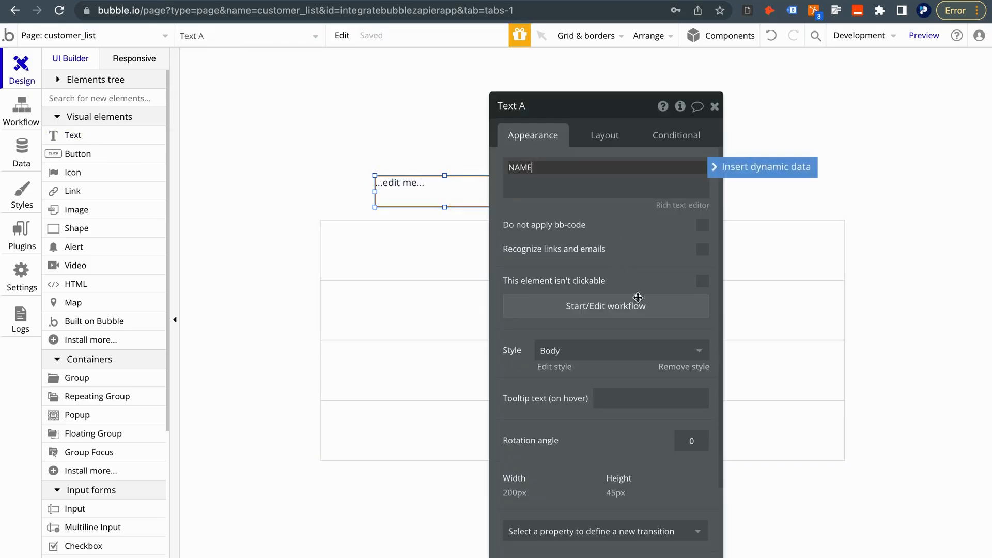
{"action": "left_click", "coordinate": [684, 367]}
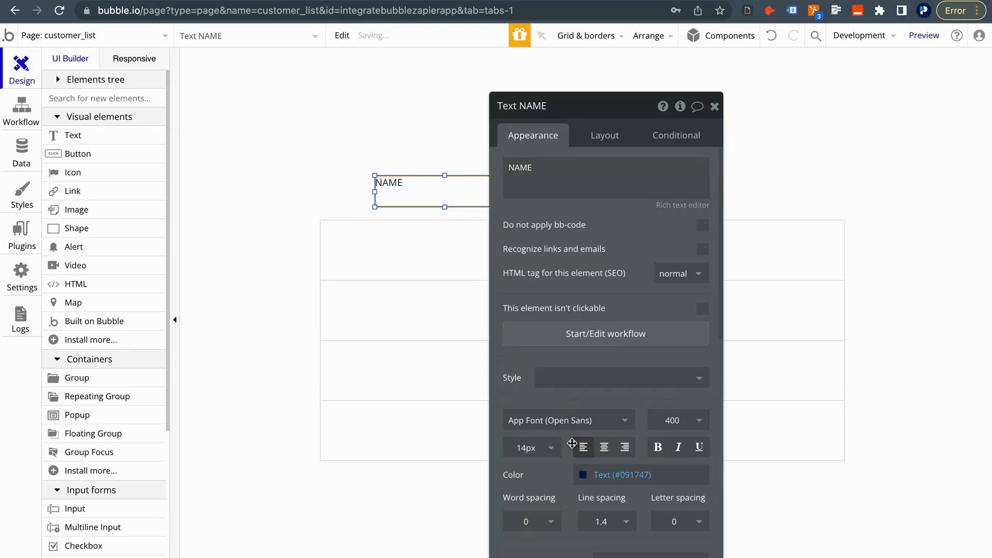
{"action": "left_click", "coordinate": [534, 457]}
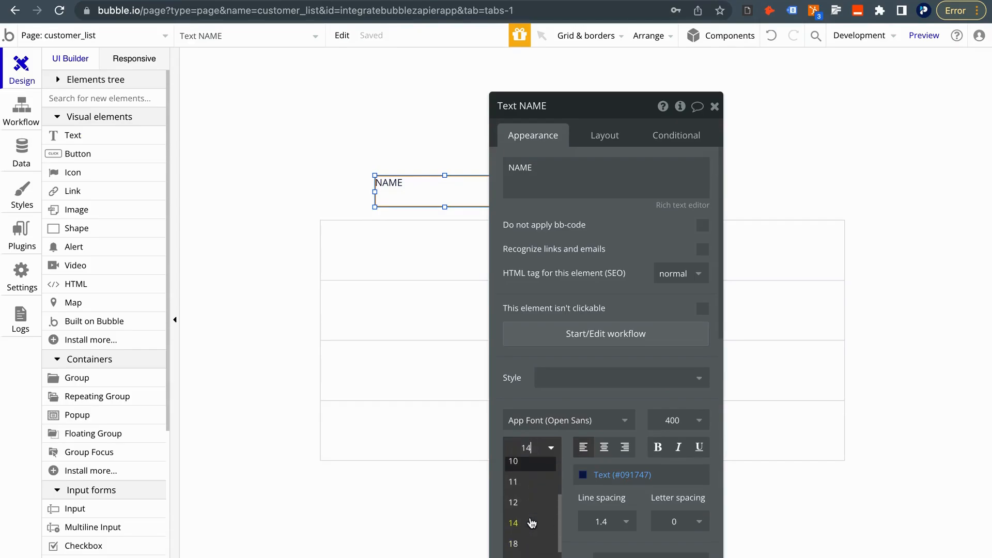
{"action": "left_click", "coordinate": [526, 528]}
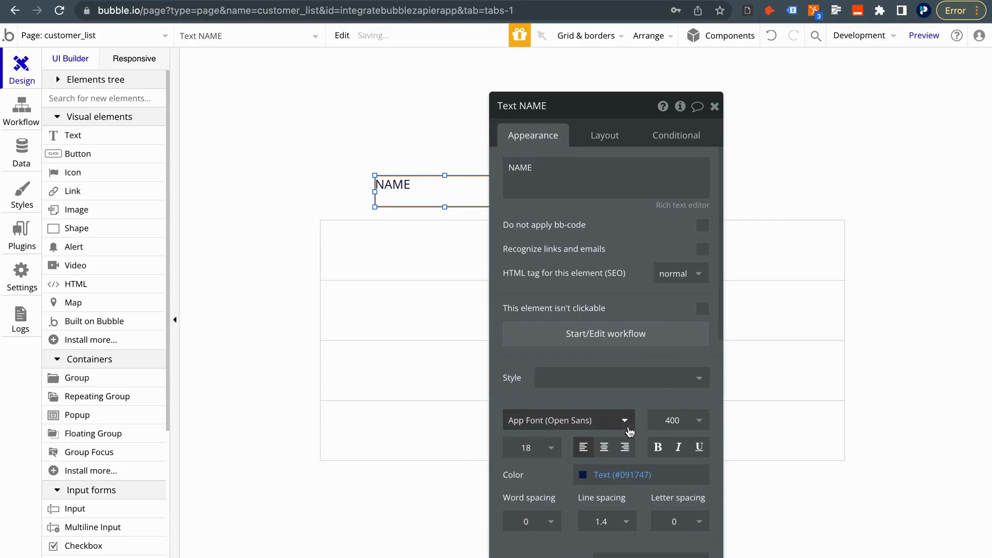
{"action": "left_click", "coordinate": [663, 445]}
{"action": "left_click", "coordinate": [672, 420]}
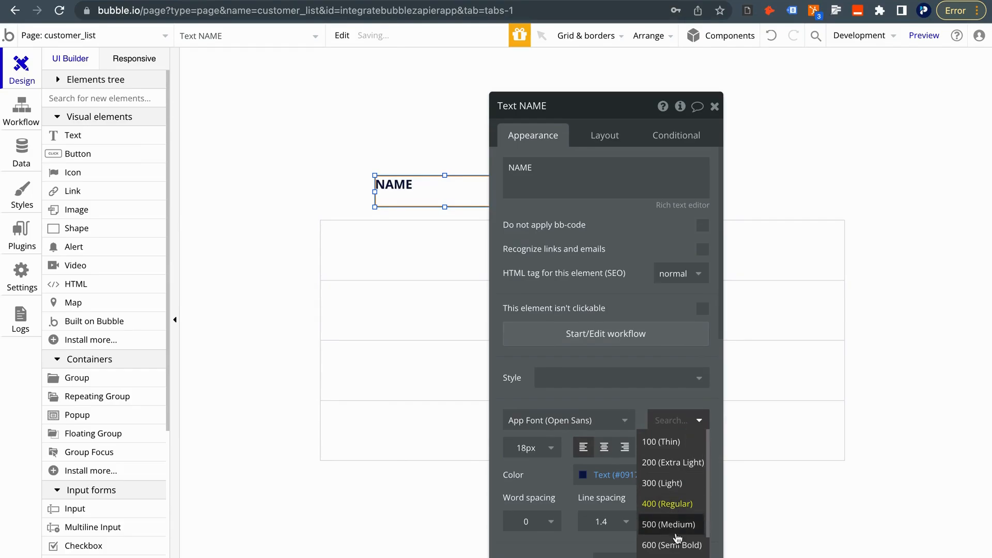
{"action": "left_click", "coordinate": [672, 555]}
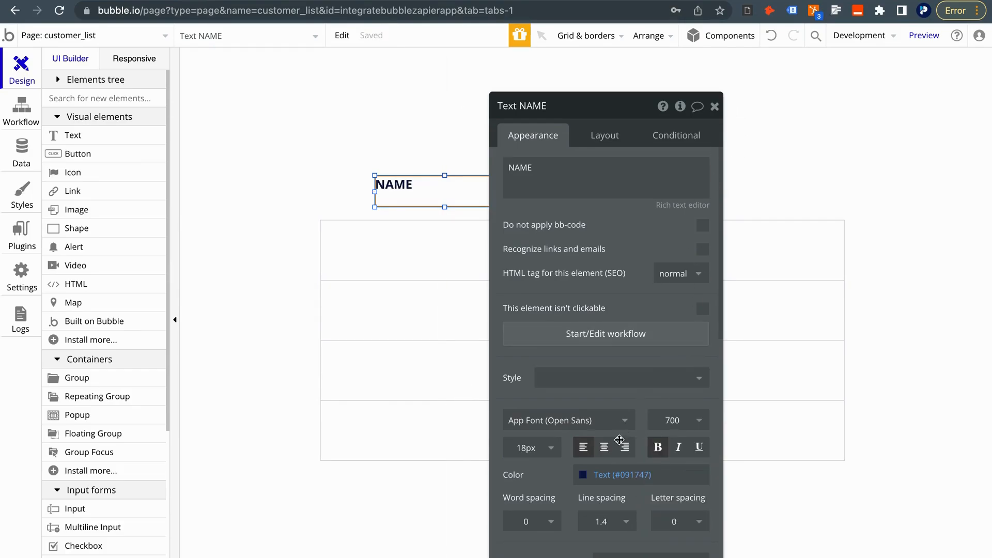
{"action": "left_click", "coordinate": [604, 447]}
{"action": "left_click", "coordinate": [714, 106]}
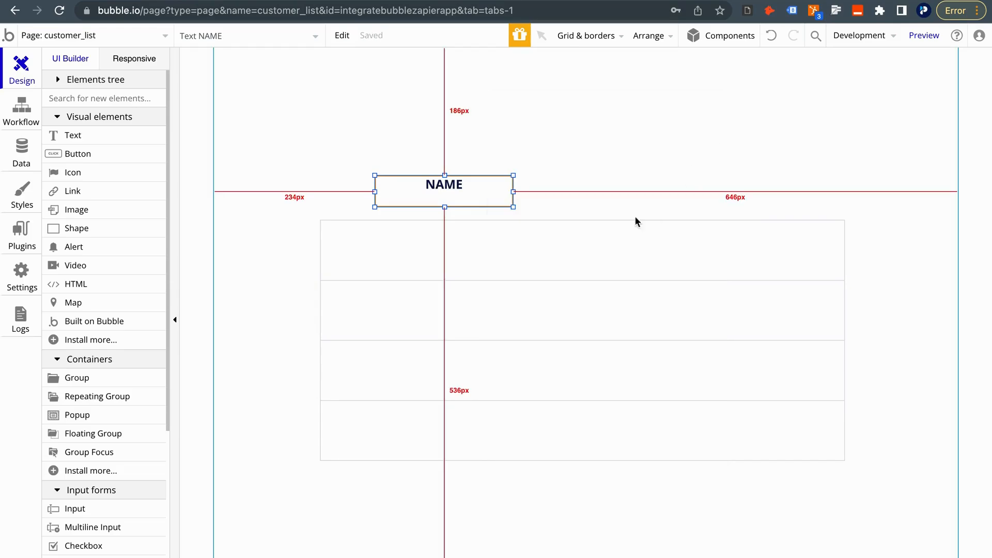
{"action": "left_click_drag", "start_coordinate": [514, 191], "coordinate": [489, 190]}
Duplicate the label as a PHONE NUMBER header and widen it to fit
{"action": "key", "text": "ctrl+c"}
{"action": "key", "text": "ctrl+v"}
{"action": "double_click", "coordinate": [489, 189]}
{"action": "type", "text": "Ph"}
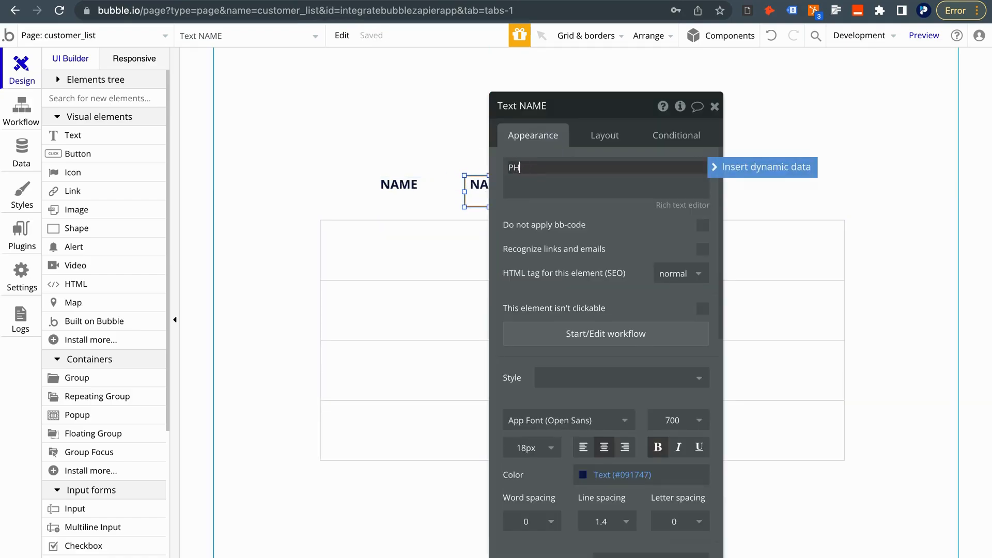
{"action": "type", "text": "ONE NUMBER"}
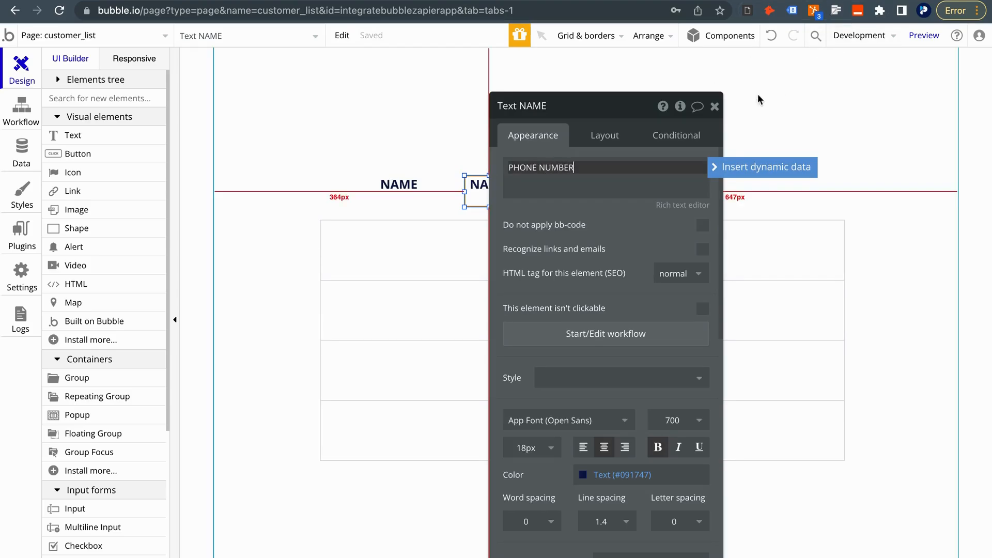
{"action": "left_click", "coordinate": [714, 107]}
{"action": "left_click_drag", "start_coordinate": [516, 189], "coordinate": [602, 193]}
Duplicate it again as an EMAIL ADDRESS header to the right of PHONE NUMBER
{"action": "key", "text": "ctrl+c"}
{"action": "key", "text": "ctrl+v"}
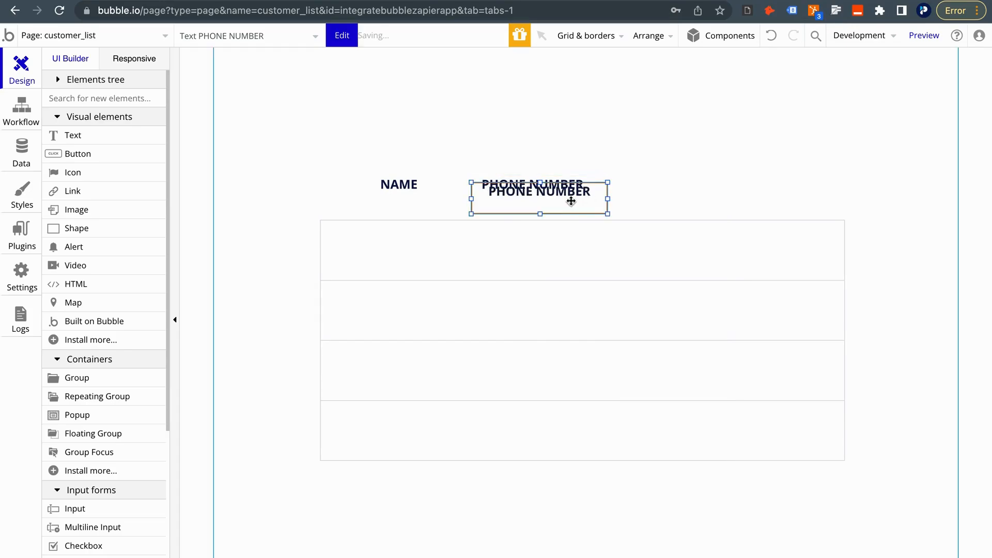
{"action": "left_click_drag", "start_coordinate": [509, 199], "coordinate": [756, 197]}
{"action": "double_click", "coordinate": [757, 197]}
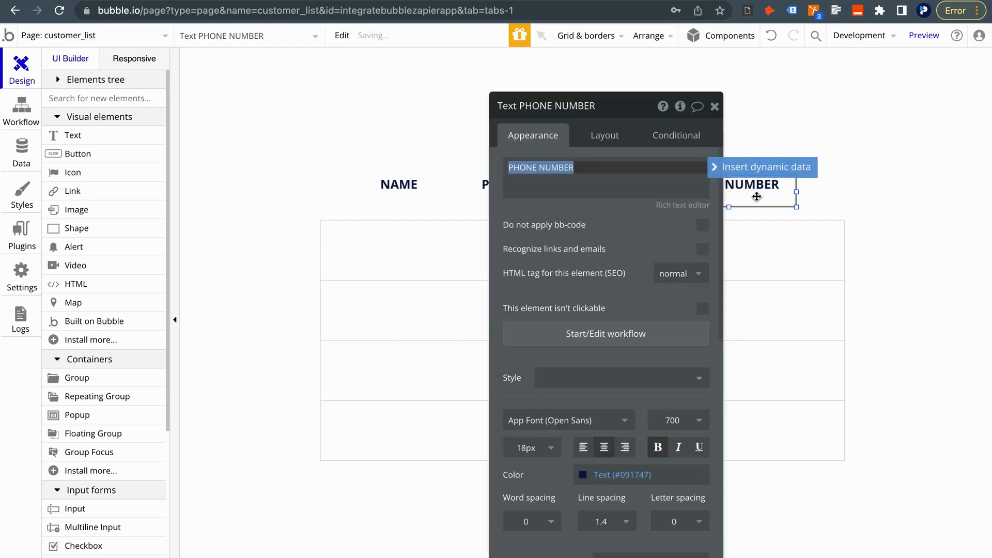
{"action": "type", "text": "EMAIL ADDRESS"}
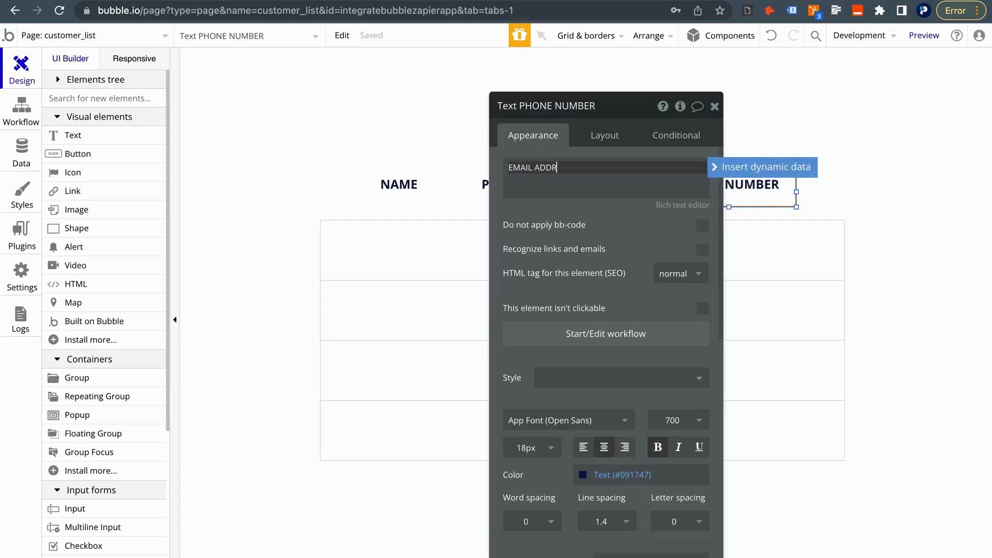
{"action": "left_click", "coordinate": [716, 108]}
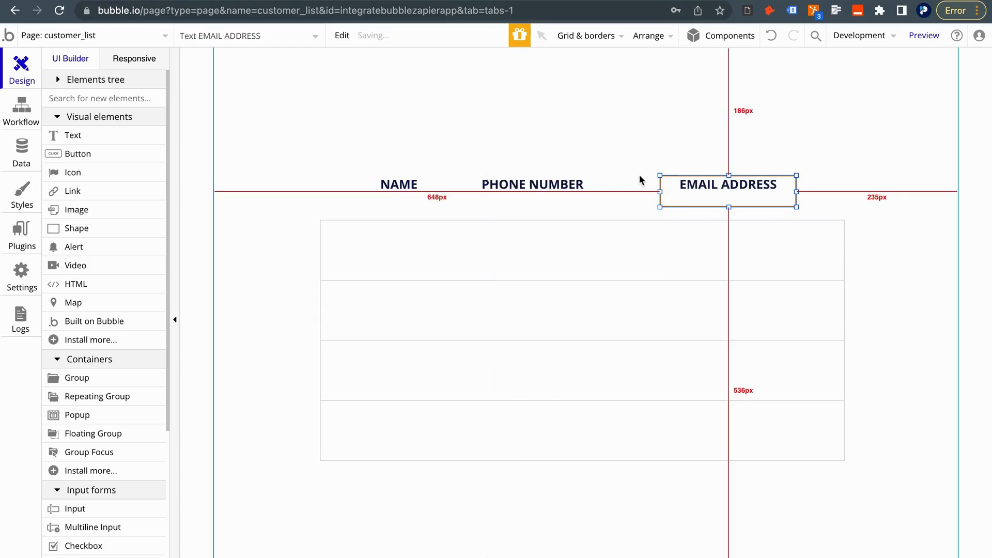
{"action": "mouse_move", "coordinate": [680, 193]}
{"action": "left_mouse_down"}
{"action": "mouse_move", "coordinate": [660, 193]}
{"action": "mouse_move", "coordinate": [672, 191]}
{"action": "left_mouse_up"}
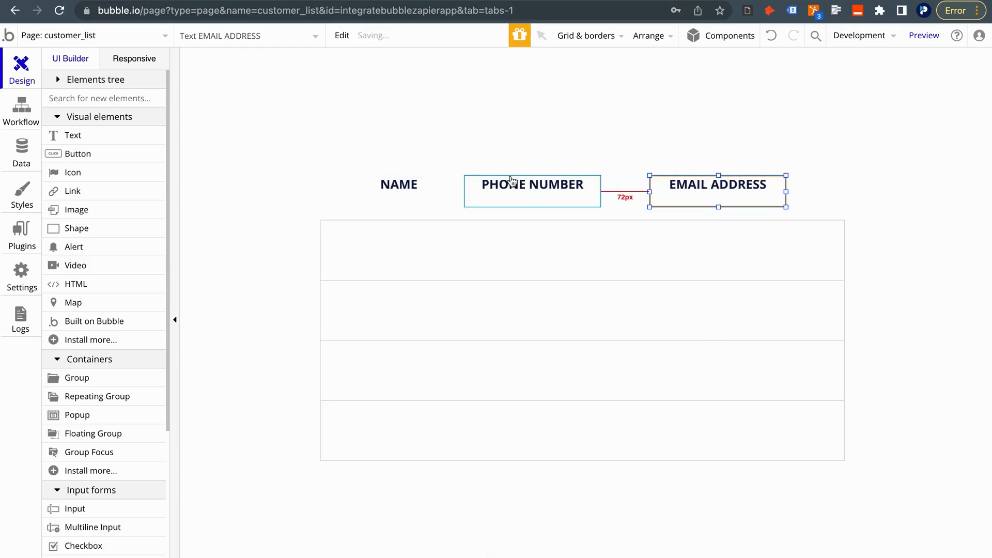
Nudge the NAME, PHONE NUMBER and EMAIL ADDRESS headers over their list columns
{"action": "left_click", "coordinate": [392, 182]}
{"action": "left_click_drag", "start_coordinate": [392, 182], "coordinate": [361, 182]}
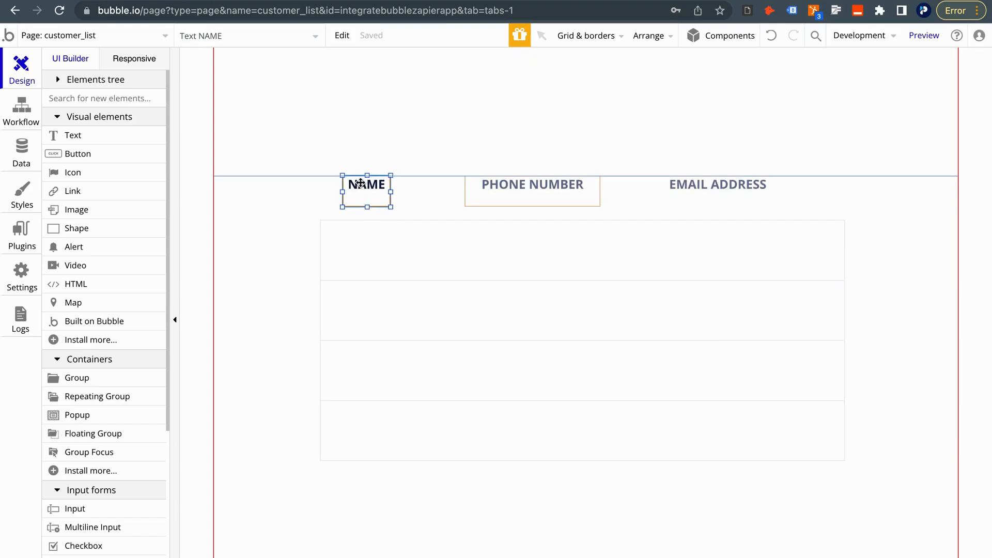
{"action": "left_click_drag", "start_coordinate": [551, 183], "coordinate": [561, 182]}
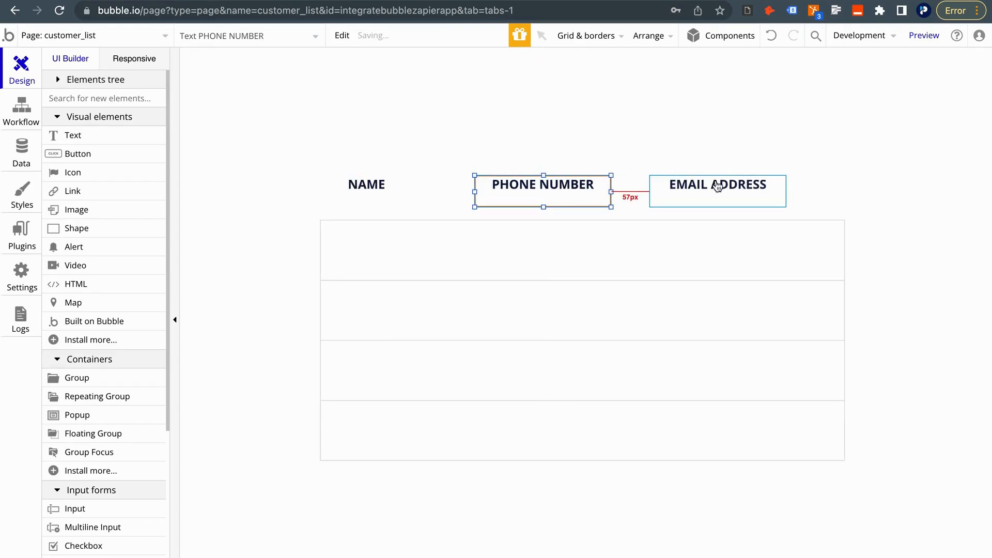
{"action": "left_click_drag", "start_coordinate": [720, 185], "coordinate": [730, 181]}
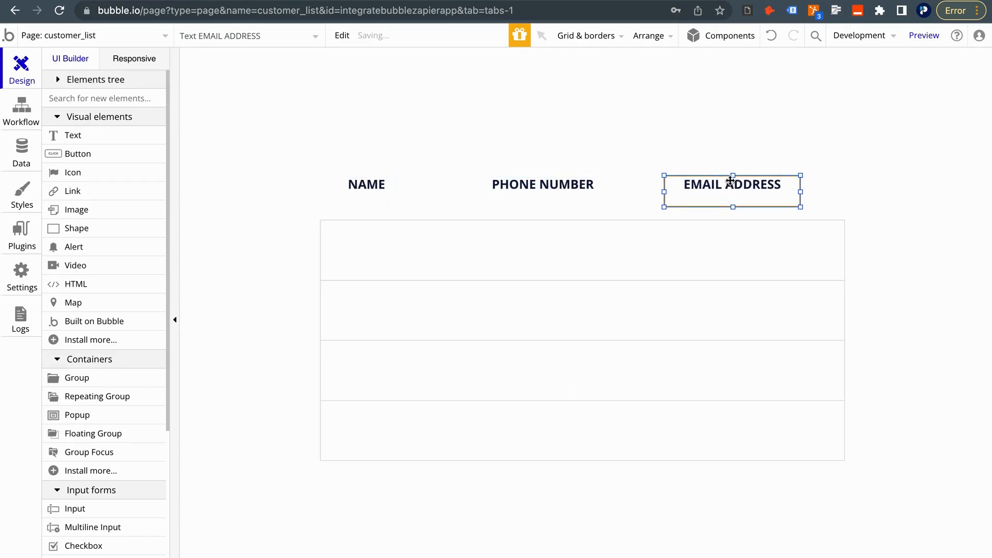
Select all three headers together and shift them down a few pixels
{"action": "left_click", "coordinate": [532, 186], "text": "shift"}
{"action": "left_click", "coordinate": [372, 189], "text": "shift"}
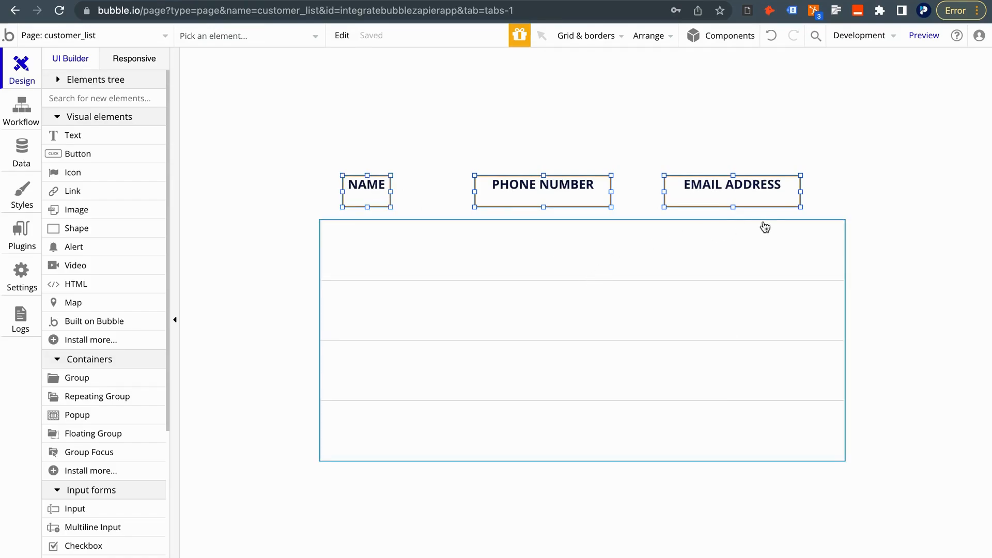
{"action": "left_click", "coordinate": [866, 181]}
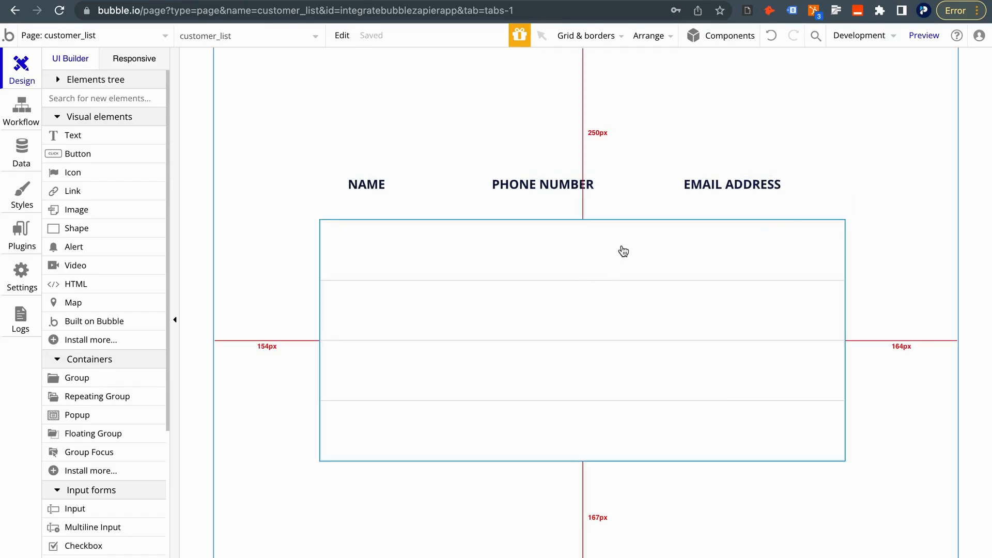
{"action": "left_click", "coordinate": [351, 186]}
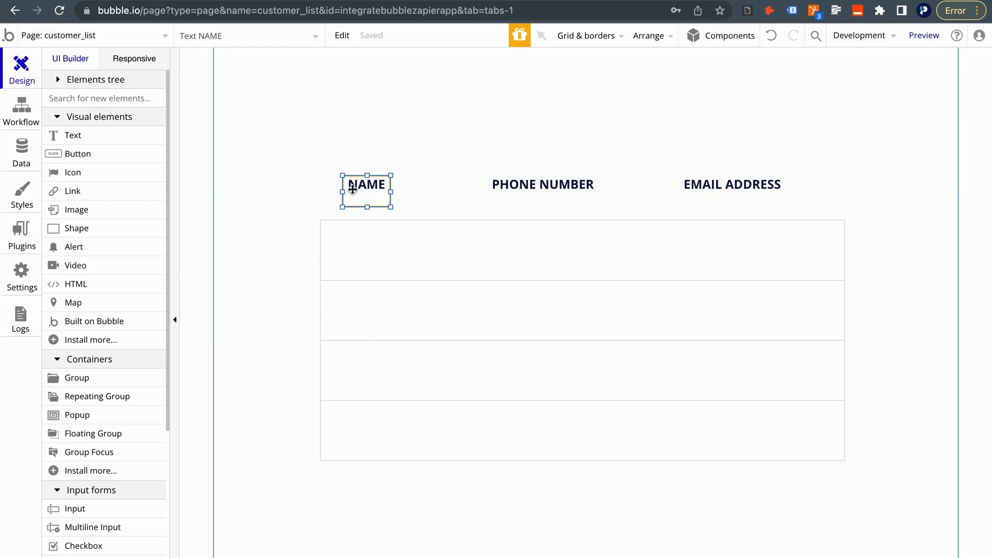
{"action": "left_click", "coordinate": [539, 181], "text": "shift"}
{"action": "left_click", "coordinate": [711, 191], "text": "shift"}
{"action": "left_click_drag", "start_coordinate": [712, 190], "coordinate": [711, 197]}
Place a text in the first list cell showing Current cell's Customer's Name
{"action": "scroll", "coordinate": [140, 347], "scroll_direction": "down", "scroll_amount": 2}
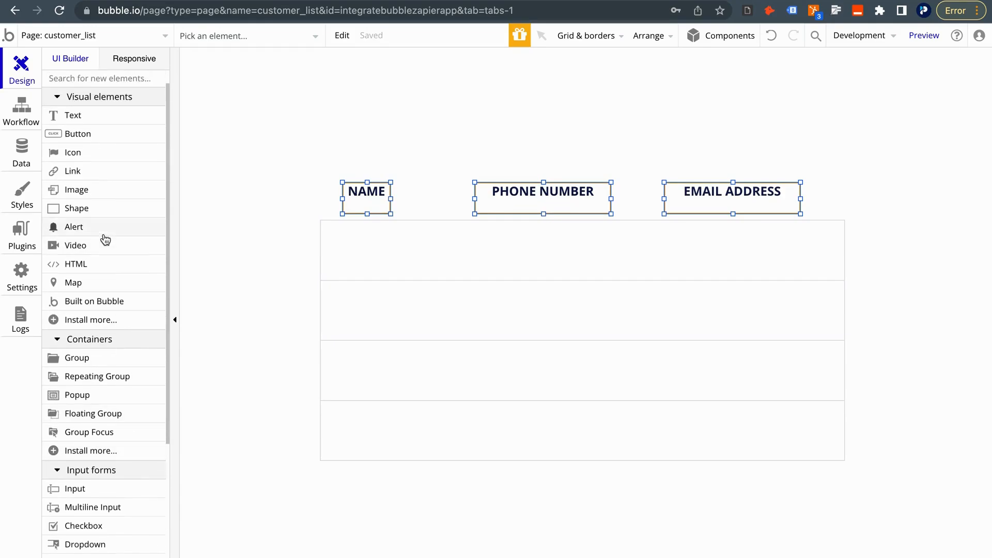
{"action": "scroll", "coordinate": [82, 321], "scroll_direction": "down", "scroll_amount": 2}
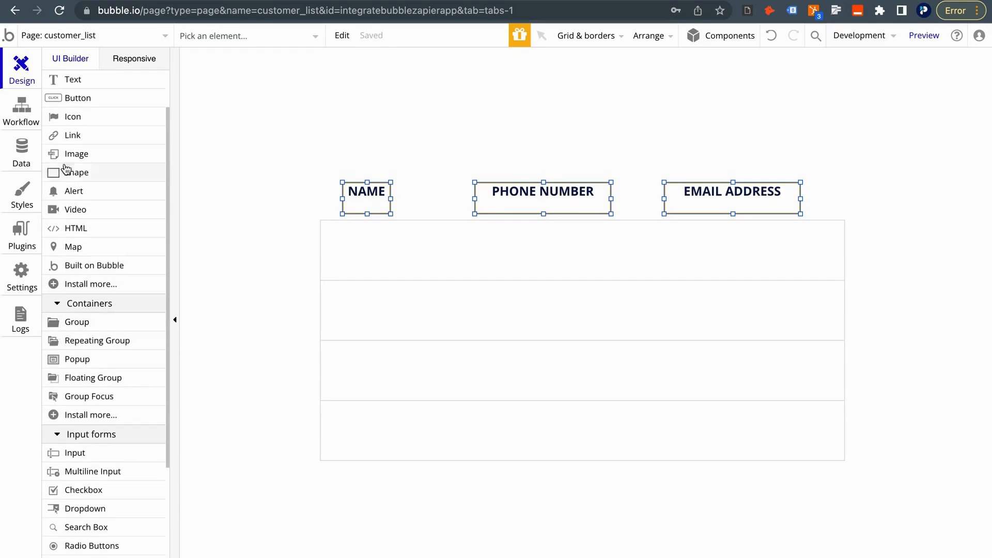
{"action": "left_click", "coordinate": [88, 86]}
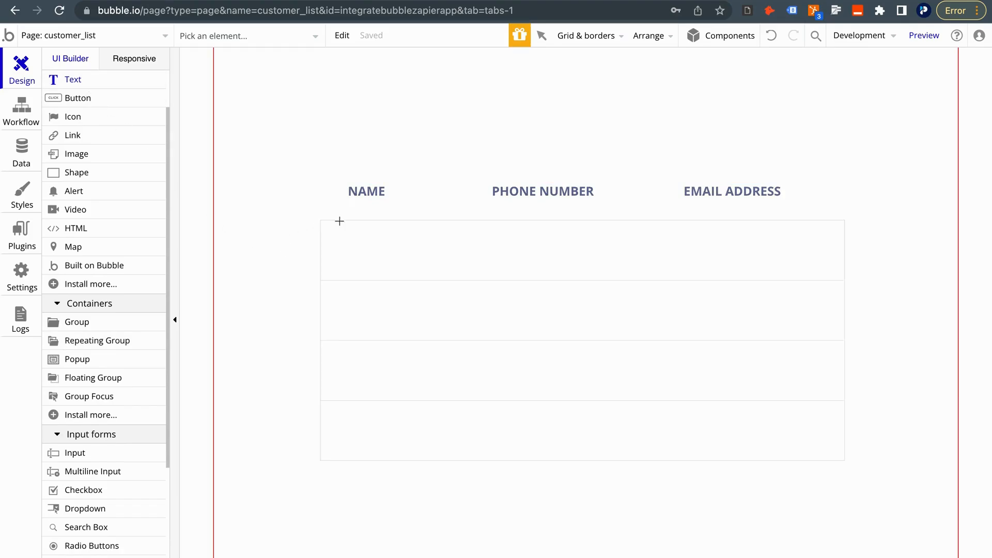
{"action": "left_click", "coordinate": [355, 249]}
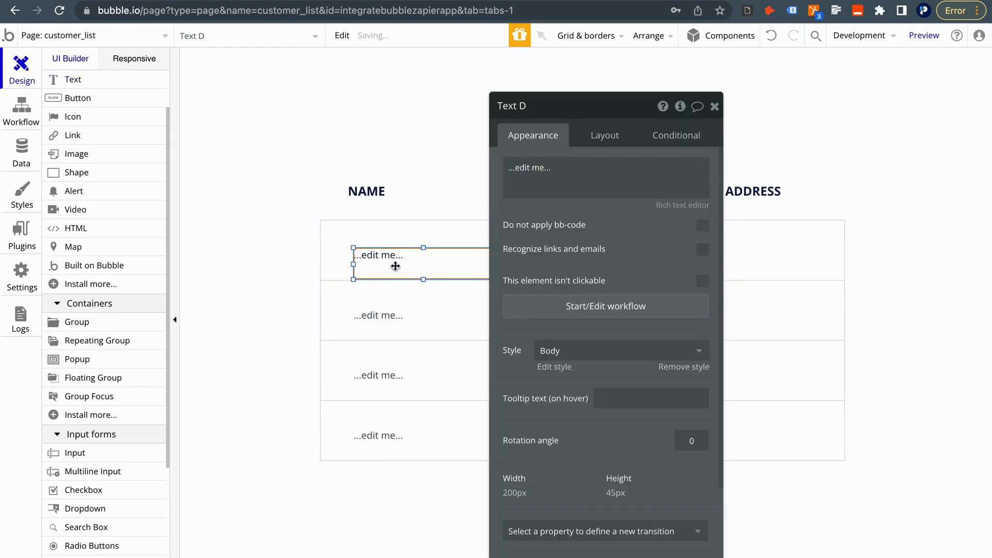
{"action": "left_click_drag", "start_coordinate": [394, 264], "coordinate": [390, 254]}
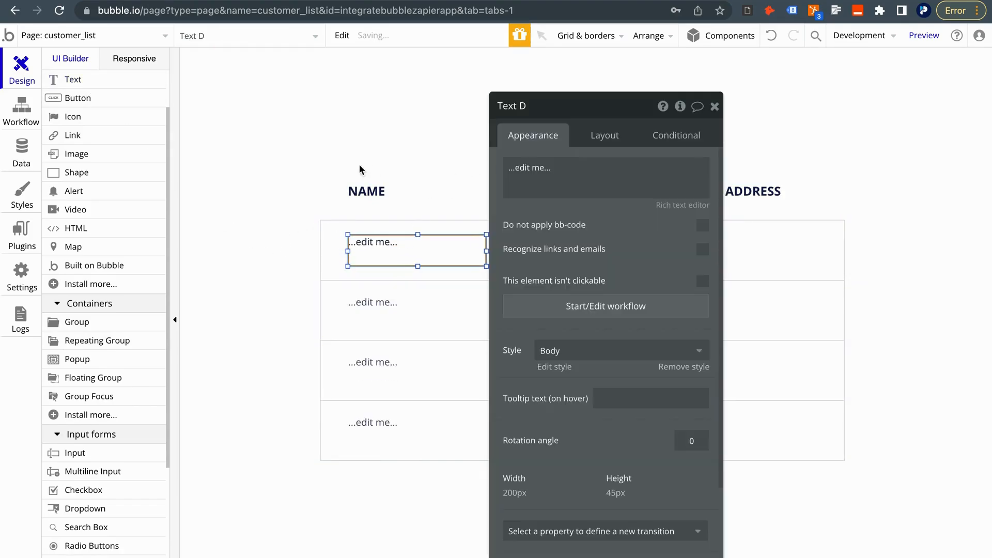
{"action": "left_click", "coordinate": [569, 166]}
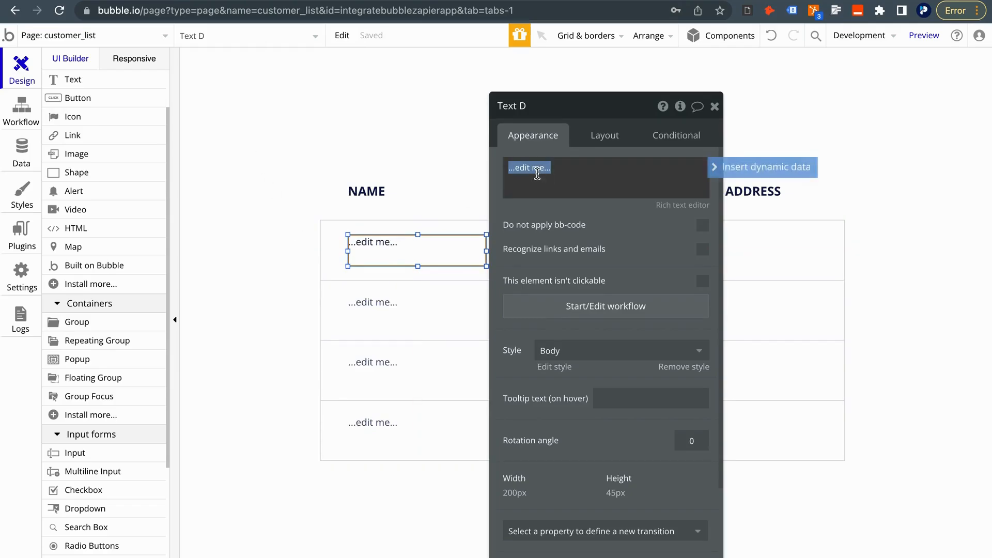
{"action": "left_click", "coordinate": [712, 168]}
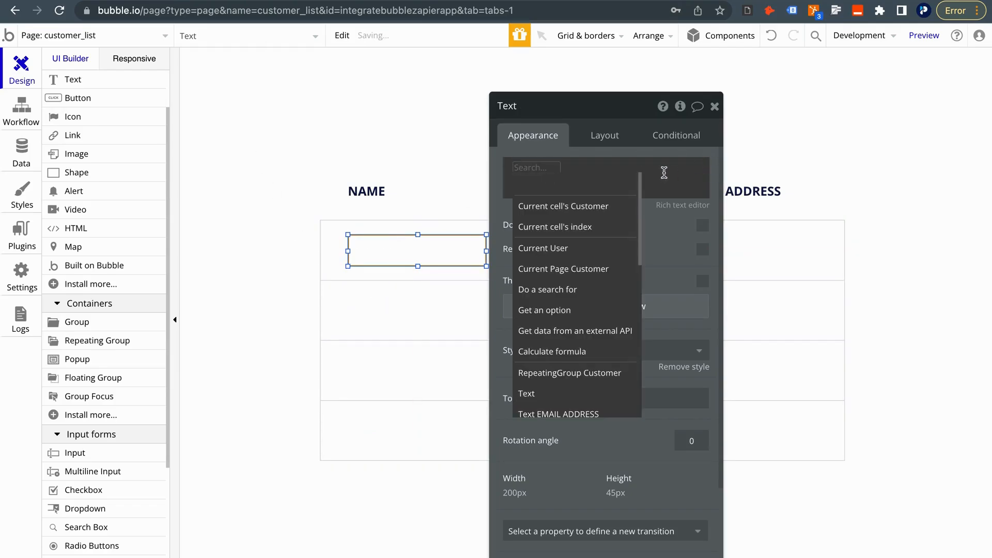
{"action": "left_click", "coordinate": [538, 215]}
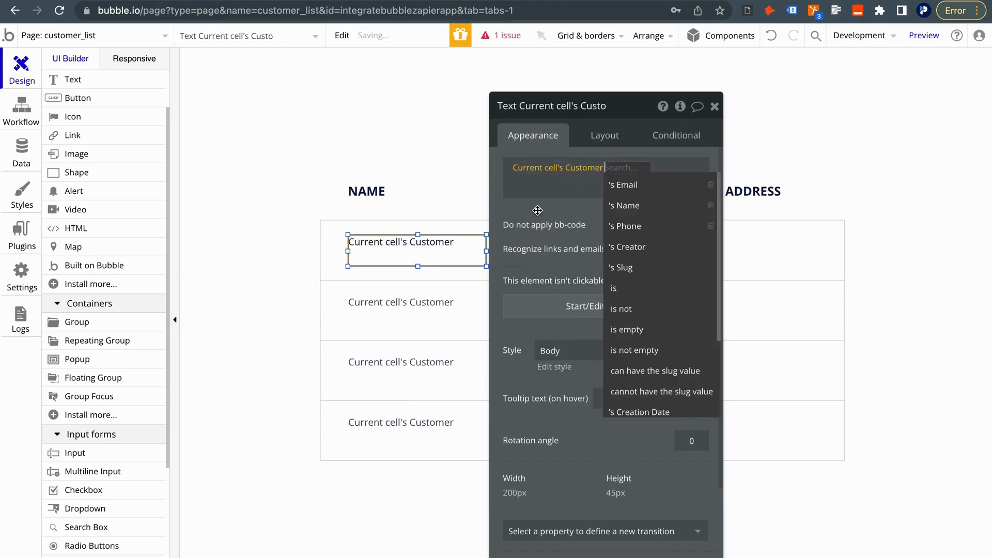
{"action": "left_click", "coordinate": [647, 206]}
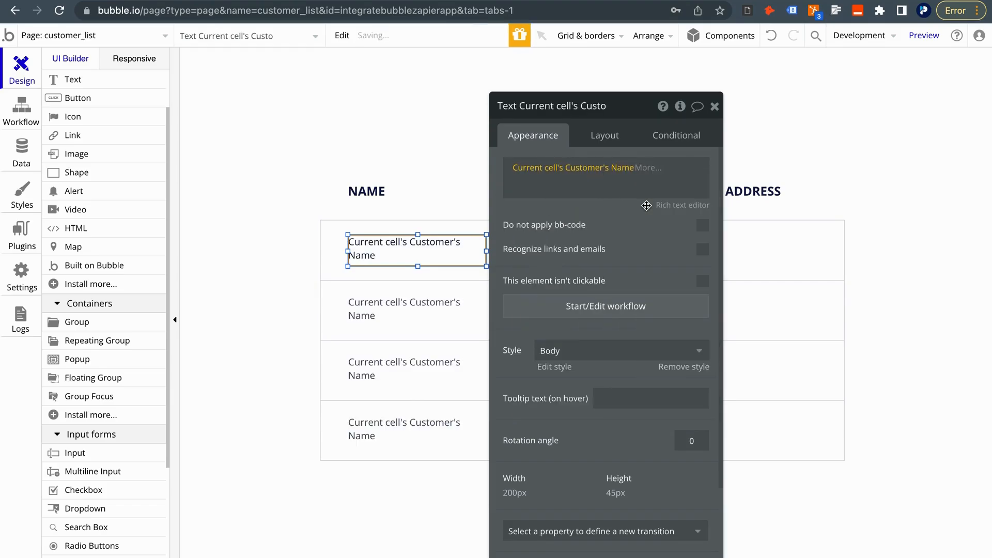
Remove the text's Body style, colour it #000000, and paste a copy
{"action": "left_click", "coordinate": [684, 368]}
{"action": "scroll", "coordinate": [659, 438], "scroll_direction": "down", "scroll_amount": 1}
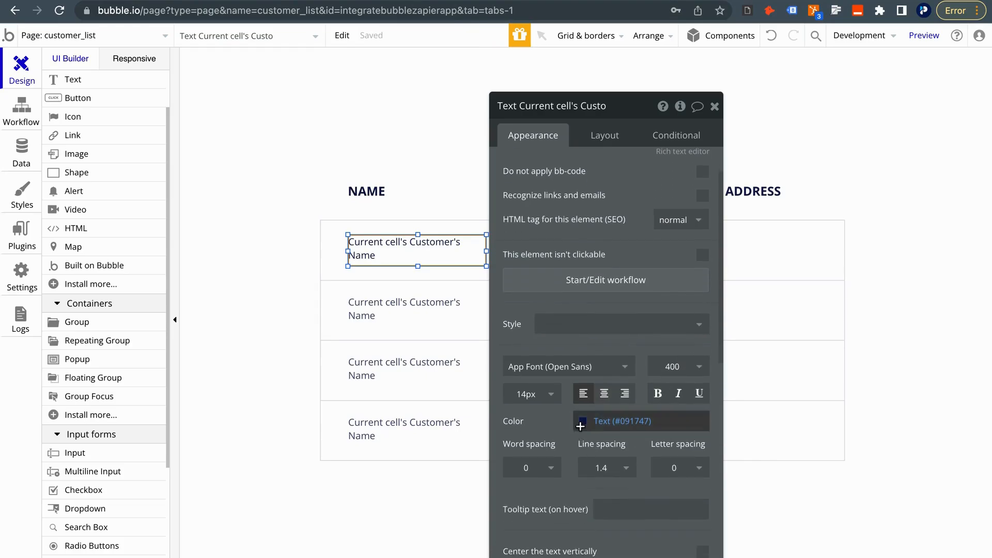
{"action": "left_click", "coordinate": [581, 421]}
{"action": "left_click_drag", "start_coordinate": [582, 448], "coordinate": [574, 501]}
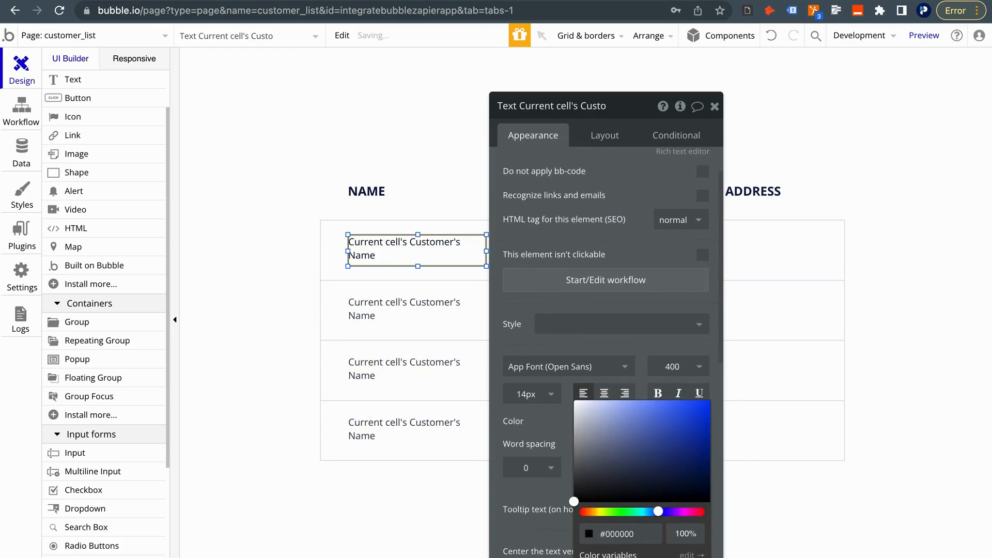
{"action": "left_click", "coordinate": [715, 107]}
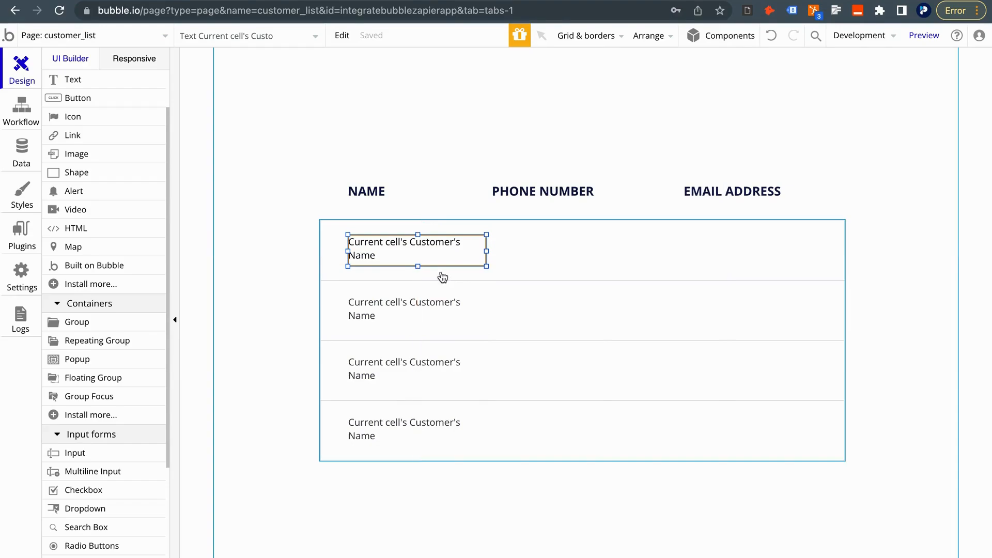
{"action": "left_click_drag", "start_coordinate": [432, 258], "coordinate": [582, 248]}
{"action": "key", "text": "super+z"}
{"action": "key", "text": "super+c"}
{"action": "key", "text": "super+v"}
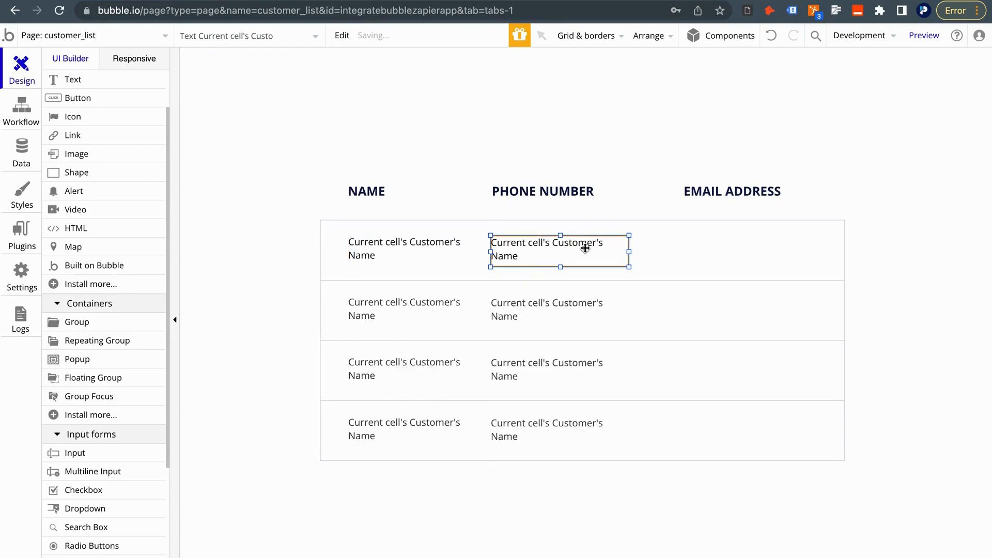
Change the pasted text to show Current cell's Customer's Phone
{"action": "double_click", "coordinate": [581, 250]}
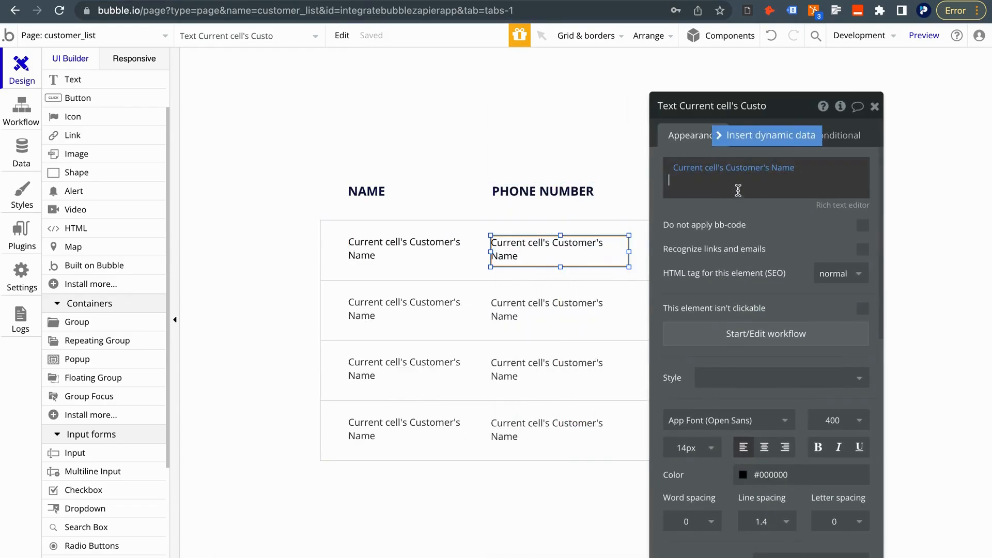
{"action": "left_click", "coordinate": [783, 168]}
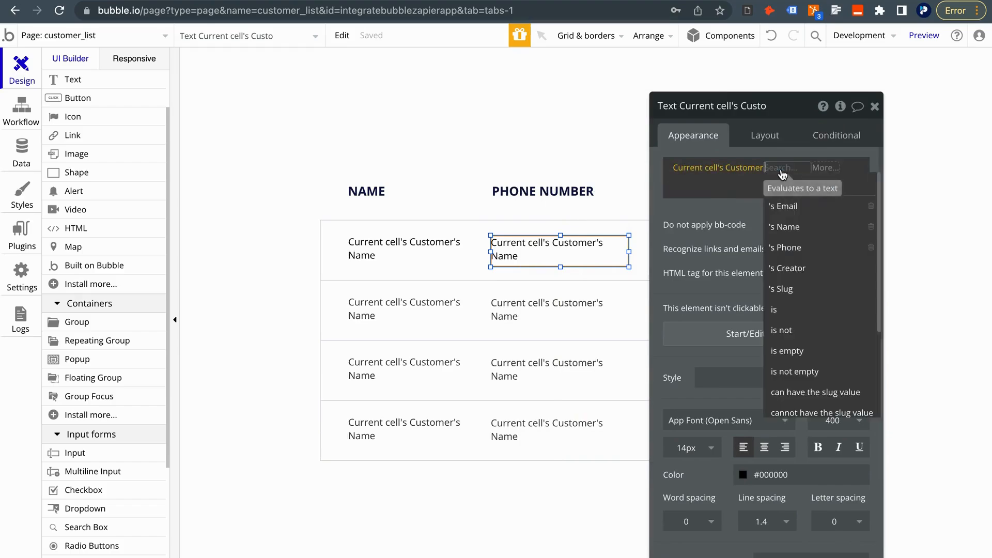
{"action": "left_click", "coordinate": [797, 248]}
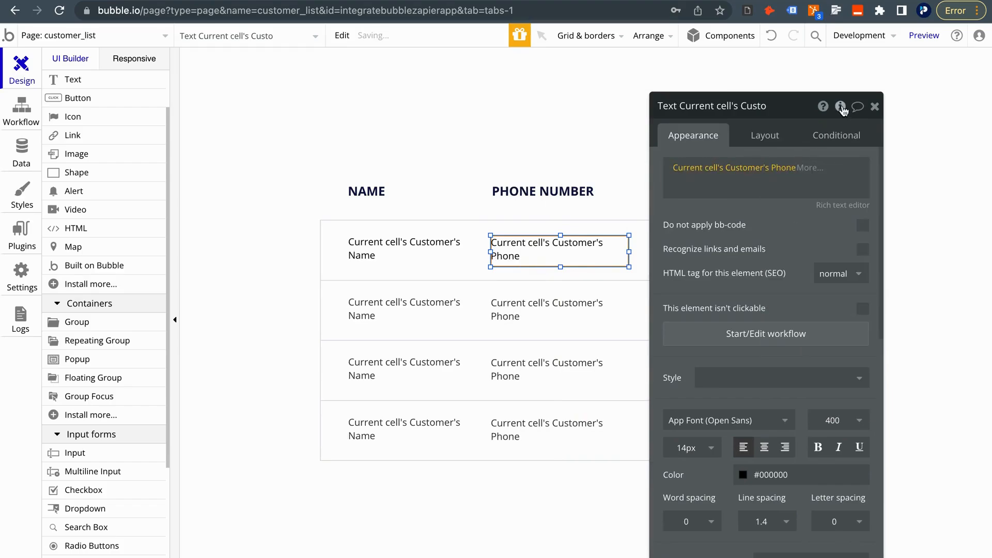
{"action": "left_click", "coordinate": [873, 106]}
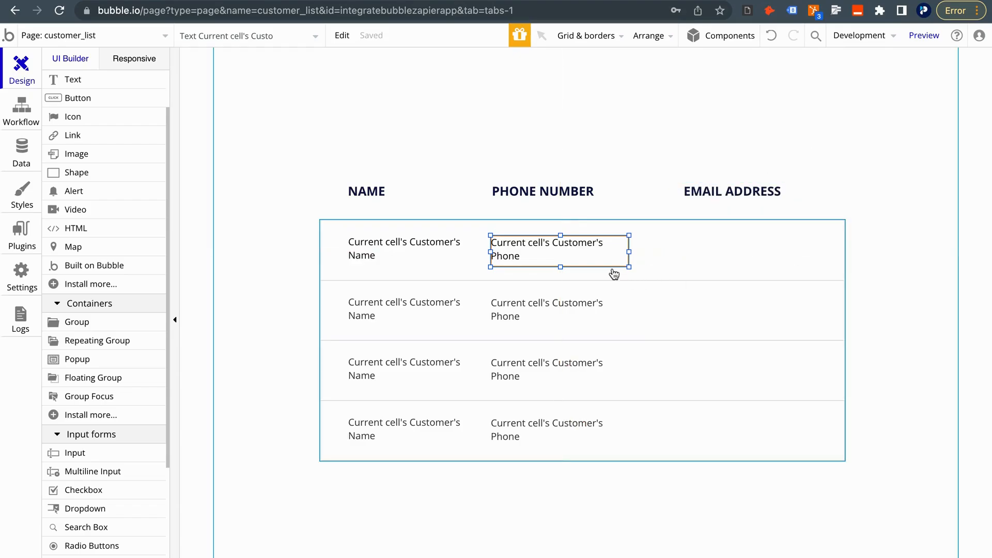
Duplicate it under EMAIL ADDRESS and switch it to Current cell's Customer's Email
{"action": "left_click_drag", "start_coordinate": [585, 248], "coordinate": [773, 246]}
{"action": "left_click_drag", "start_coordinate": [747, 250], "coordinate": [747, 251]}
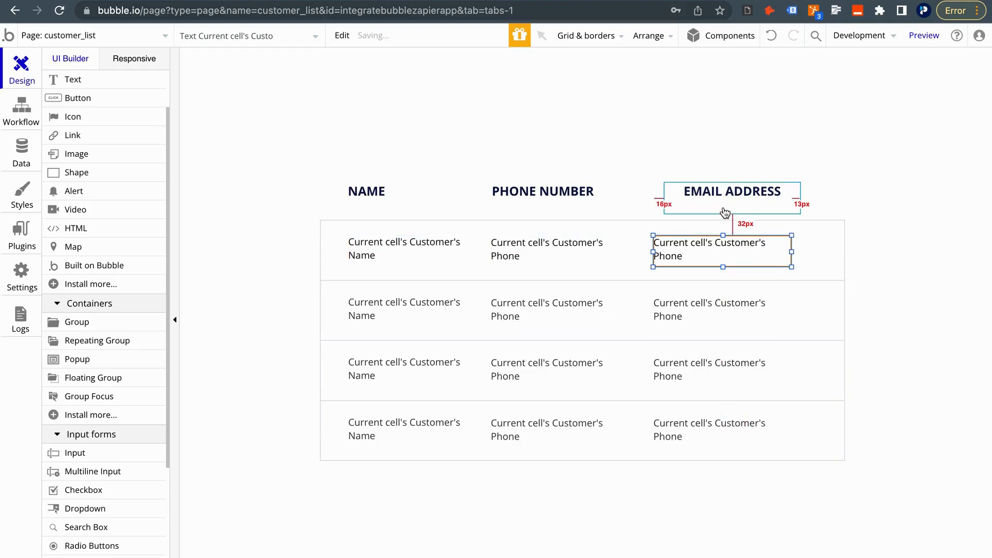
{"action": "mouse_move", "coordinate": [717, 198]}
{"action": "left_mouse_down"}
{"action": "mouse_move", "coordinate": [705, 196]}
{"action": "mouse_move", "coordinate": [712, 204]}
{"action": "left_mouse_up"}
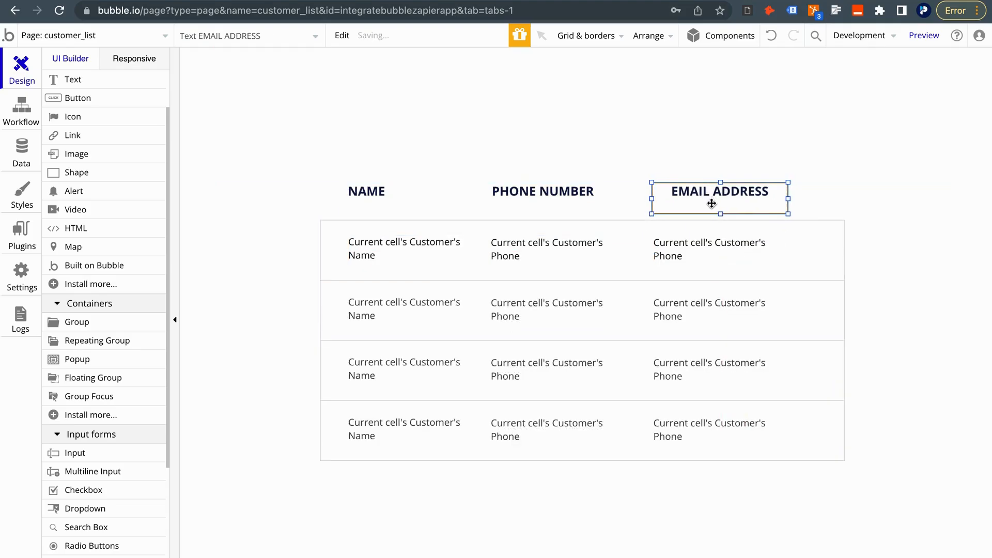
{"action": "double_click", "coordinate": [691, 256]}
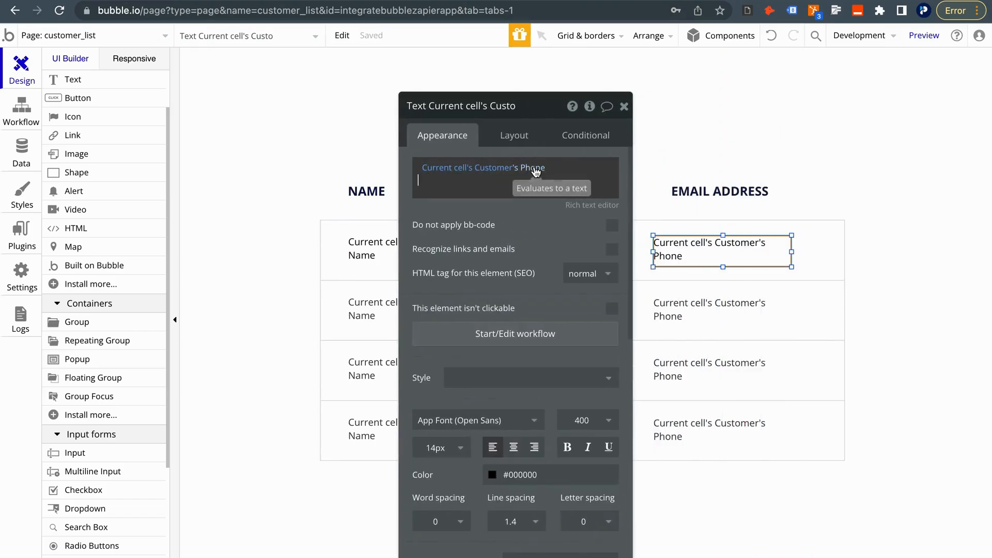
{"action": "left_click", "coordinate": [540, 167]}
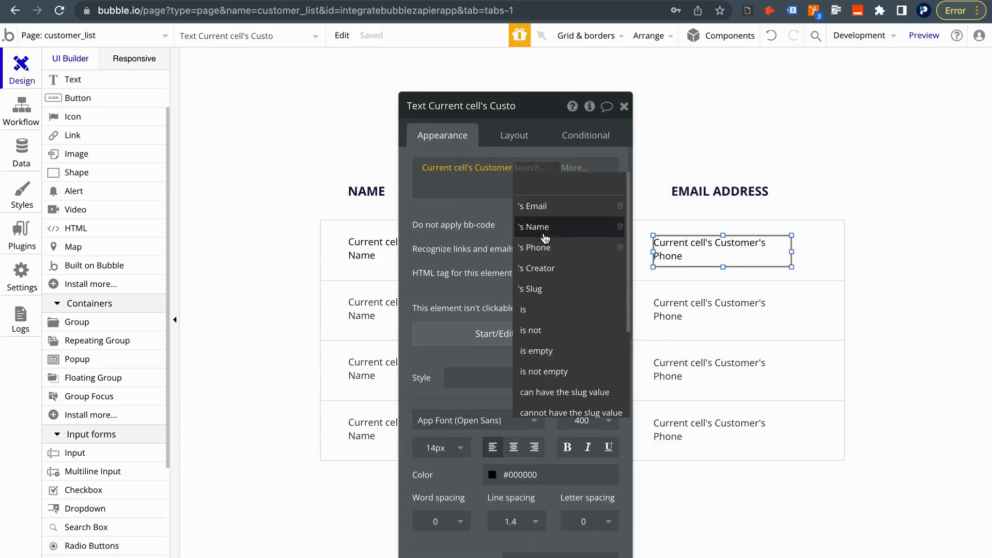
{"action": "left_click", "coordinate": [518, 206]}
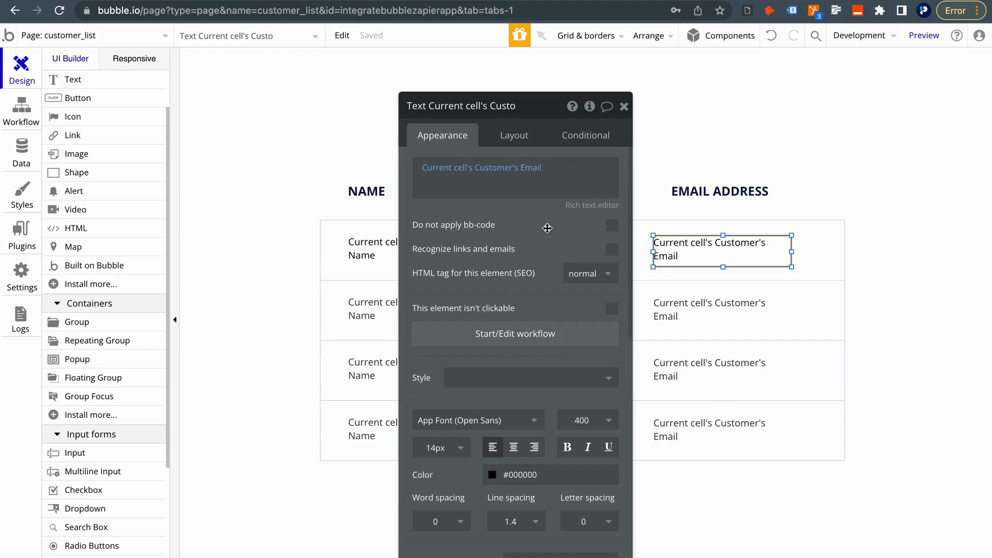
{"action": "left_click", "coordinate": [624, 106]}
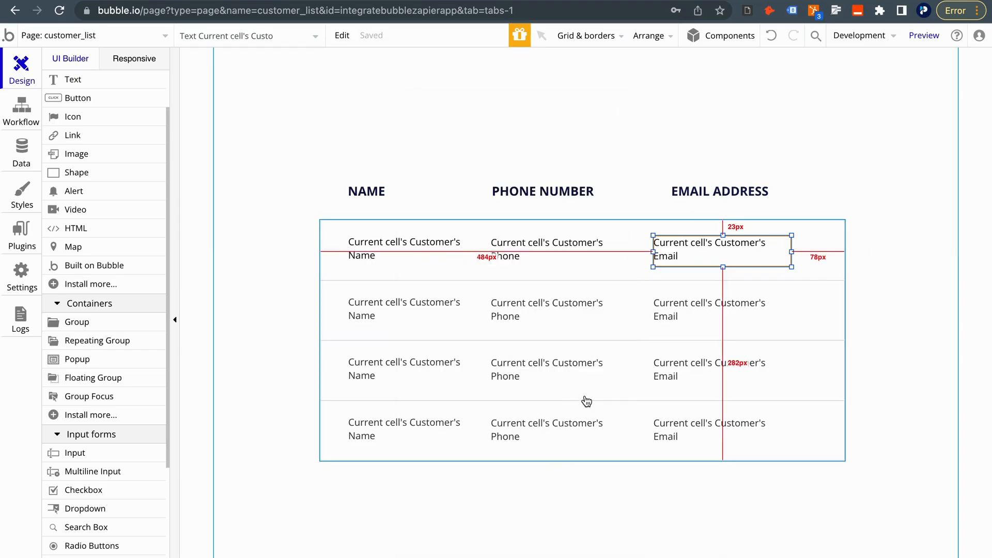
{"action": "double_click", "coordinate": [534, 453]}
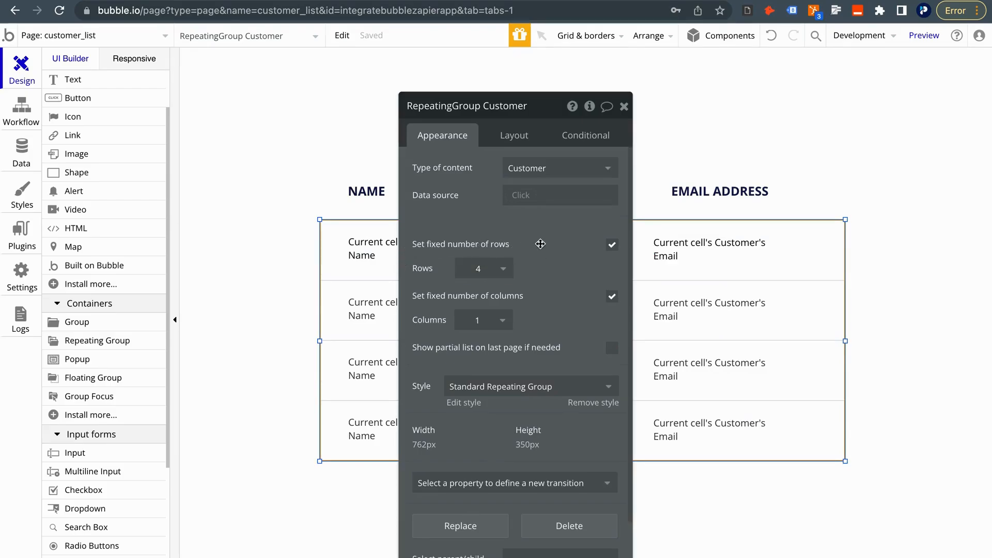
Make the repeating group unlimited in rows and load all items at once
{"action": "left_click", "coordinate": [612, 245]}
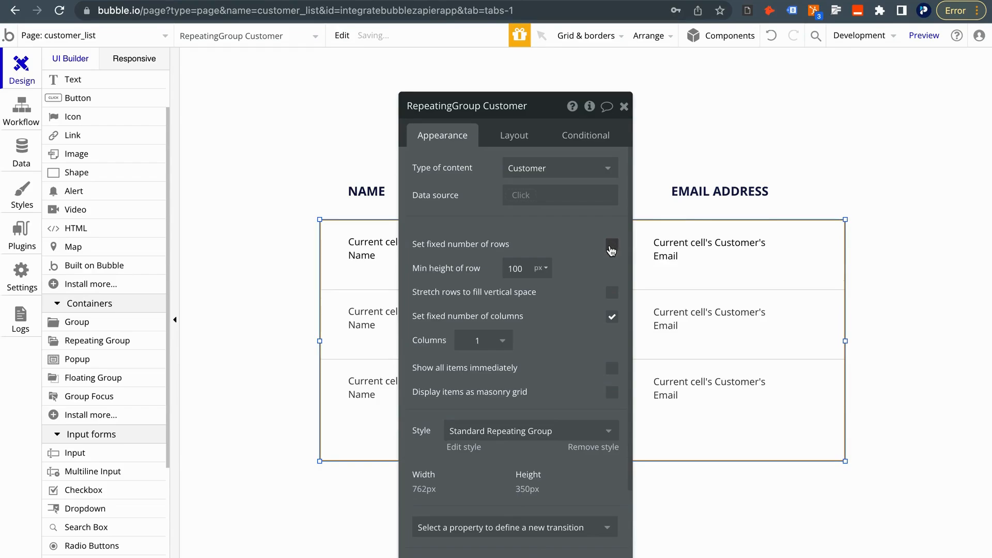
{"action": "scroll", "coordinate": [470, 388], "scroll_direction": "down", "scroll_amount": 1}
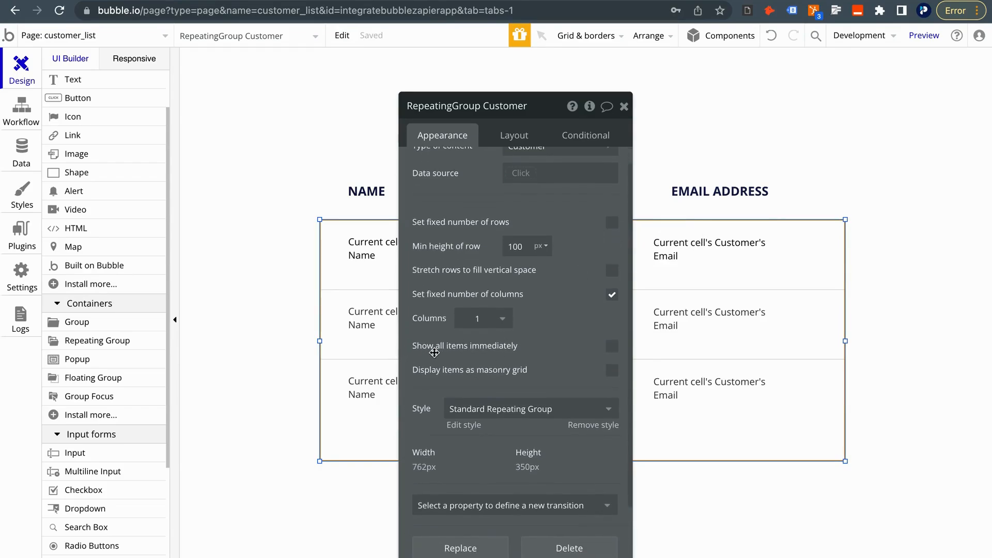
{"action": "left_click", "coordinate": [612, 347]}
{"action": "left_click", "coordinate": [624, 107]}
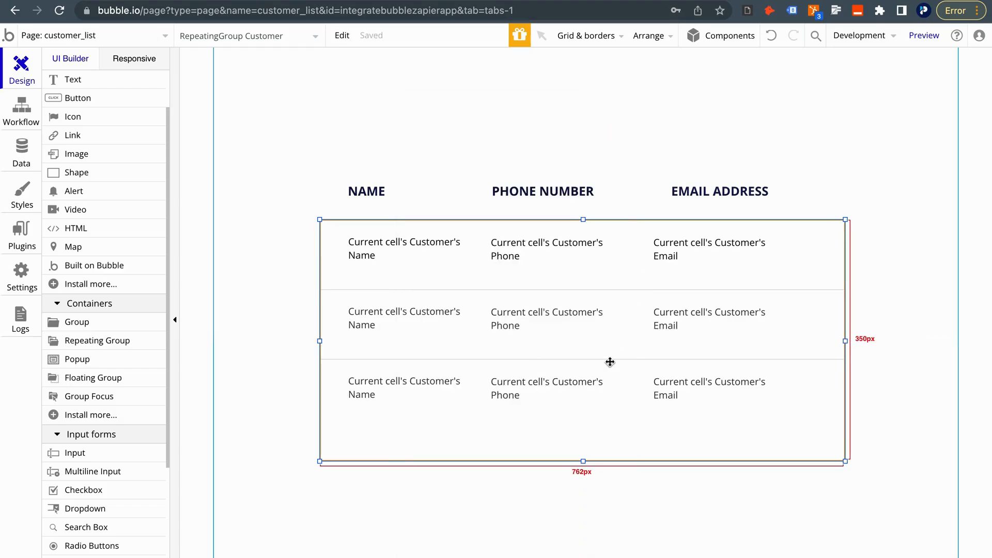
Set the customer_list page's layout height to 4000
{"action": "double_click", "coordinate": [572, 511]}
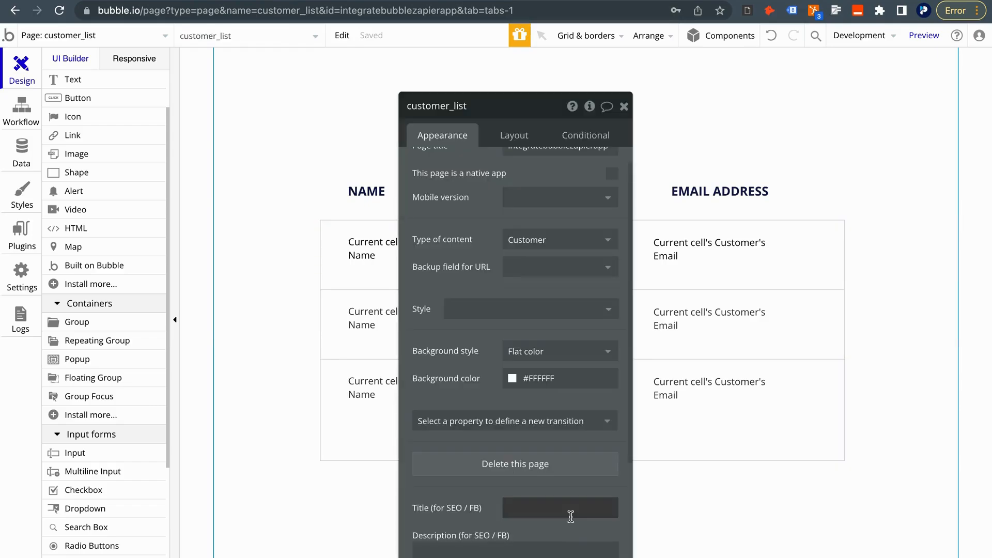
{"action": "left_click", "coordinate": [515, 137]}
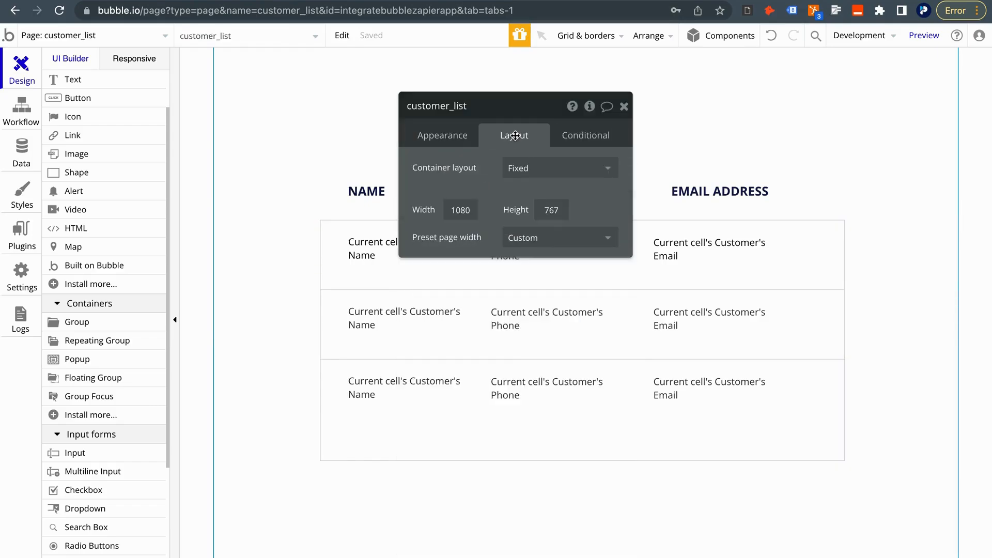
{"action": "double_click", "coordinate": [557, 209]}
{"action": "type", "text": "4000"}
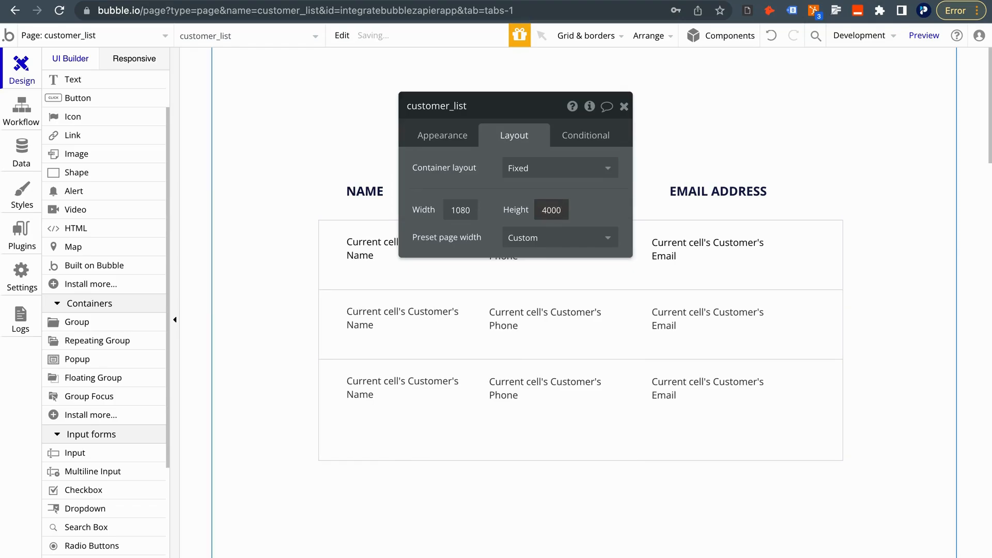
{"action": "left_click", "coordinate": [624, 106]}
Drag the Customers repeating group's bottom edge down so it shows more rows
{"action": "scroll", "coordinate": [575, 339], "scroll_direction": "down", "scroll_amount": 2}
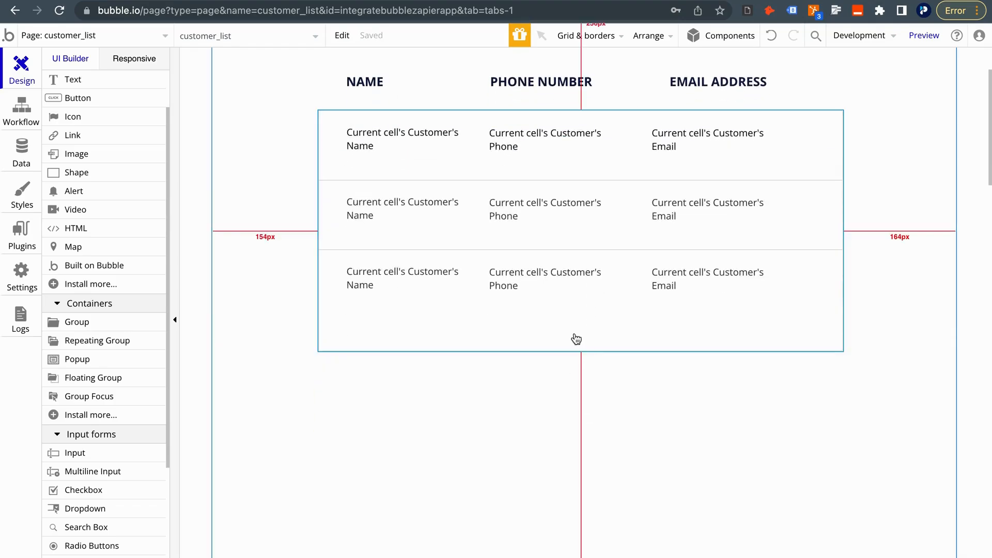
{"action": "left_click", "coordinate": [574, 346]}
{"action": "left_click_drag", "start_coordinate": [582, 354], "coordinate": [556, 542]}
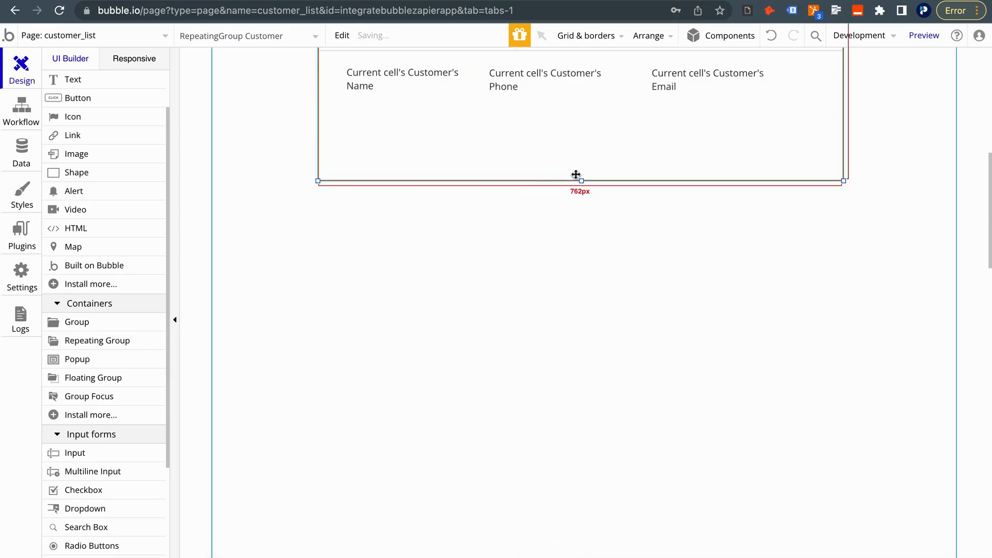
{"action": "left_click_drag", "start_coordinate": [582, 184], "coordinate": [569, 424]}
{"action": "scroll", "coordinate": [543, 232], "scroll_direction": "up", "scroll_amount": 9}
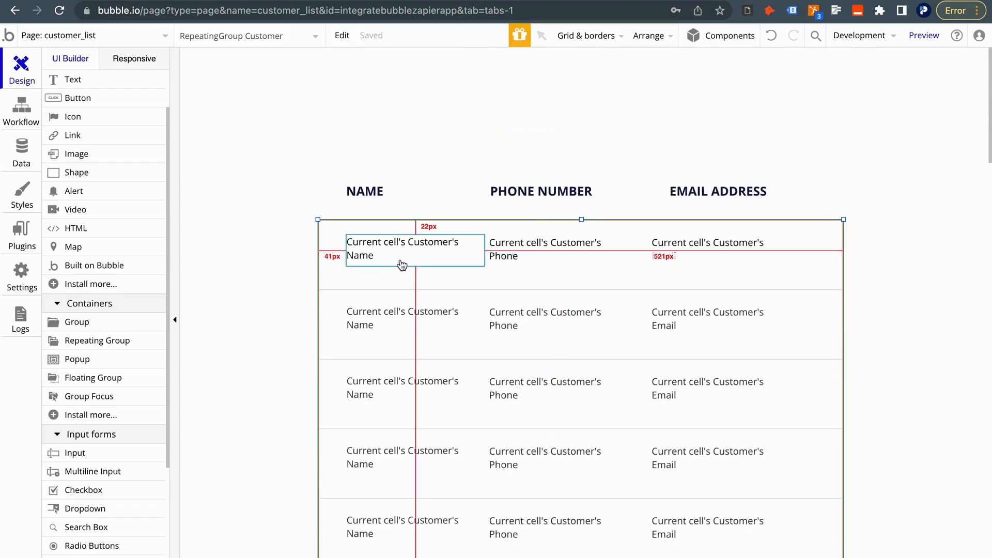
Set the repeating group's data source to Do a search for Customer
{"action": "double_click", "coordinate": [401, 261]}
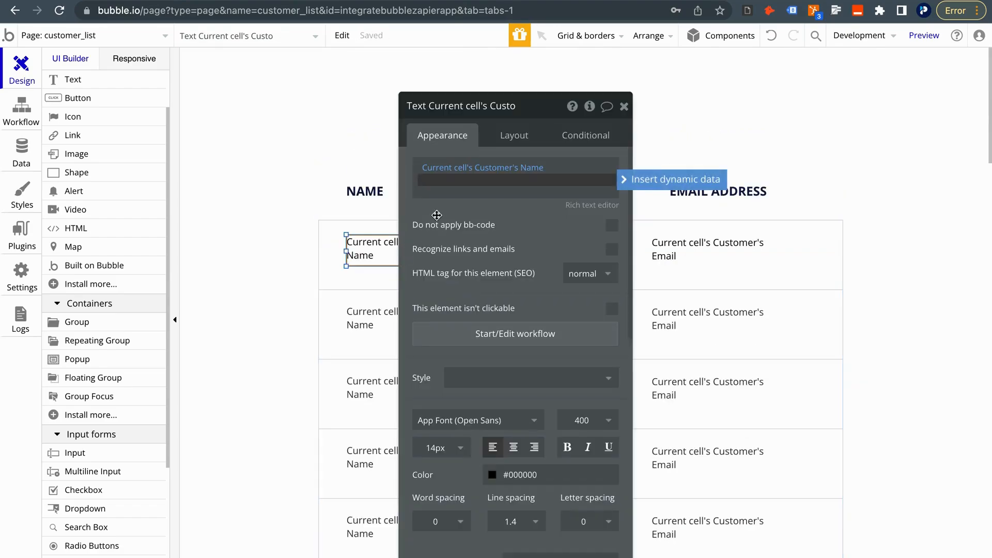
{"action": "left_click", "coordinate": [333, 235]}
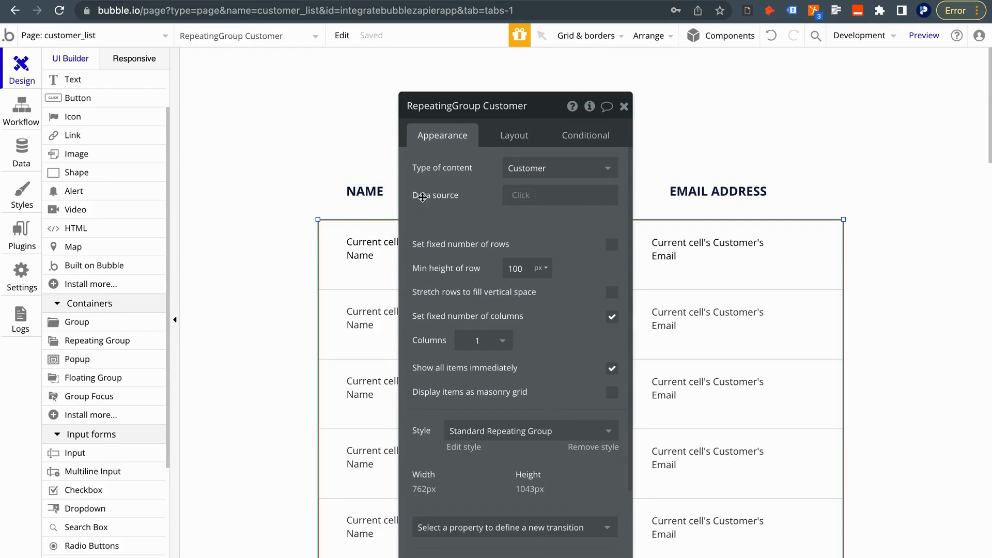
{"action": "left_click", "coordinate": [525, 195]}
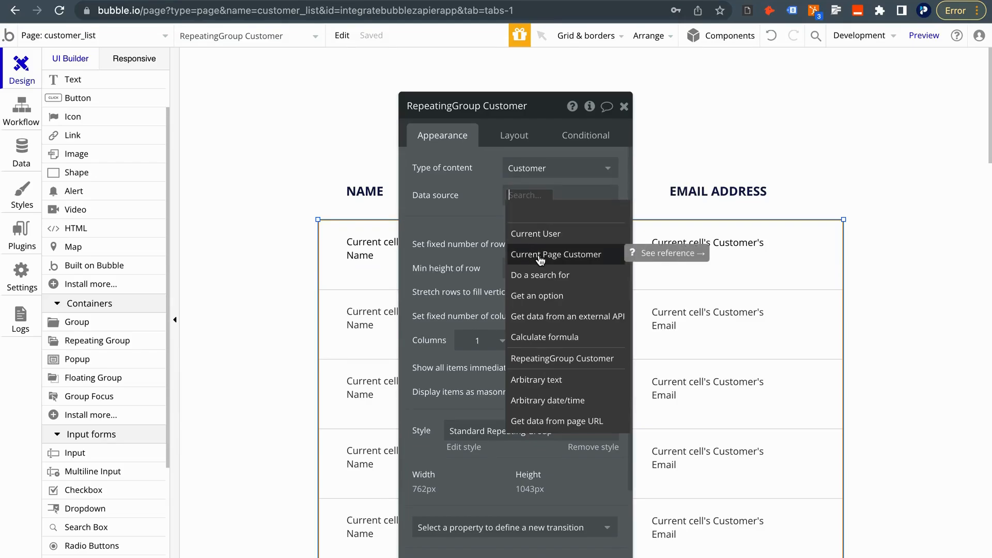
{"action": "left_click", "coordinate": [541, 274]}
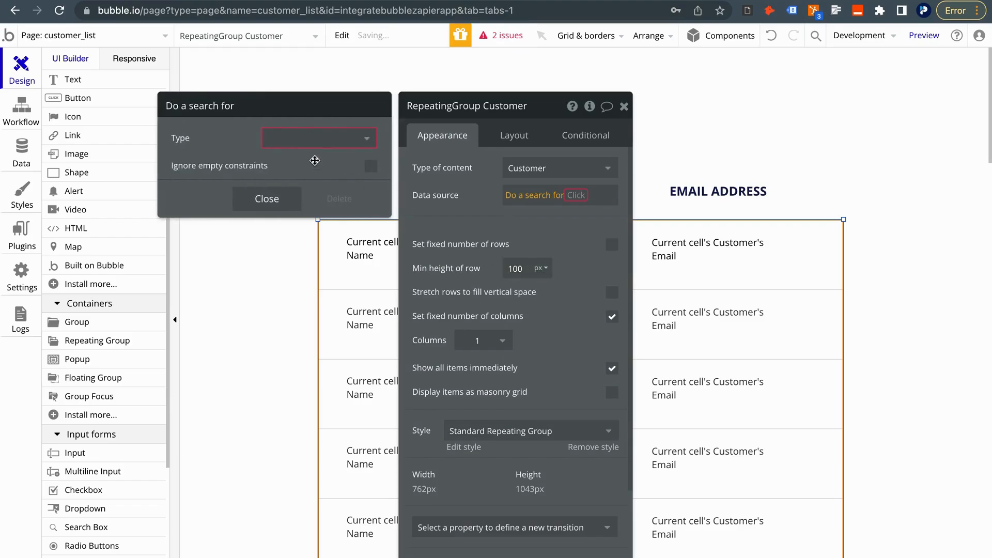
{"action": "left_click", "coordinate": [302, 138]}
{"action": "left_click", "coordinate": [303, 181]}
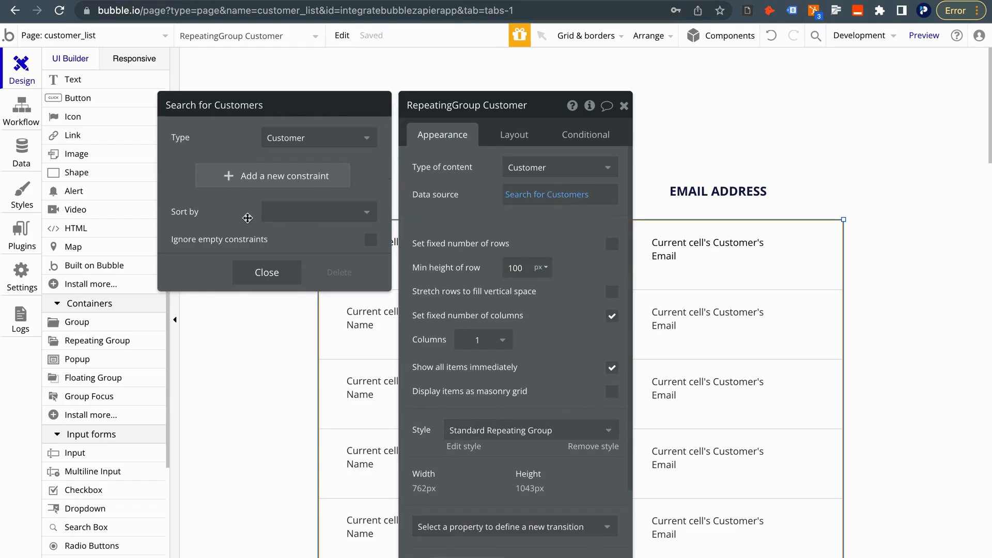
Sort the Customer search by Created Date with Descending set to yes
{"action": "left_click", "coordinate": [283, 216]}
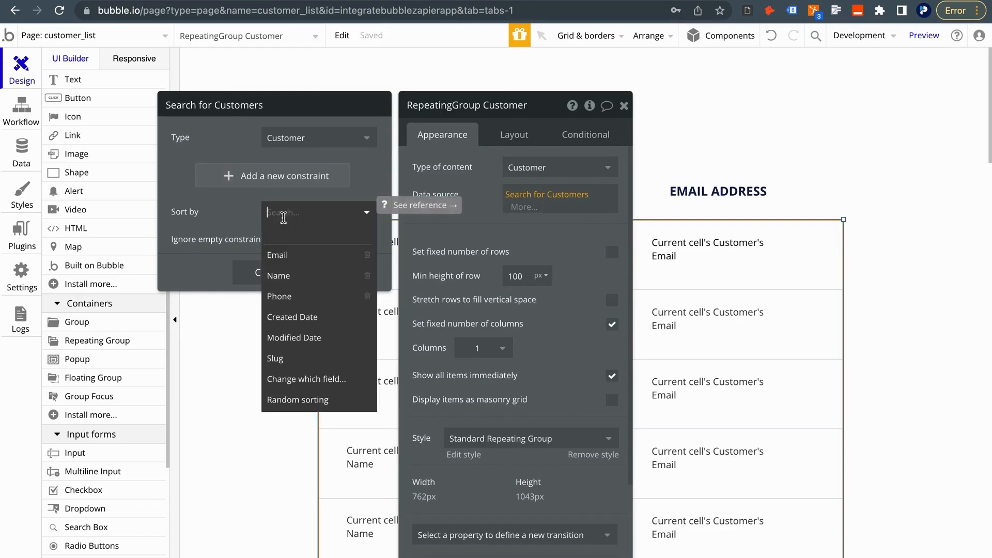
{"action": "left_click", "coordinate": [300, 316]}
{"action": "left_click", "coordinate": [331, 239]}
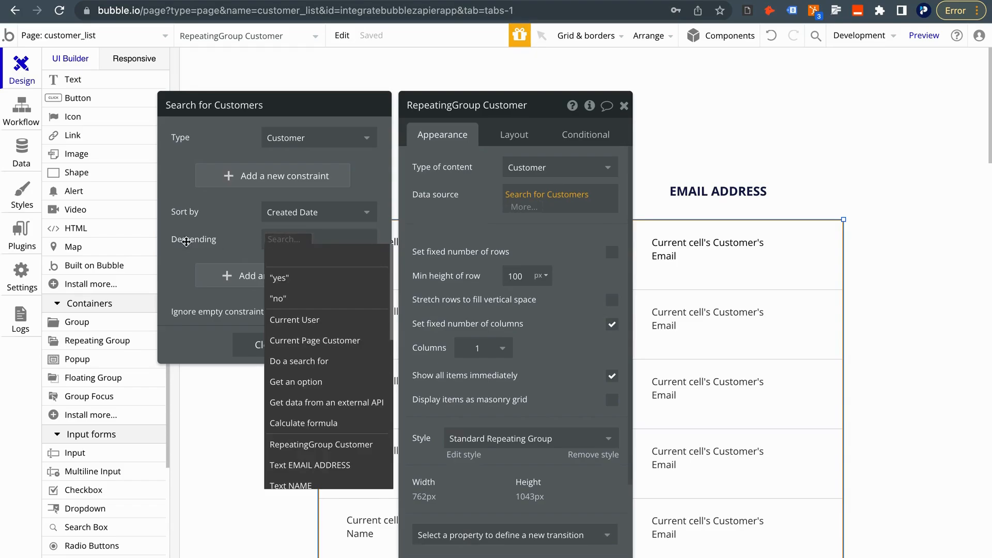
{"action": "left_click", "coordinate": [281, 277]}
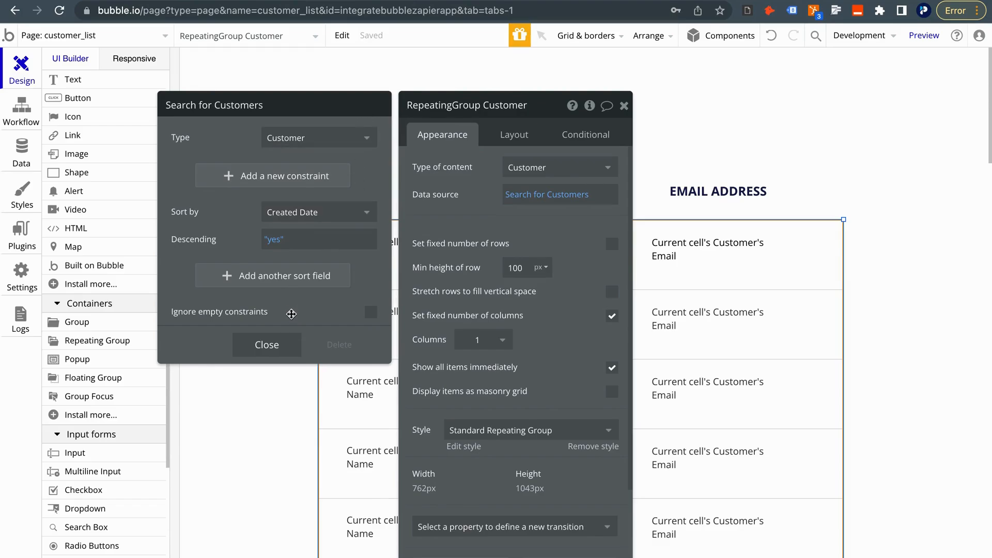
{"action": "left_click", "coordinate": [266, 345]}
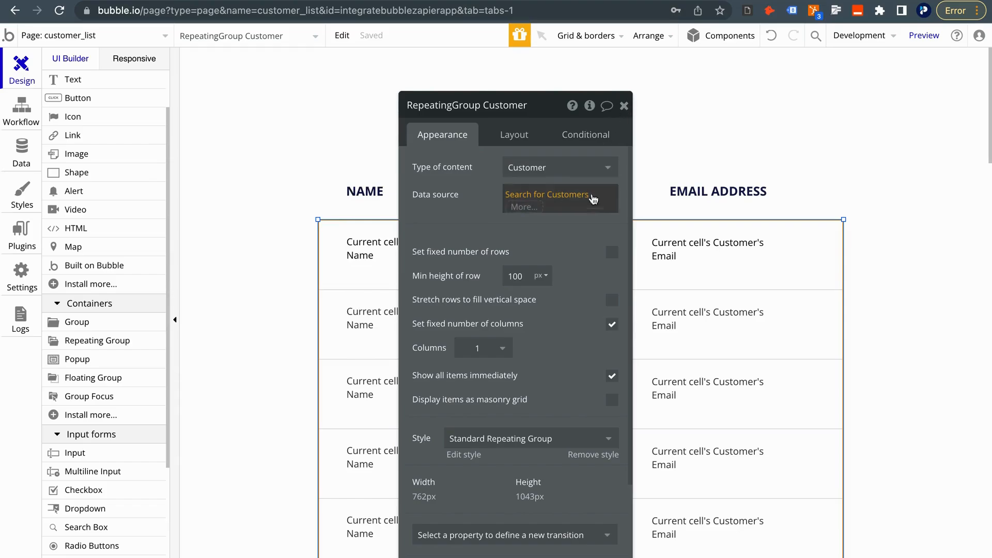
{"action": "left_click", "coordinate": [624, 106]}
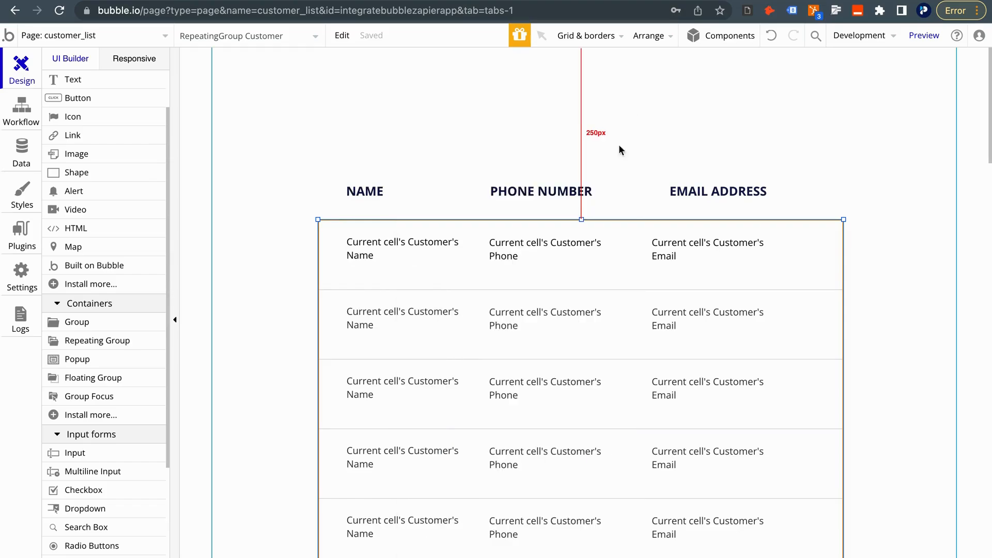
{"action": "scroll", "coordinate": [589, 316], "scroll_direction": "down", "scroll_amount": 1}
{"action": "left_click", "coordinate": [21, 153]}
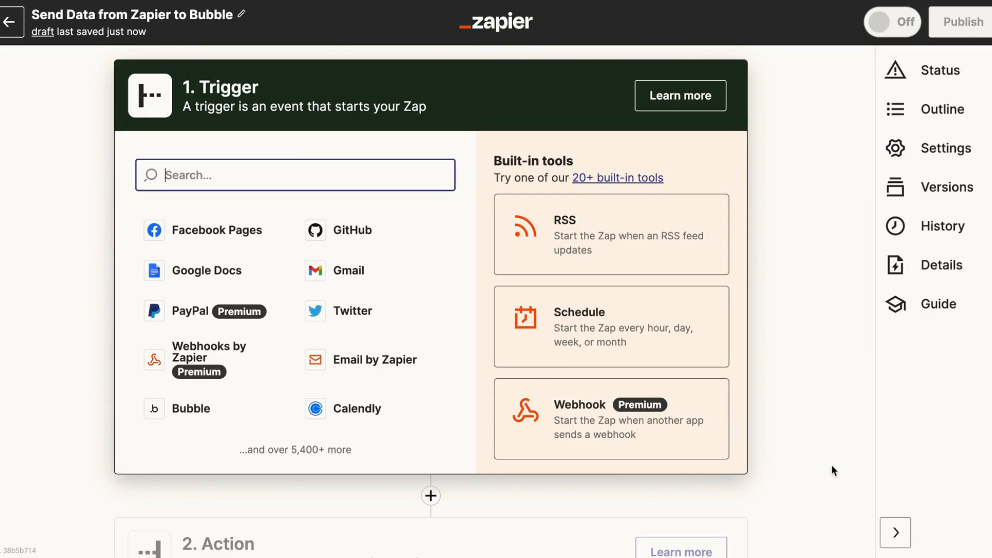
Set the trigger to Google Forms New Form Response with the connected Google account
{"action": "type", "text": "google"}
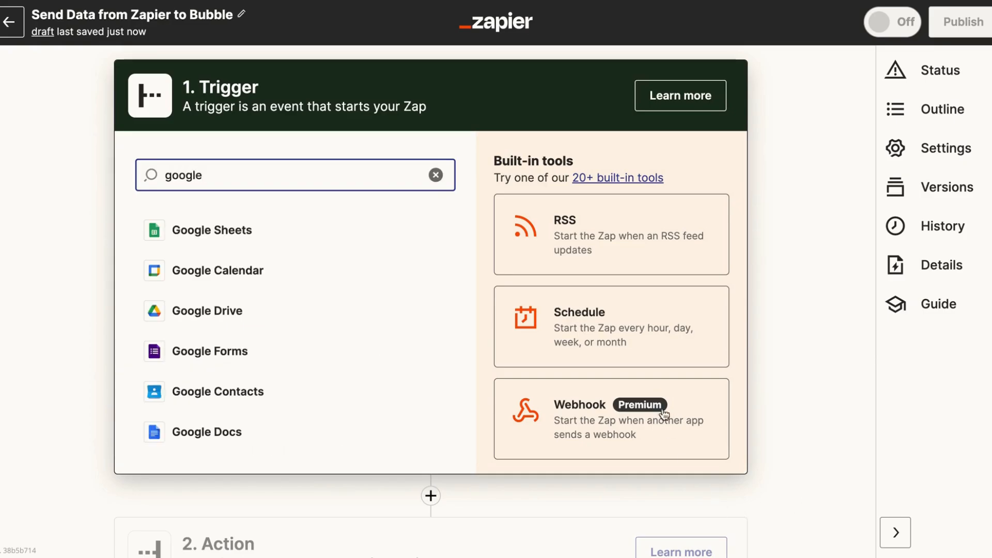
{"action": "left_click", "coordinate": [304, 350]}
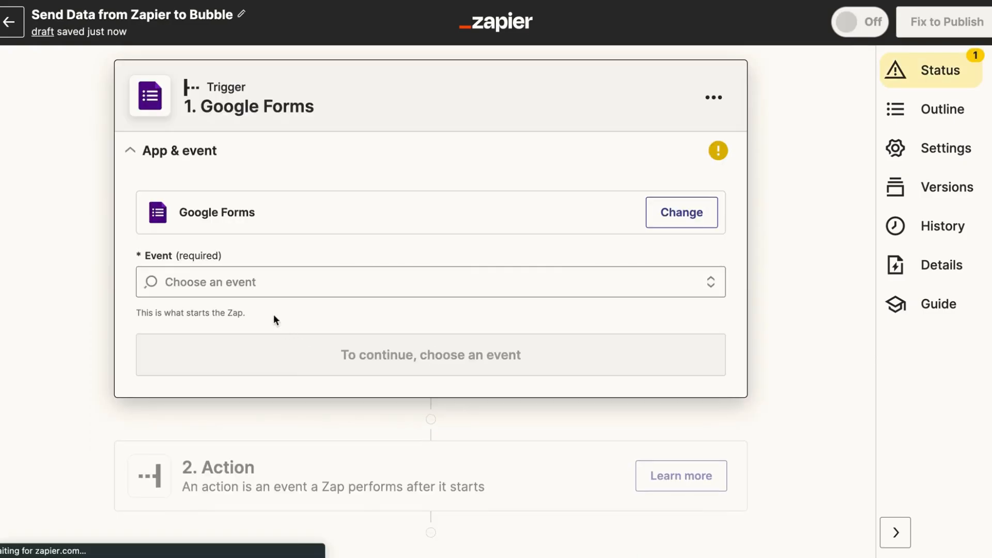
{"action": "left_click", "coordinate": [274, 283]}
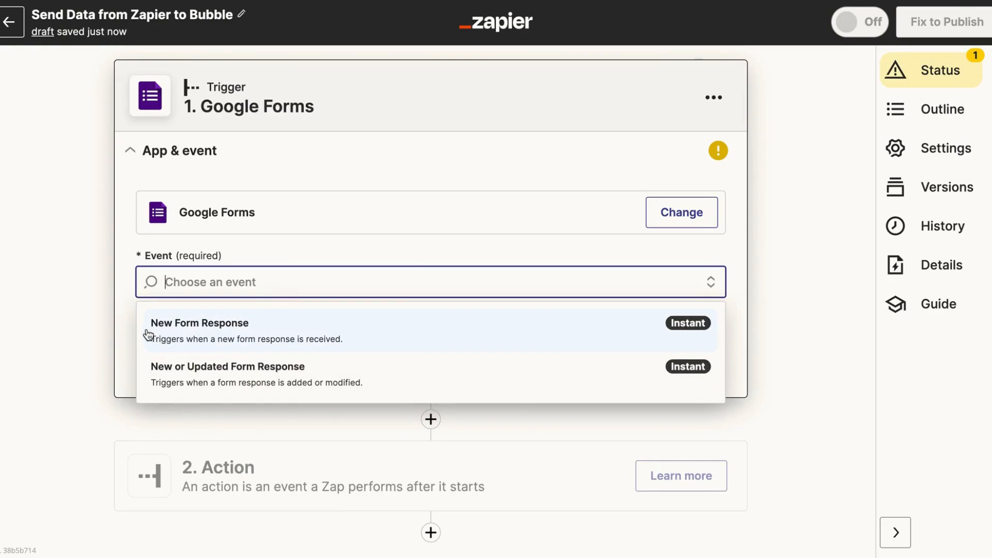
{"action": "left_click", "coordinate": [397, 330]}
{"action": "left_click", "coordinate": [378, 355]}
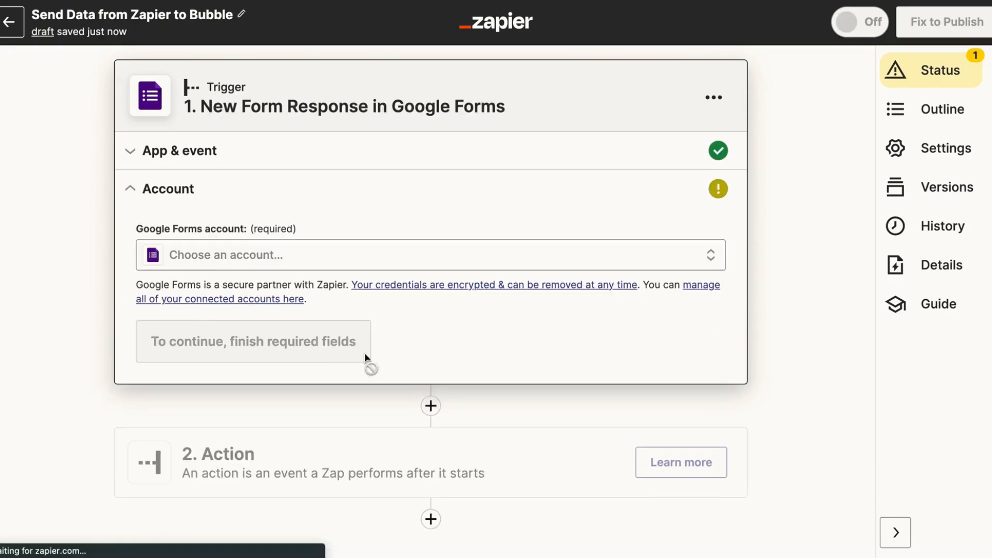
{"action": "left_click", "coordinate": [210, 255]}
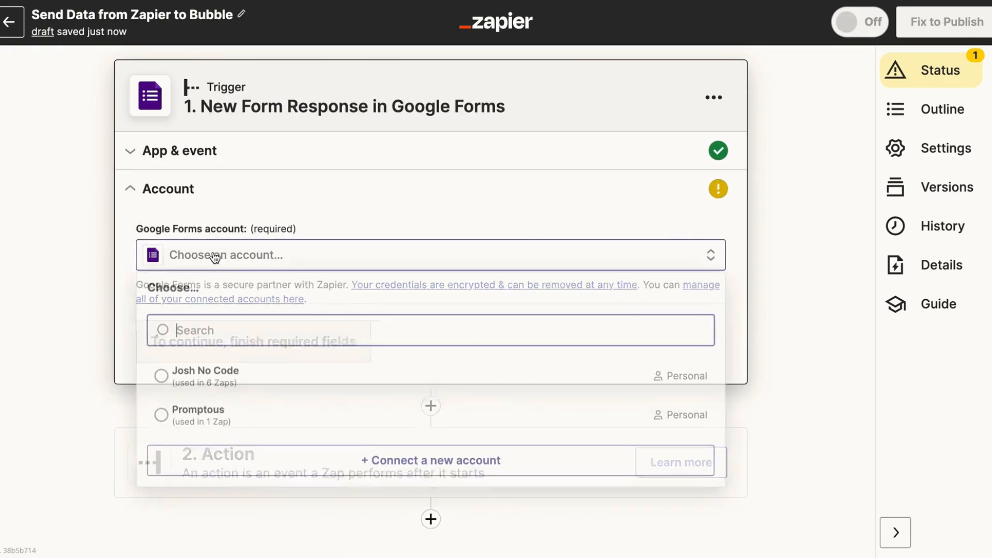
{"action": "left_click", "coordinate": [205, 385]}
{"action": "left_click", "coordinate": [171, 347]}
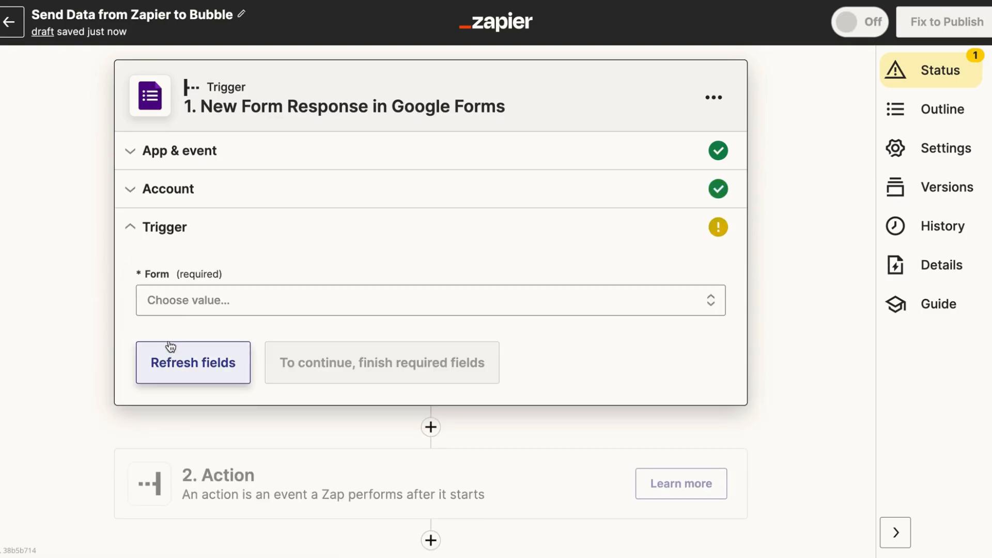
Choose Customer Form as the trigger form and test it to fetch a sample response
{"action": "left_click", "coordinate": [184, 301]}
{"action": "scroll", "coordinate": [203, 380], "scroll_direction": "down", "scroll_amount": 1}
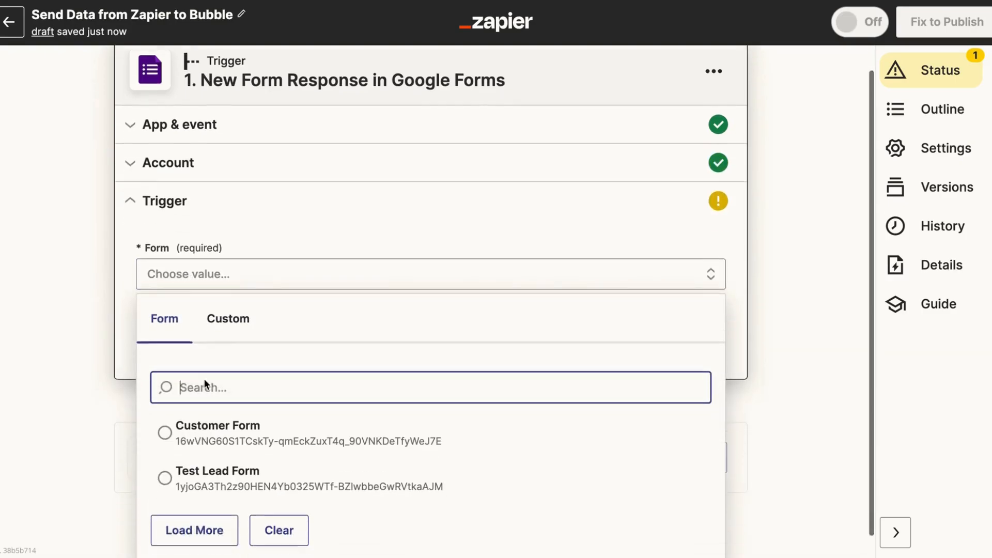
{"action": "left_click", "coordinate": [166, 412]}
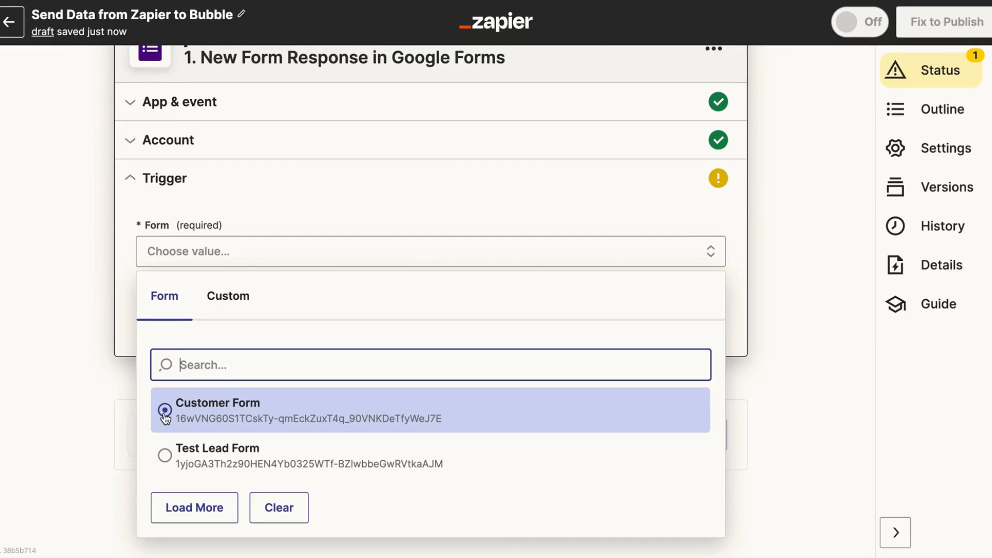
{"action": "left_click", "coordinate": [282, 418]}
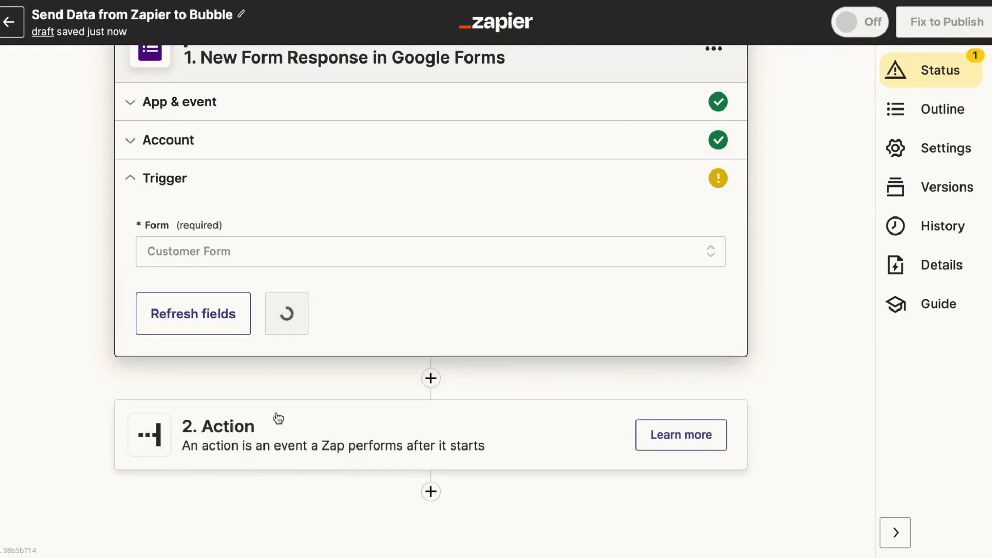
{"action": "left_click", "coordinate": [320, 313]}
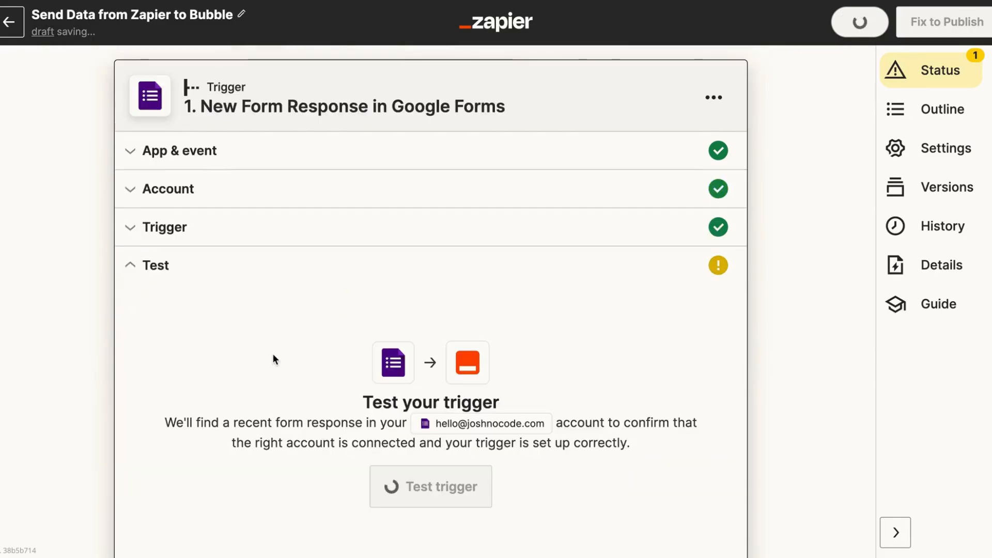
{"action": "left_click", "coordinate": [429, 317]}
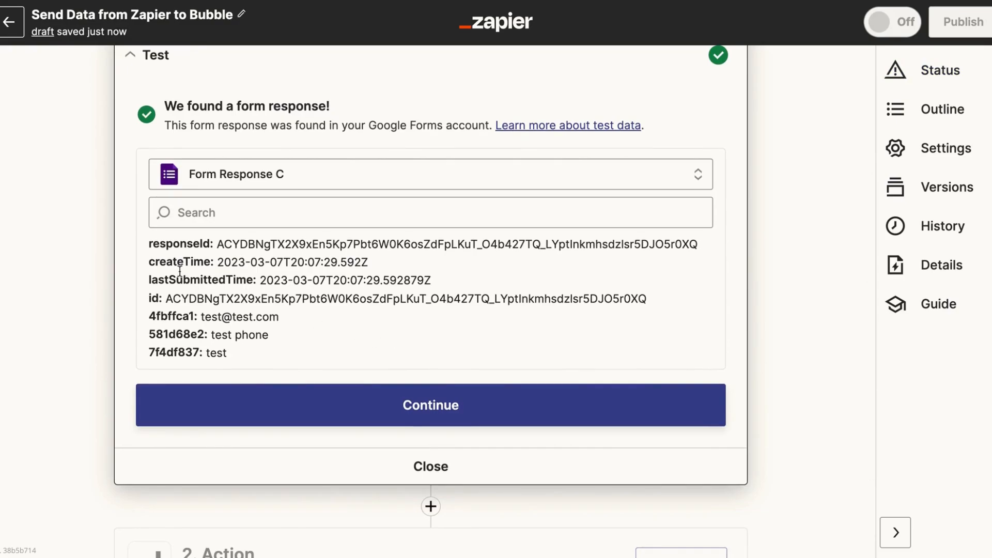
{"action": "scroll", "coordinate": [116, 164], "scroll_direction": "down", "scroll_amount": 2}
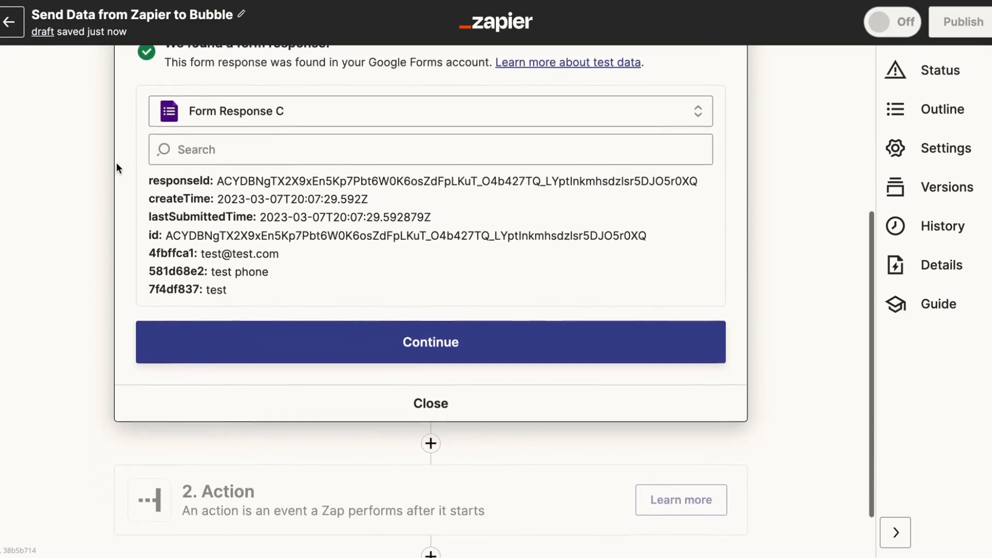
Add a Bubble Create Thing action as step 2 using the connected Bubble account
{"action": "scroll", "coordinate": [116, 163], "scroll_direction": "down", "scroll_amount": 1}
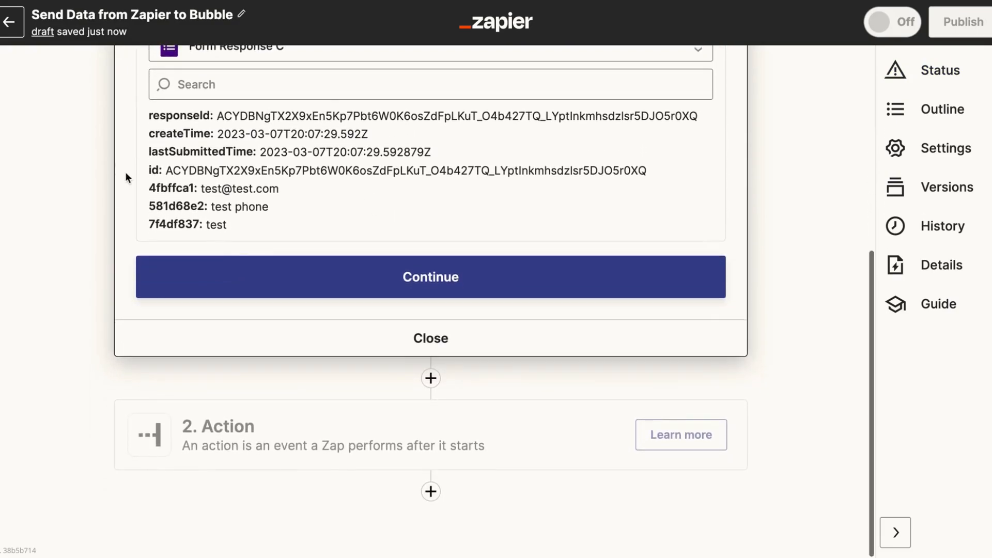
{"action": "left_click", "coordinate": [293, 268]}
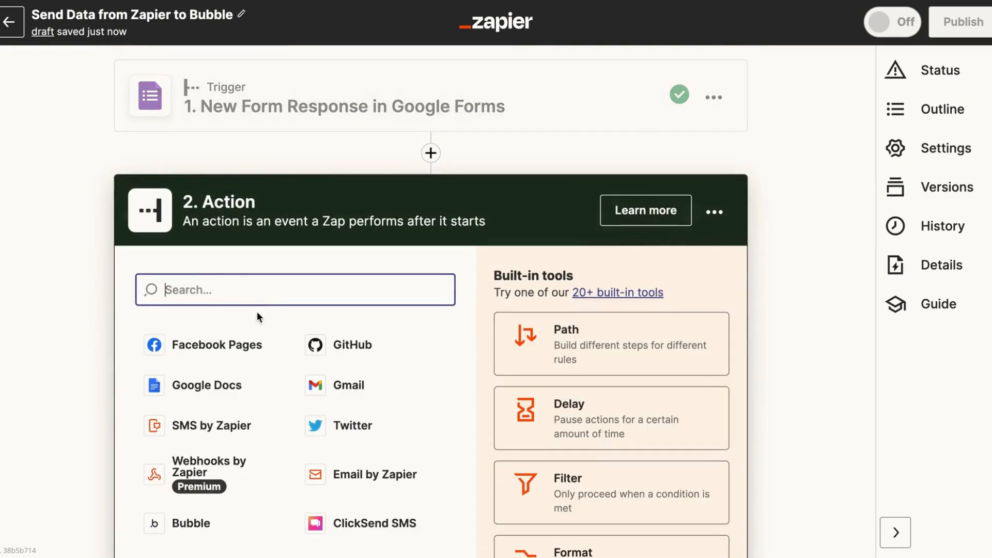
{"action": "type", "text": "bubbl"}
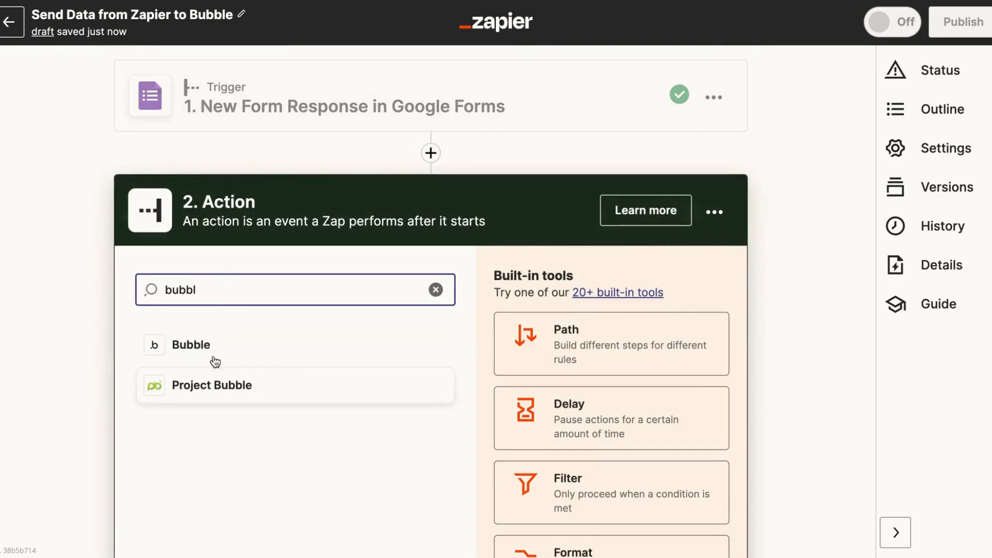
{"action": "left_click", "coordinate": [209, 352]}
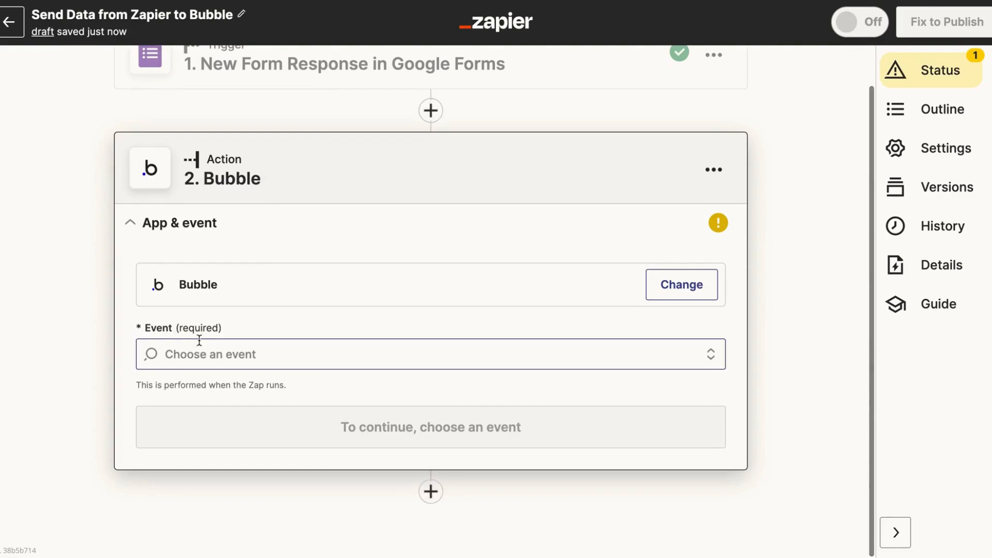
{"action": "left_click", "coordinate": [187, 355]}
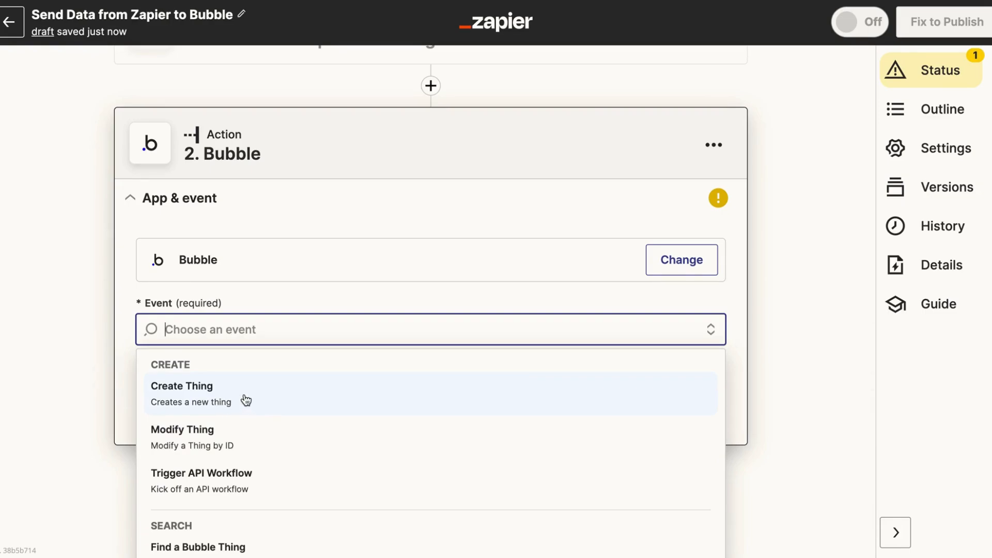
{"action": "left_click", "coordinate": [246, 400]}
{"action": "left_click", "coordinate": [230, 403]}
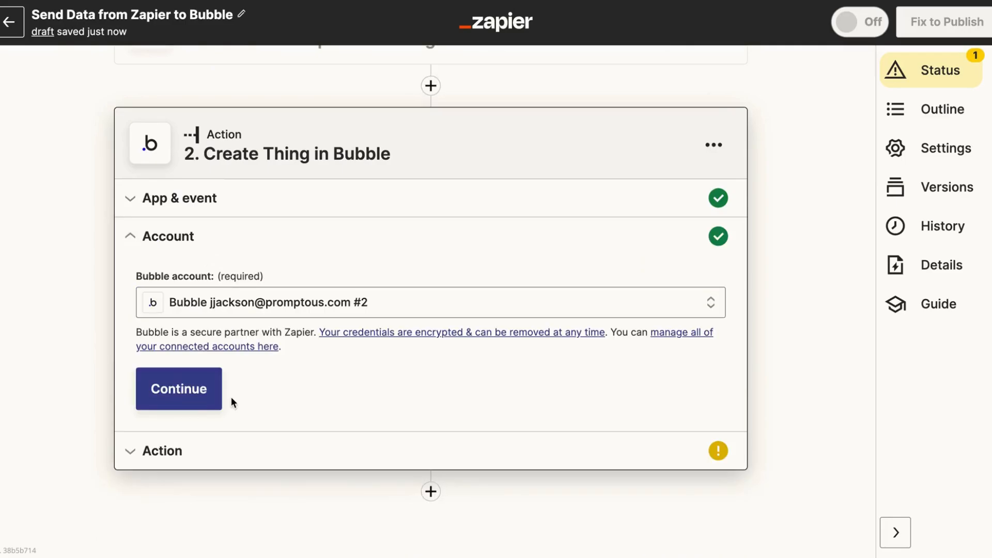
{"action": "left_click", "coordinate": [180, 399]}
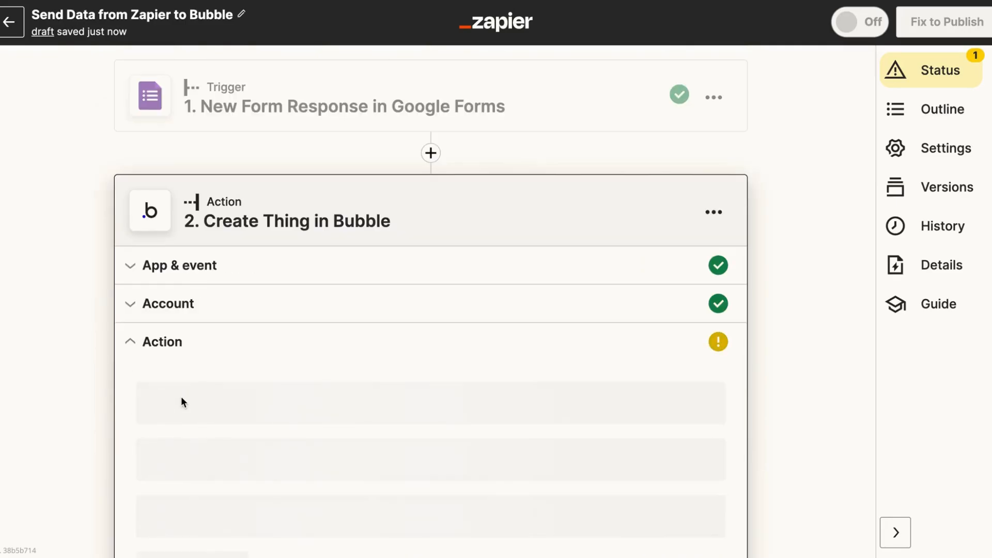
Point the action at integratebubblezapierapp, Development version, with Customer as the data type
{"action": "scroll", "coordinate": [139, 379], "scroll_direction": "down", "scroll_amount": 2}
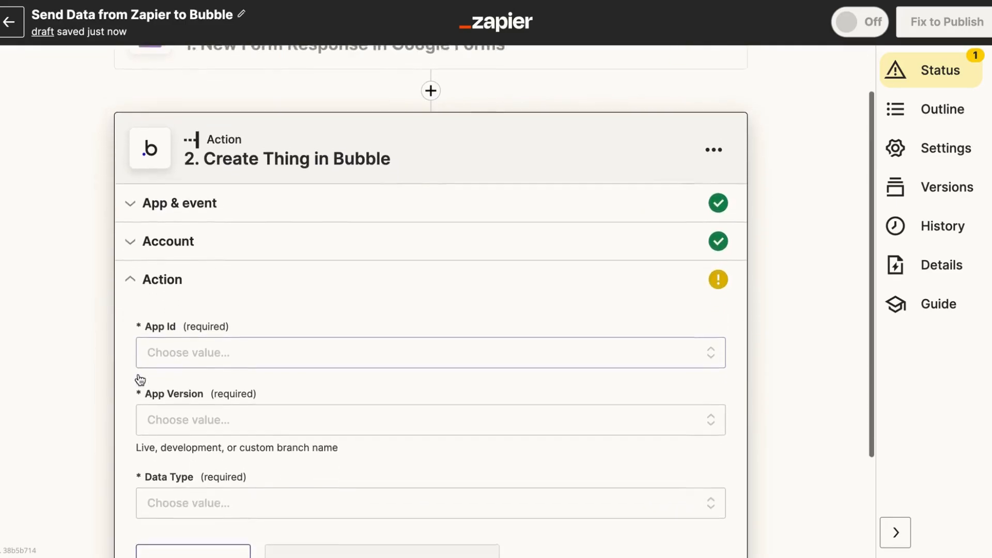
{"action": "scroll", "coordinate": [140, 380], "scroll_direction": "down", "scroll_amount": 3}
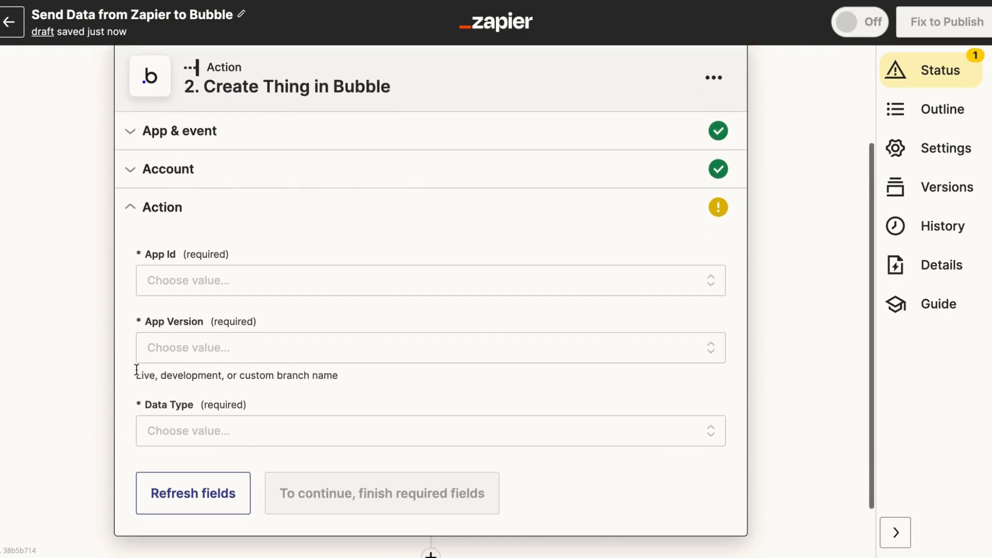
{"action": "scroll", "coordinate": [137, 370], "scroll_direction": "down", "scroll_amount": 1}
{"action": "left_click", "coordinate": [175, 261]}
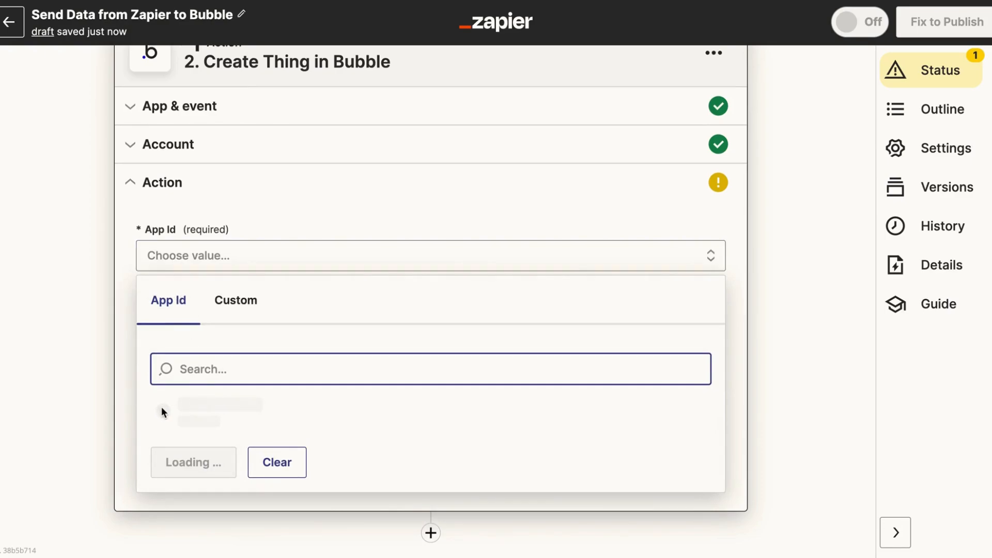
{"action": "scroll", "coordinate": [156, 401], "scroll_direction": "down", "scroll_amount": 1}
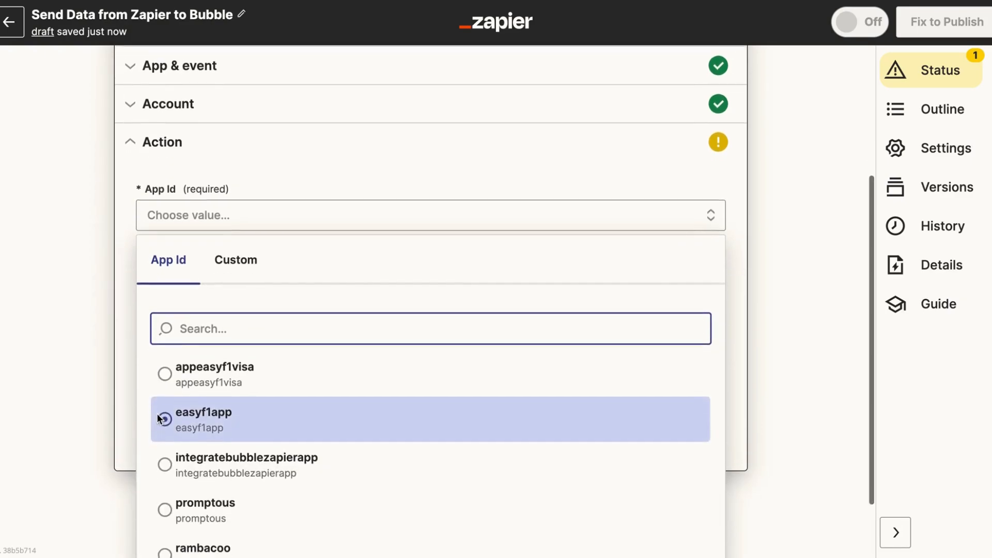
{"action": "left_click", "coordinate": [180, 452]}
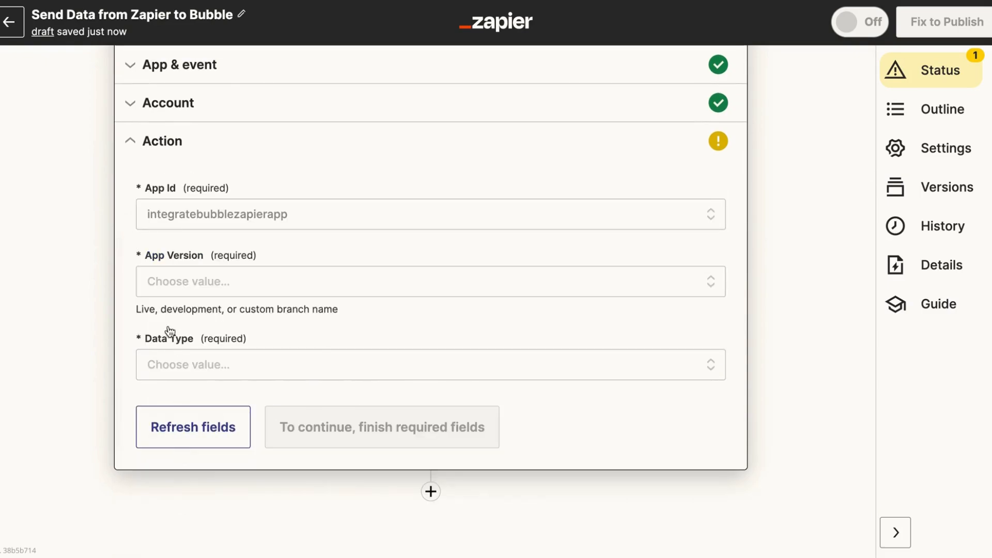
{"action": "left_click", "coordinate": [168, 291]}
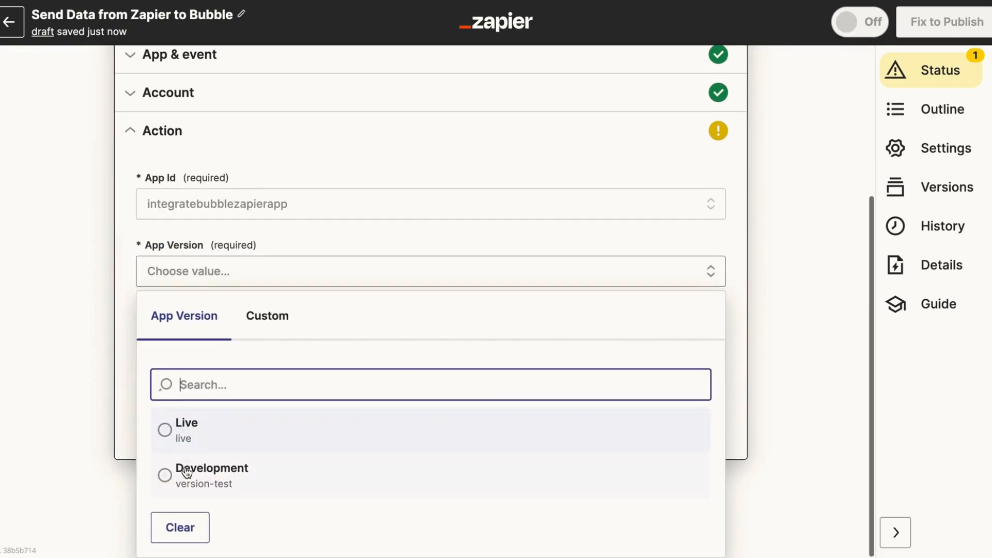
{"action": "left_click", "coordinate": [190, 478]}
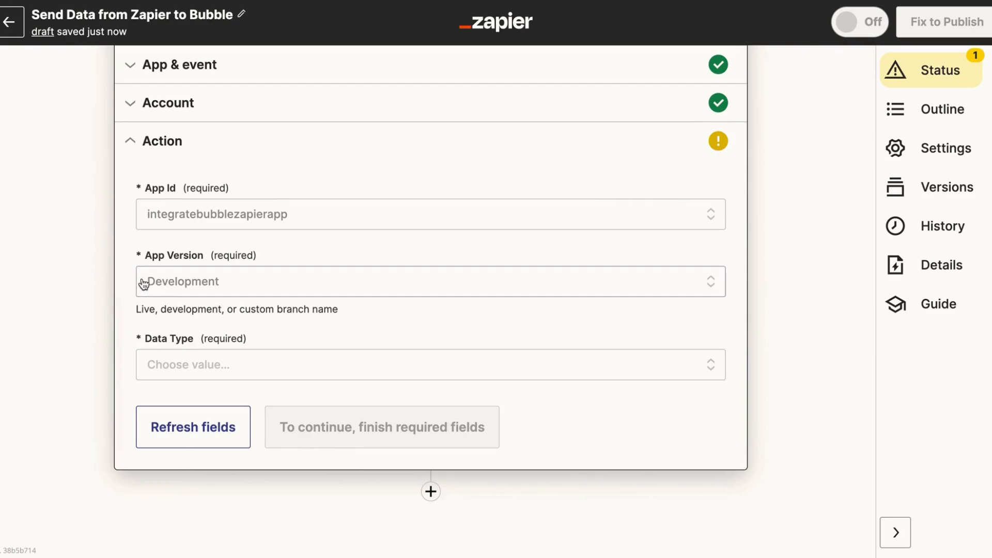
{"action": "left_click", "coordinate": [177, 370]}
{"action": "scroll", "coordinate": [178, 372], "scroll_direction": "down", "scroll_amount": 1}
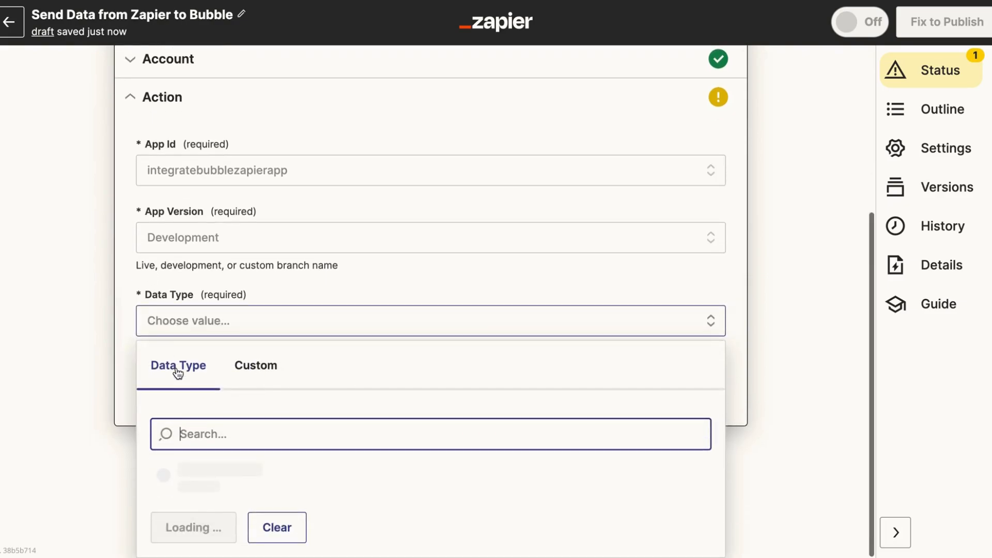
{"action": "scroll", "coordinate": [202, 418], "scroll_direction": "down", "scroll_amount": 1}
{"action": "left_click", "coordinate": [201, 431]}
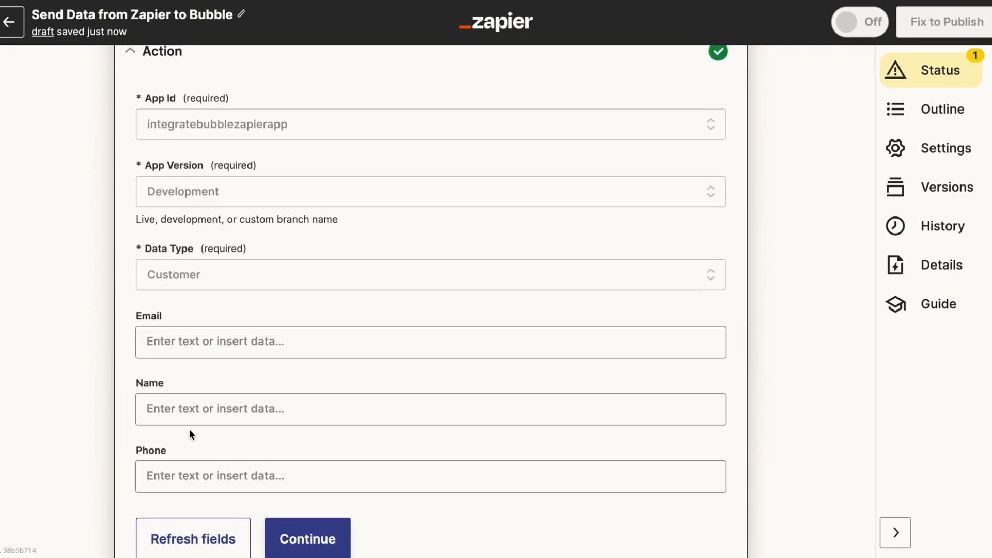
Map the form response's Email answer into the Customer Email field
{"action": "left_click", "coordinate": [174, 336]}
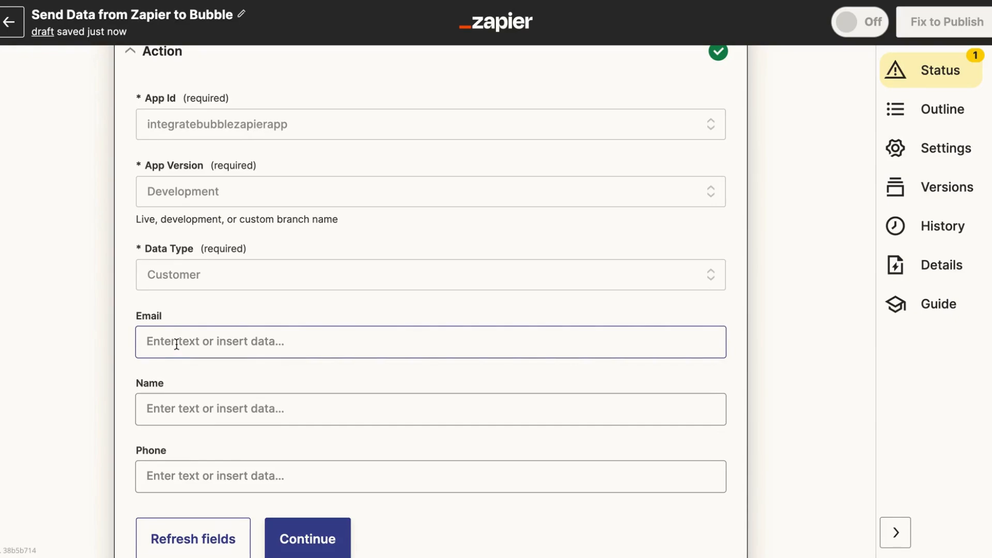
{"action": "scroll", "coordinate": [176, 344], "scroll_direction": "down", "scroll_amount": 1}
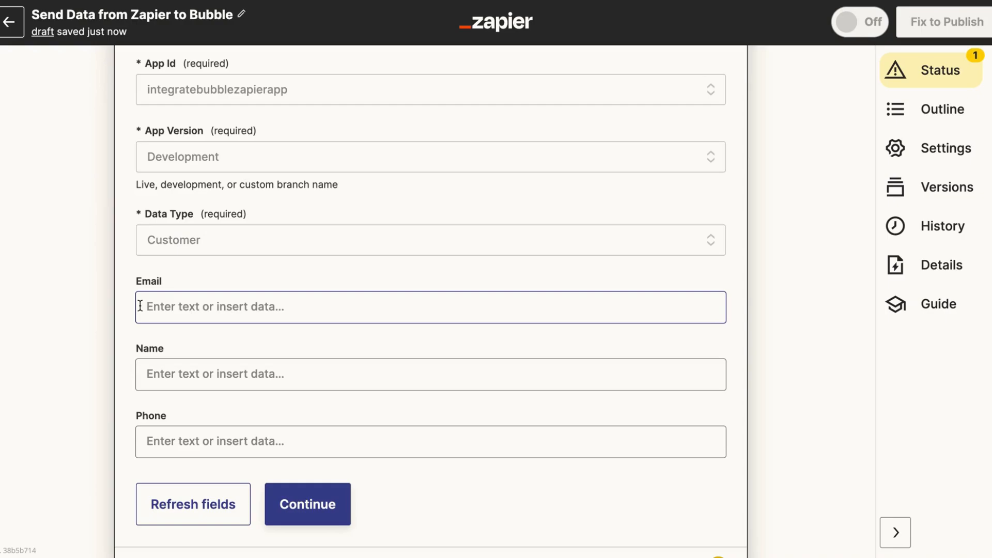
{"action": "left_click", "coordinate": [153, 304]}
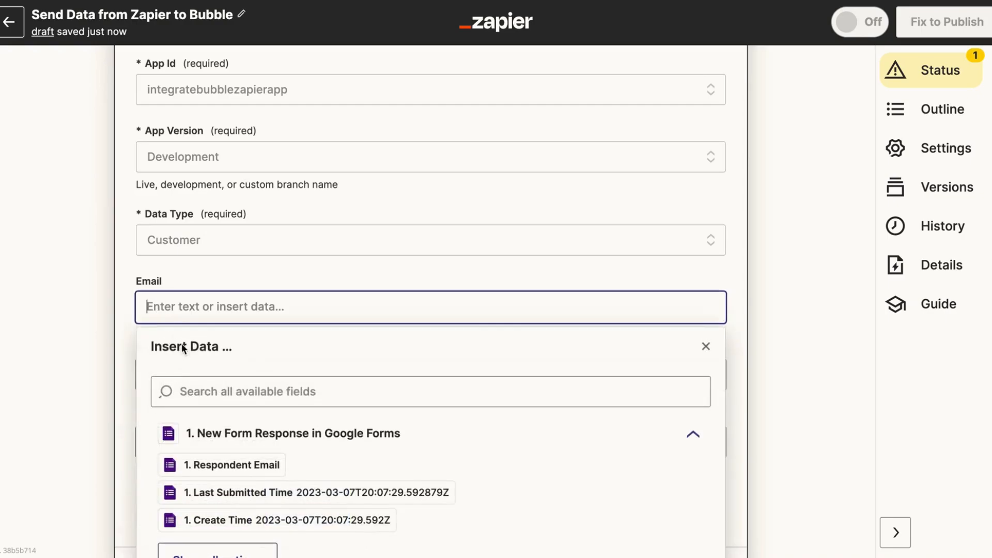
{"action": "left_click", "coordinate": [225, 509]}
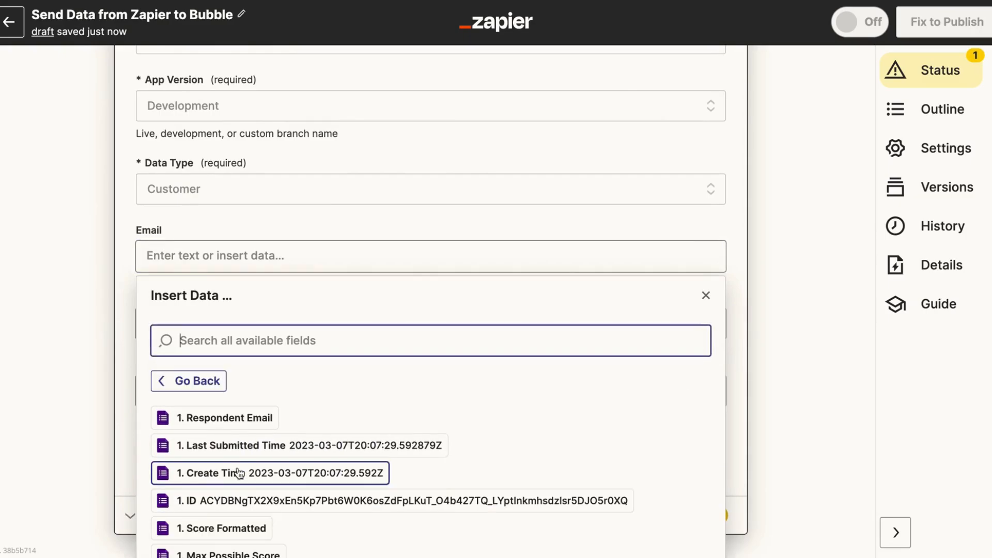
{"action": "scroll", "coordinate": [237, 471], "scroll_direction": "down", "scroll_amount": 3}
{"action": "scroll", "coordinate": [238, 474], "scroll_direction": "down", "scroll_amount": 1}
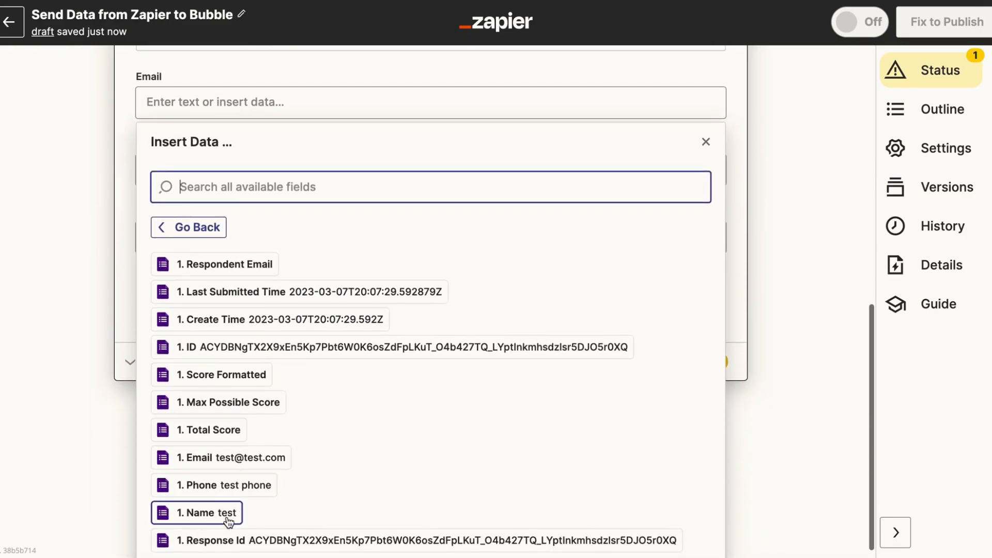
{"action": "left_click", "coordinate": [203, 460]}
{"action": "left_click", "coordinate": [77, 288]}
Map the form response's Name answer into the Customer Name field
{"action": "left_click", "coordinate": [243, 266]}
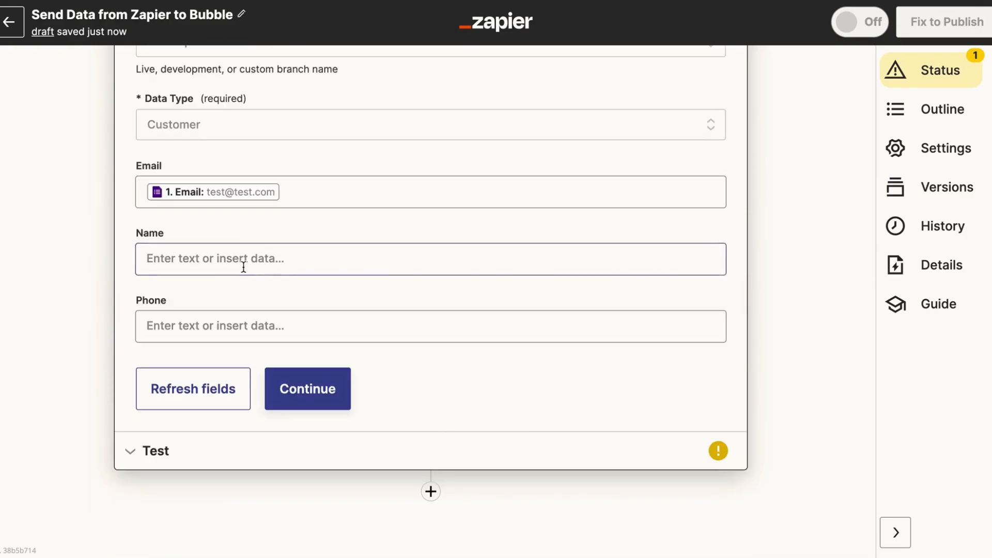
{"action": "left_click", "coordinate": [230, 511]}
{"action": "scroll", "coordinate": [233, 507], "scroll_direction": "down", "scroll_amount": 3}
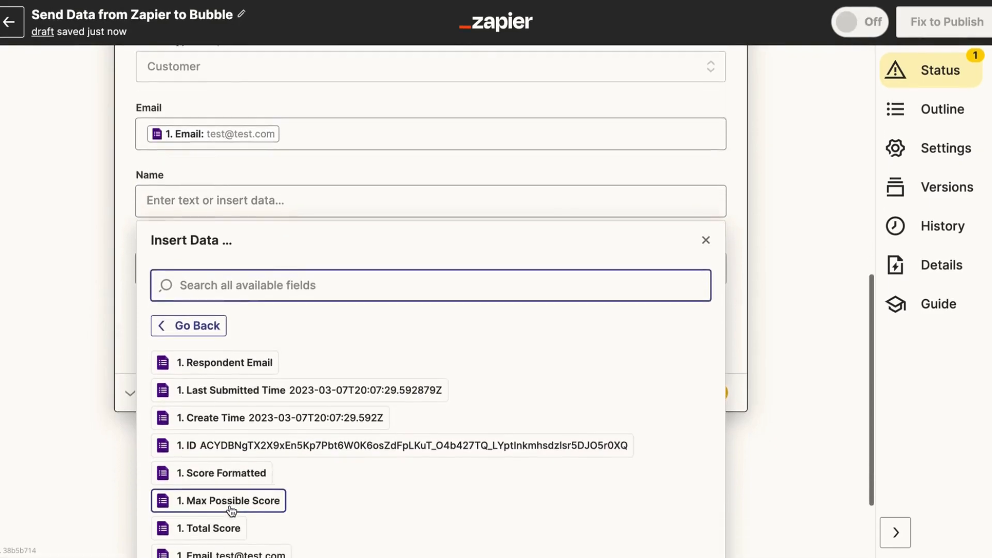
{"action": "left_click", "coordinate": [212, 509]}
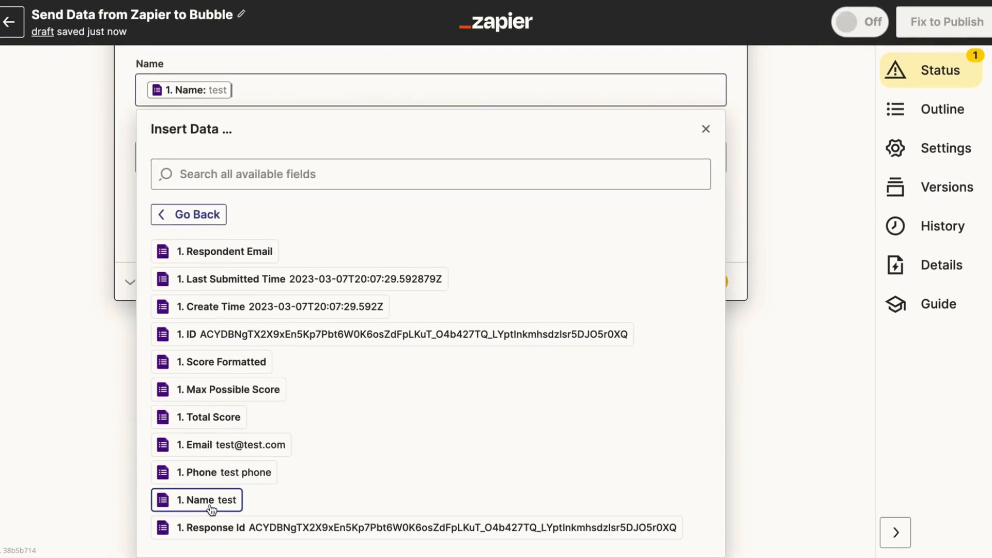
Map the form's Phone answer into the Customer Phone field and refresh the fields
{"action": "left_click", "coordinate": [56, 246]}
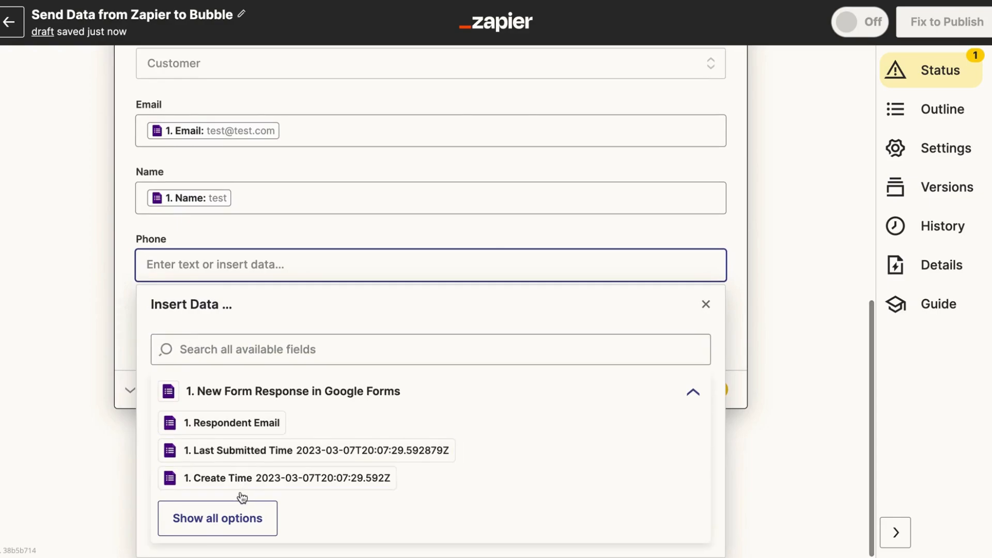
{"action": "left_click", "coordinate": [240, 517]}
{"action": "scroll", "coordinate": [241, 511], "scroll_direction": "down", "scroll_amount": 3}
{"action": "scroll", "coordinate": [222, 475], "scroll_direction": "down", "scroll_amount": 1}
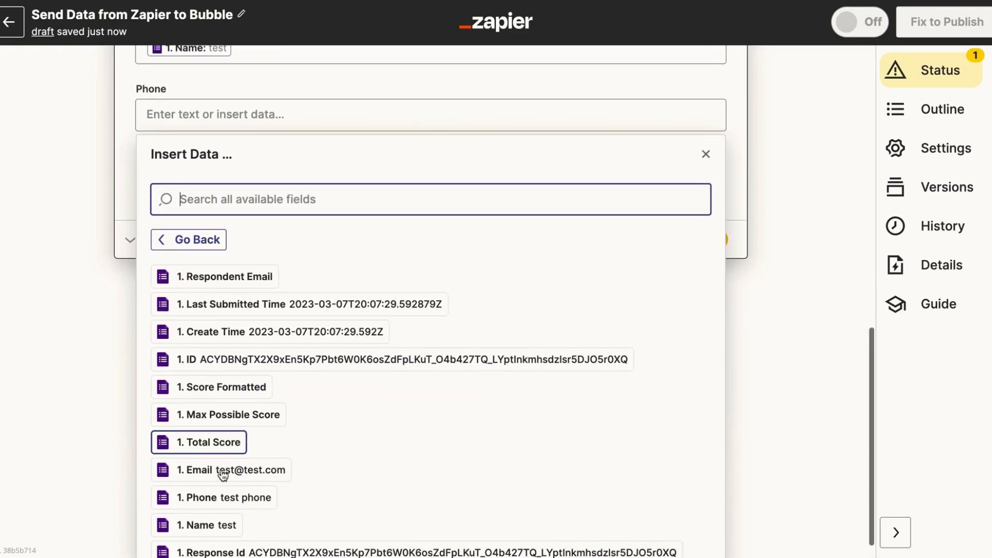
{"action": "scroll", "coordinate": [215, 502], "scroll_direction": "down", "scroll_amount": 1}
{"action": "scroll", "coordinate": [210, 511], "scroll_direction": "up", "scroll_amount": 1}
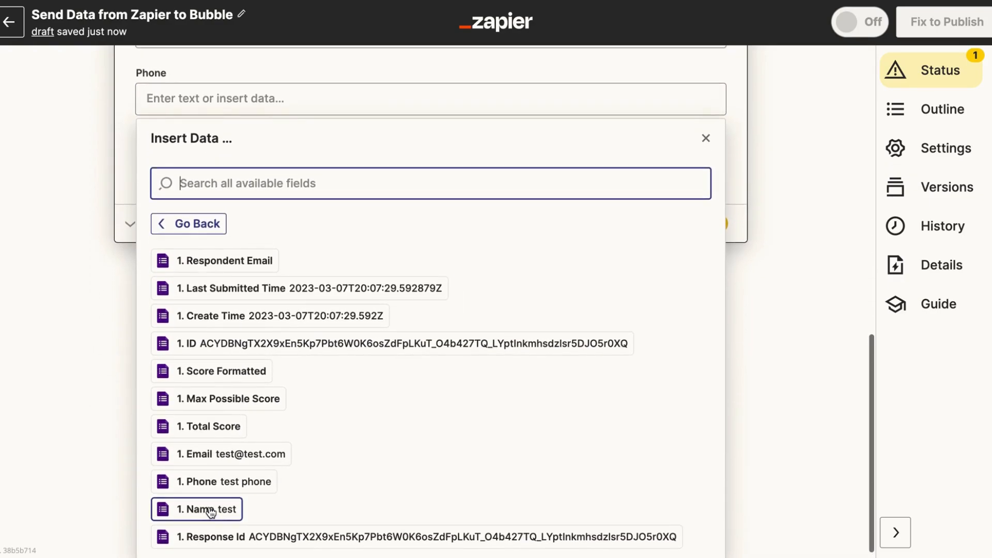
{"action": "left_click", "coordinate": [204, 486]}
{"action": "left_click", "coordinate": [30, 261]}
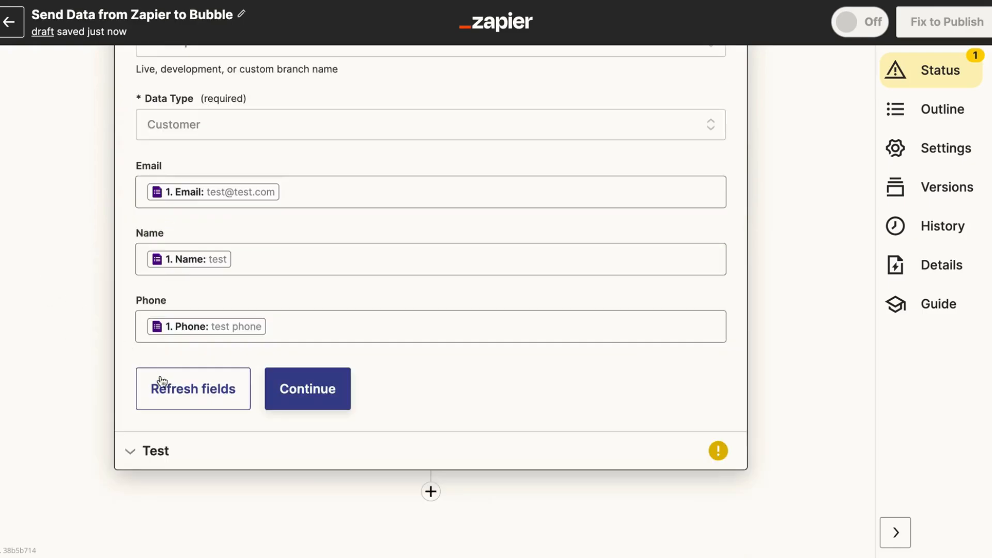
Test the Create Thing action so a sample Customer is sent to Bubble
{"action": "left_click", "coordinate": [172, 395]}
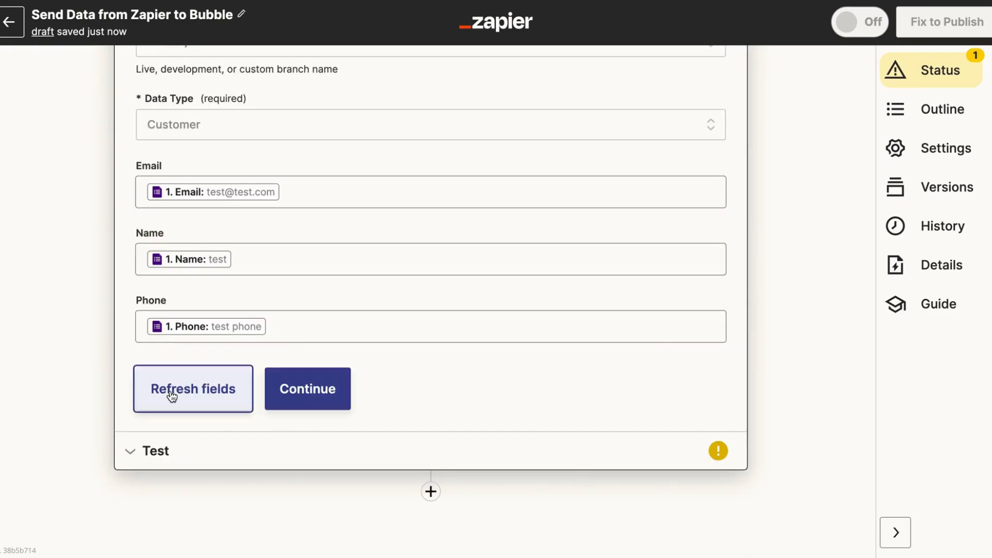
{"action": "left_click", "coordinate": [320, 390]}
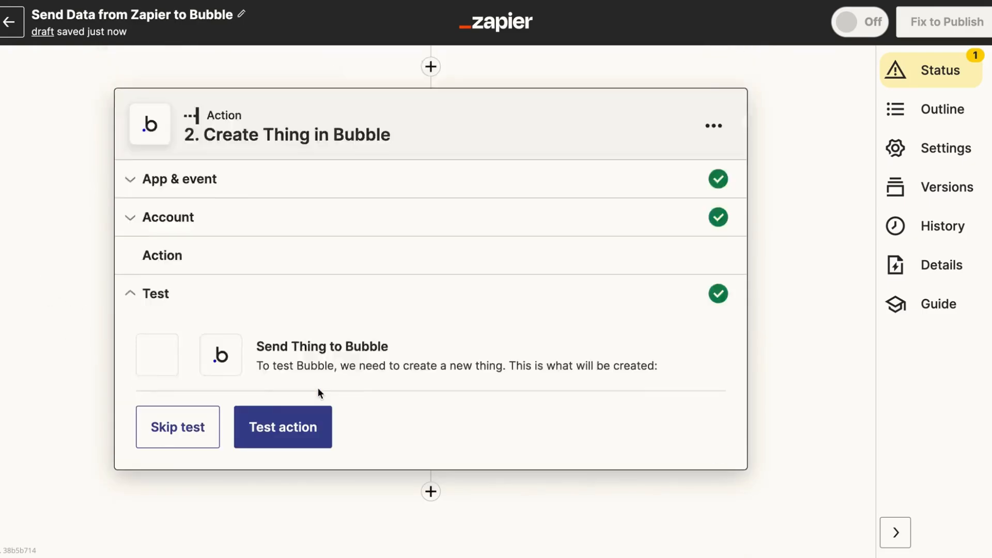
{"action": "left_click", "coordinate": [283, 425]}
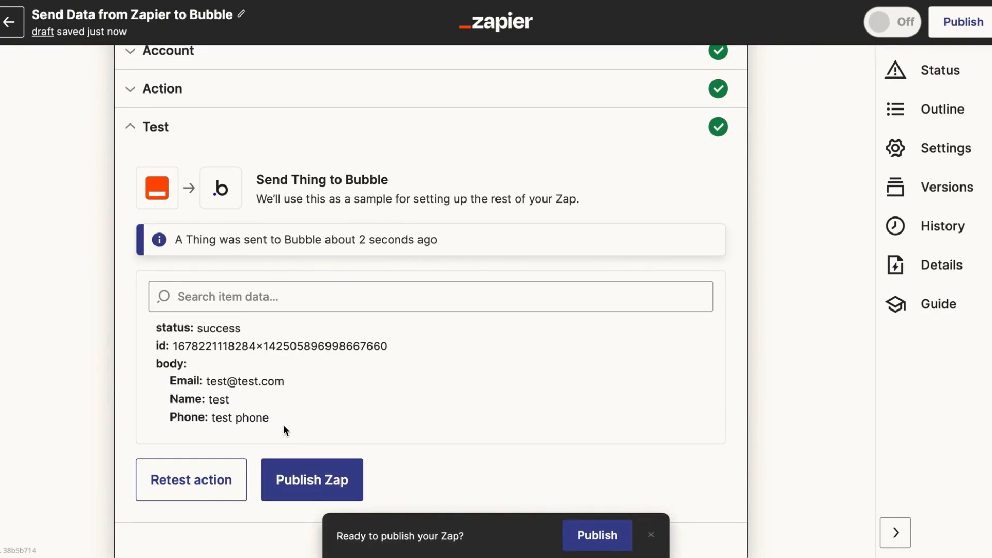
Publish the zap and turn it on
{"action": "scroll", "coordinate": [283, 425], "scroll_direction": "down", "scroll_amount": 1}
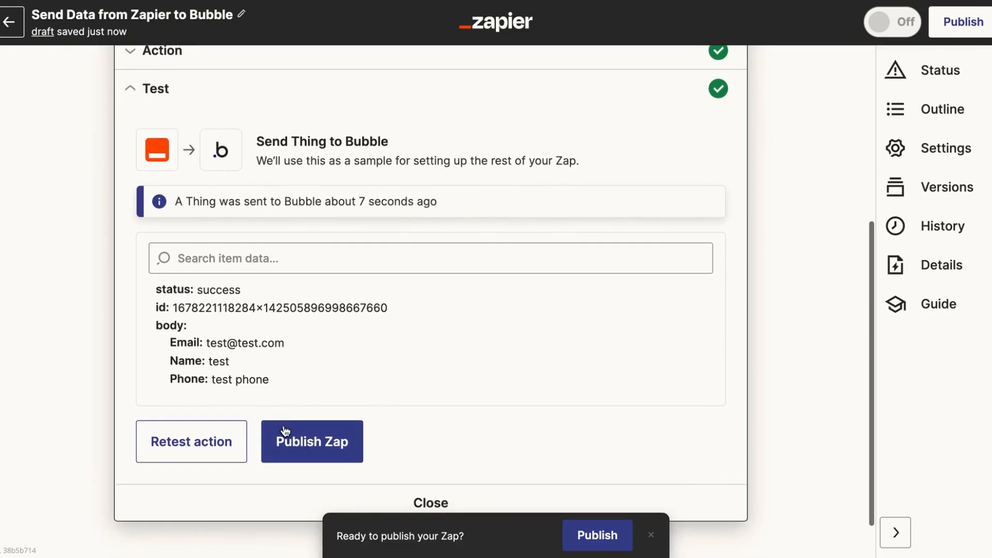
{"action": "left_click", "coordinate": [305, 459]}
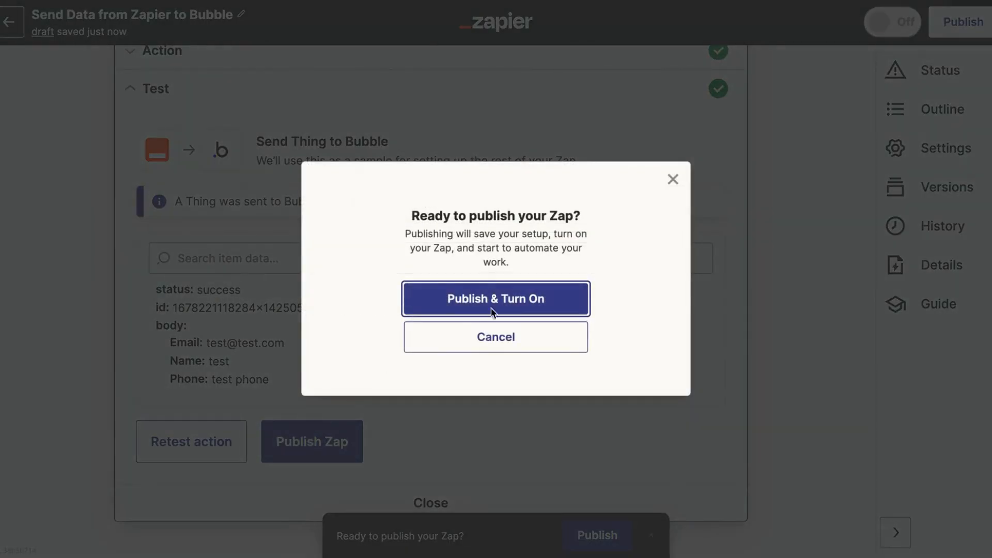
{"action": "left_click", "coordinate": [492, 303]}
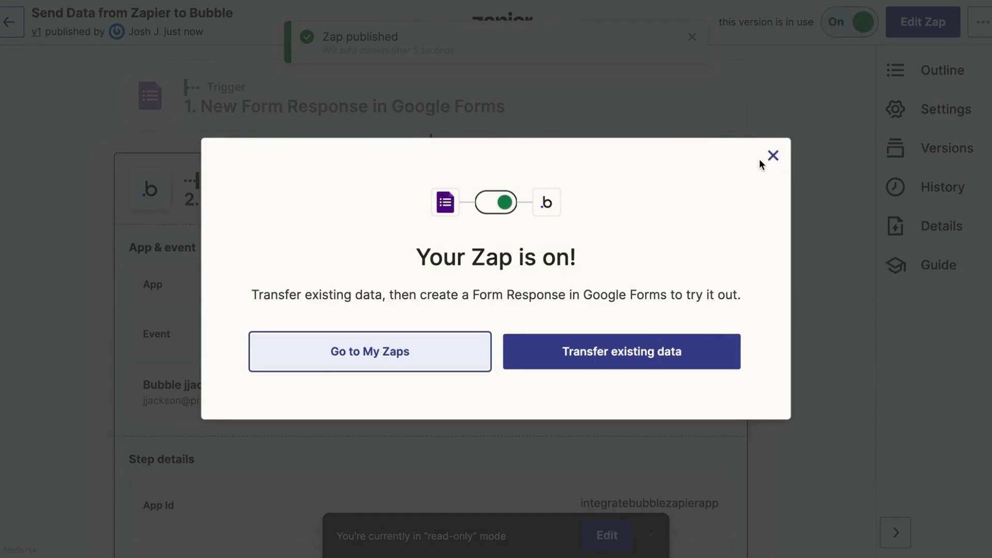
Close the 'Your Zap is on!' notice
{"action": "left_click", "coordinate": [773, 156]}
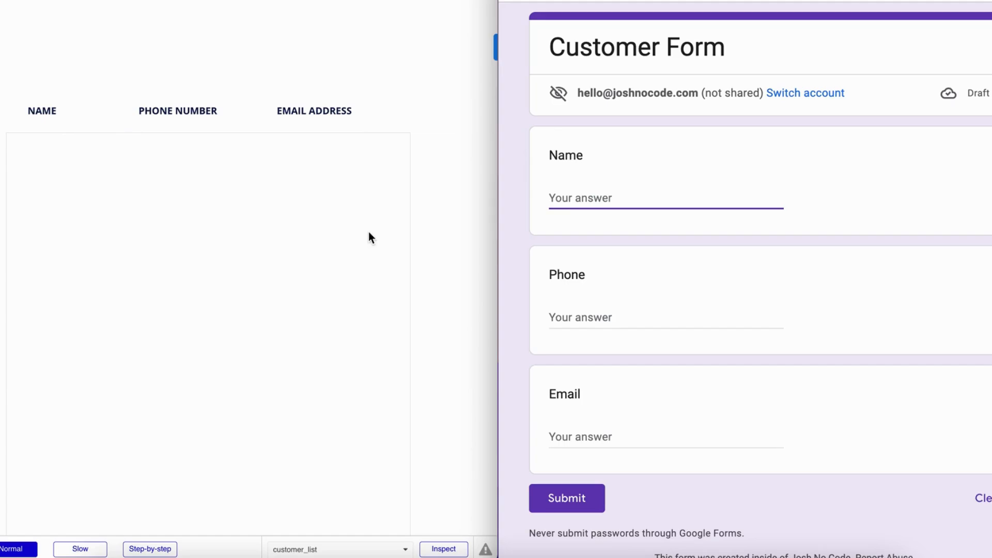
Submit a Customer Form response with 'name 1', 'phone 1' and 'email 1'
{"action": "type", "text": "name 1"}
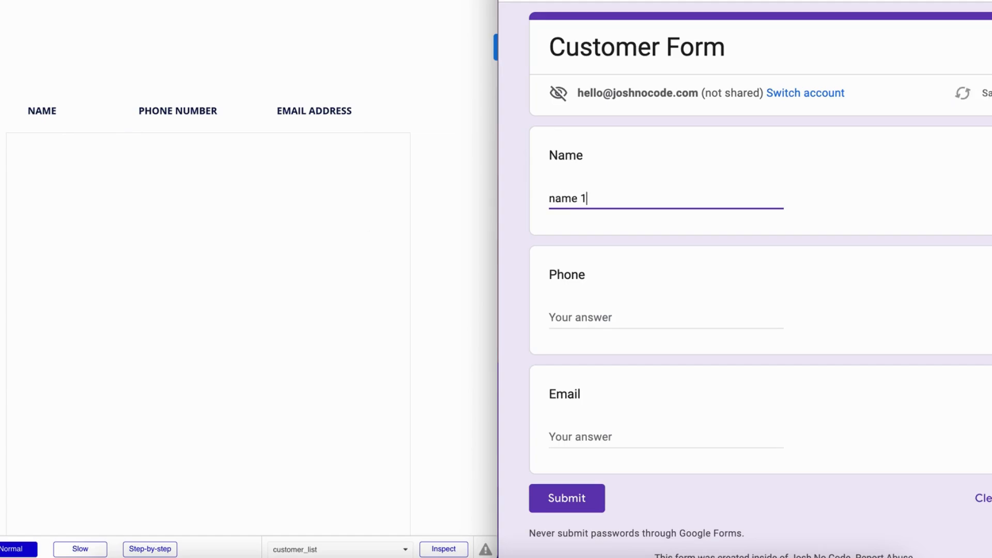
{"action": "key", "text": "Tab"}
{"action": "type", "text": "phone 1"}
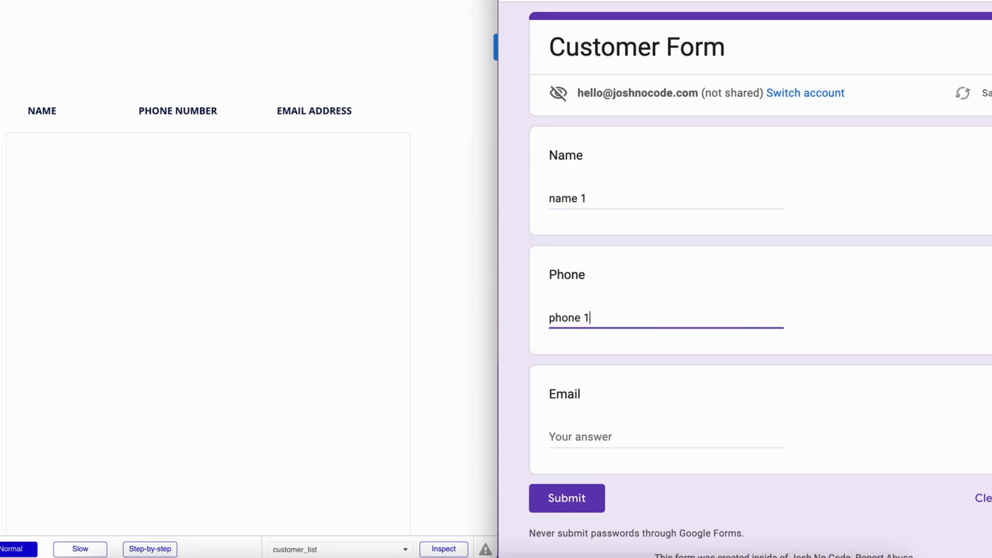
{"action": "key", "text": "Tab"}
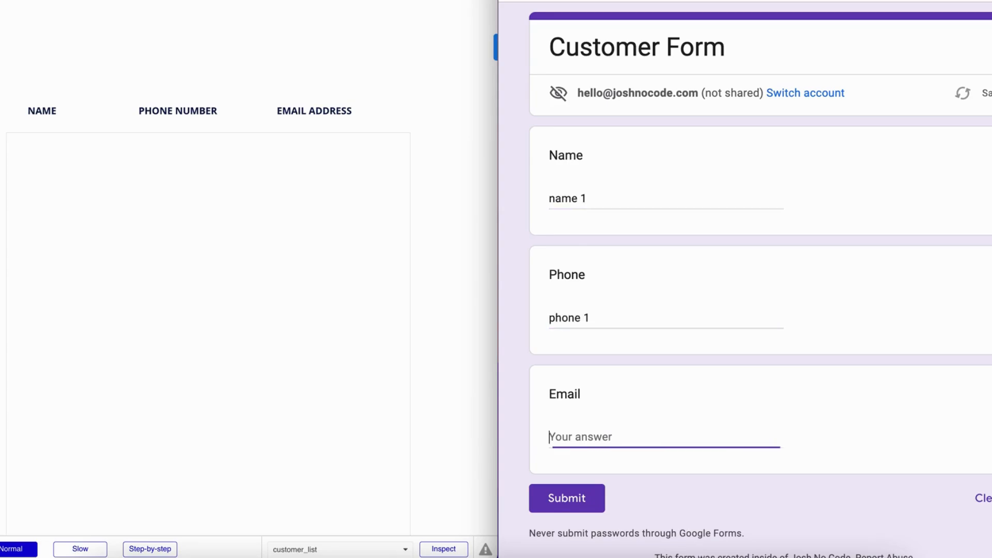
{"action": "type", "text": "email 1"}
{"action": "left_click", "coordinate": [551, 506]}
Submit a second response with 'name 2', 'phone 2' and 'email 2'
{"action": "left_click", "coordinate": [594, 130]}
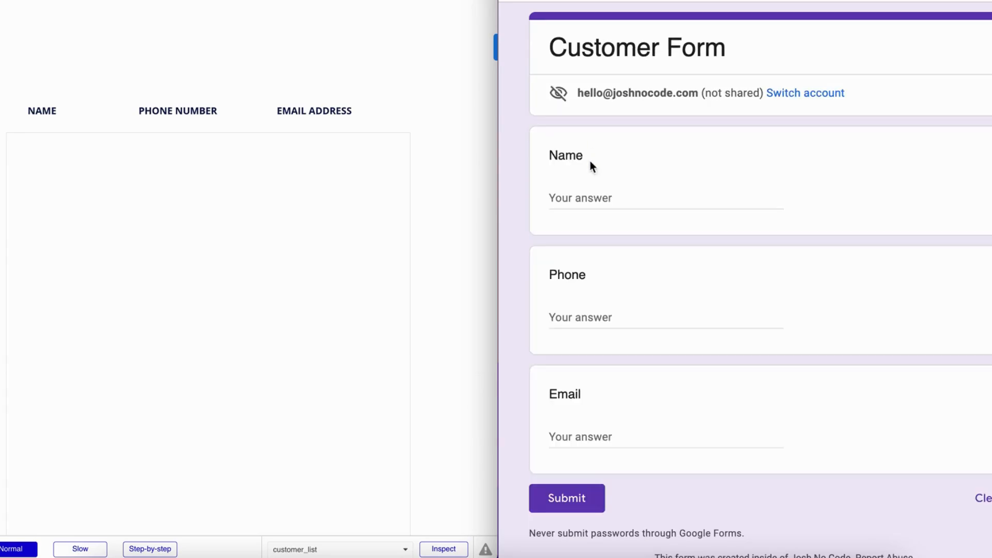
{"action": "left_click", "coordinate": [593, 193]}
{"action": "type", "text": "name "}
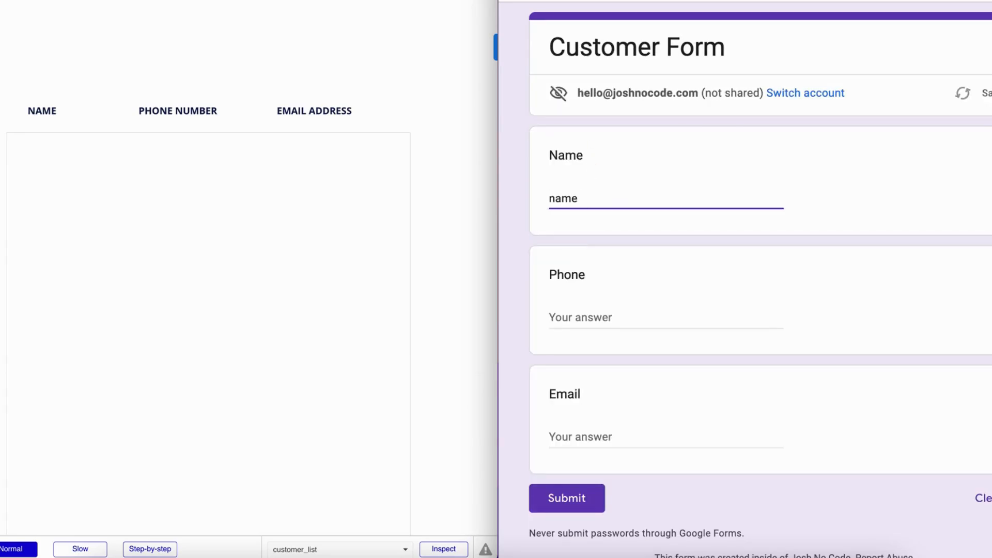
{"action": "type", "text": "2"}
{"action": "key", "text": "Tab"}
{"action": "type", "text": "phone"}
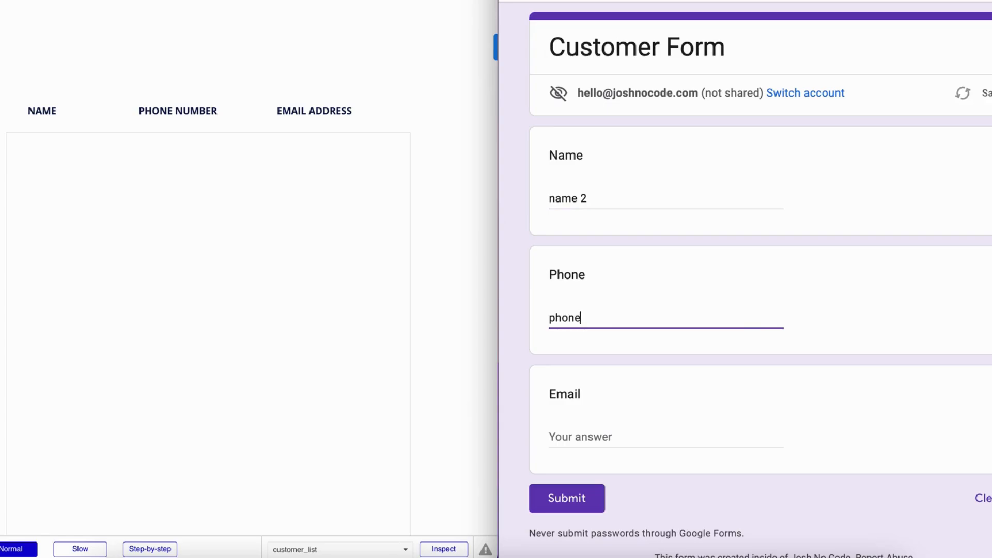
{"action": "type", "text": " 2"}
{"action": "key", "text": "Tab"}
{"action": "type", "text": "email "}
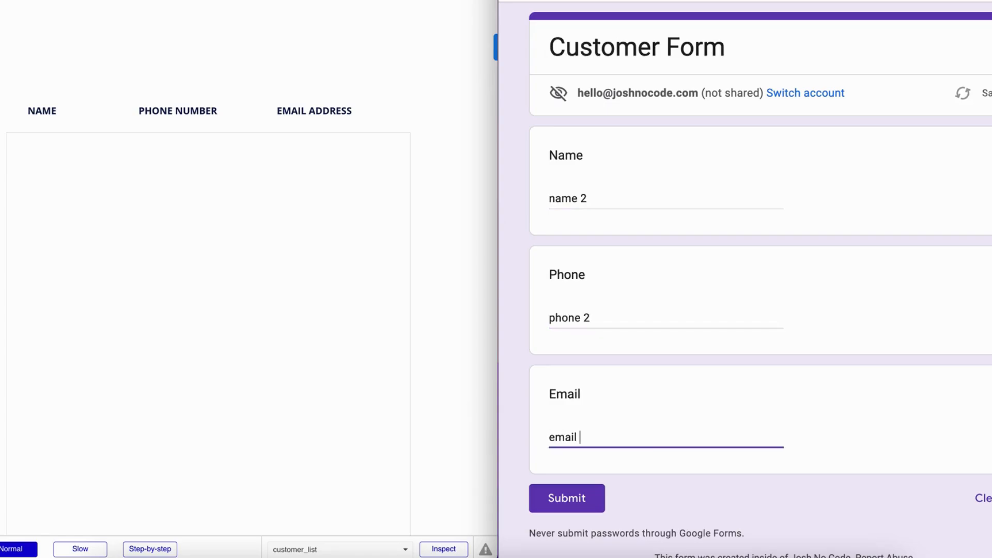
{"action": "type", "text": "2"}
{"action": "left_click", "coordinate": [582, 485]}
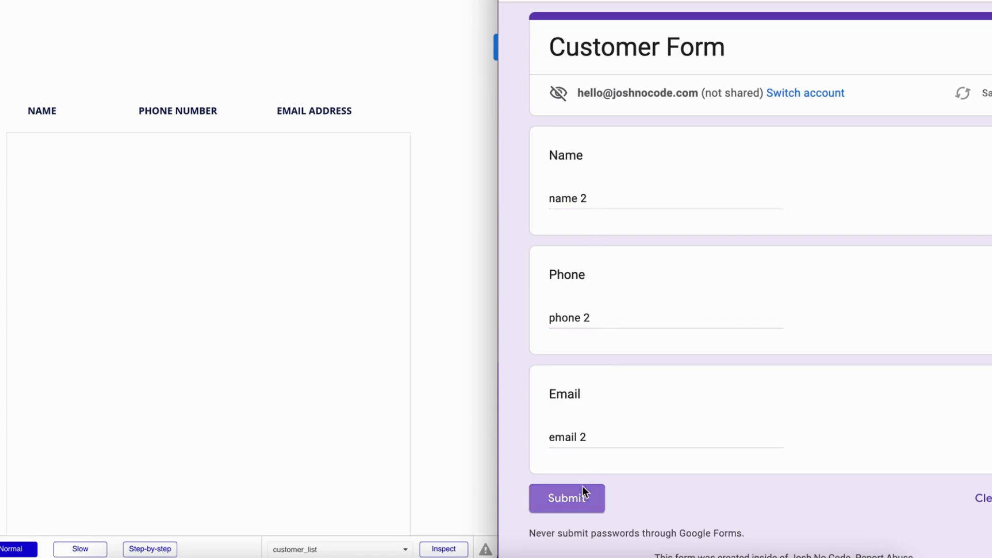
Submit a third response with 'name 3', 'phone 3' and 'email 3'
{"action": "left_click", "coordinate": [616, 131]}
{"action": "left_click", "coordinate": [614, 196]}
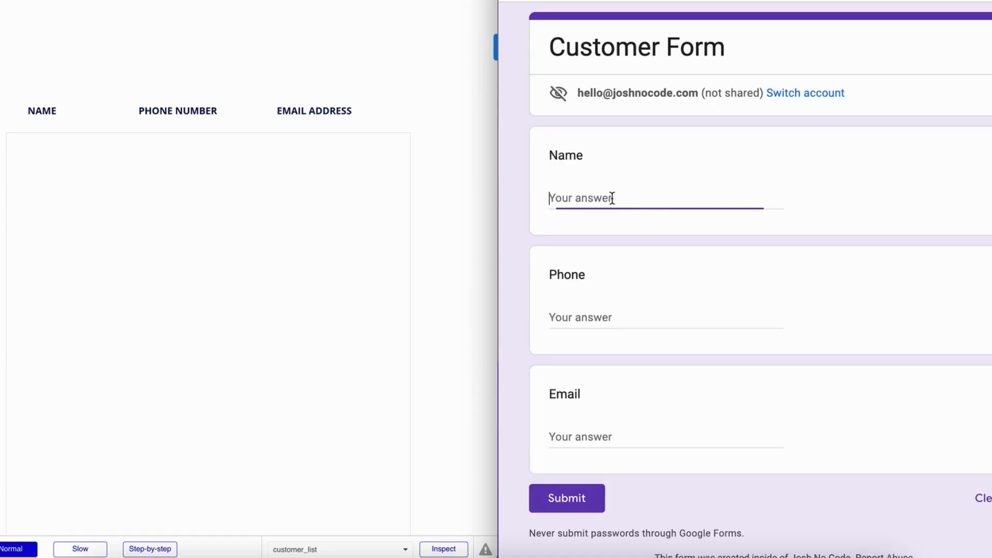
{"action": "type", "text": "name 3"}
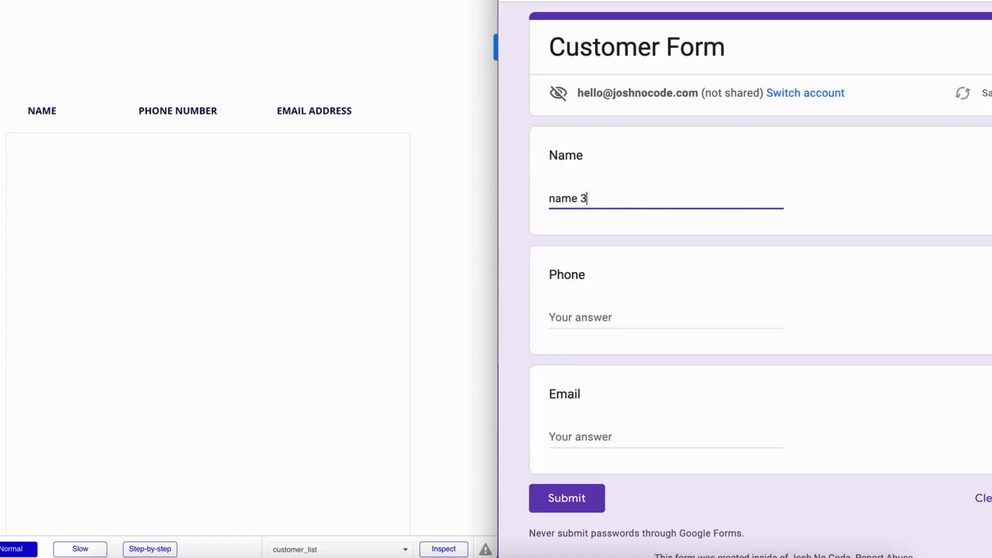
{"action": "key", "text": "Tab"}
{"action": "type", "text": "phone"}
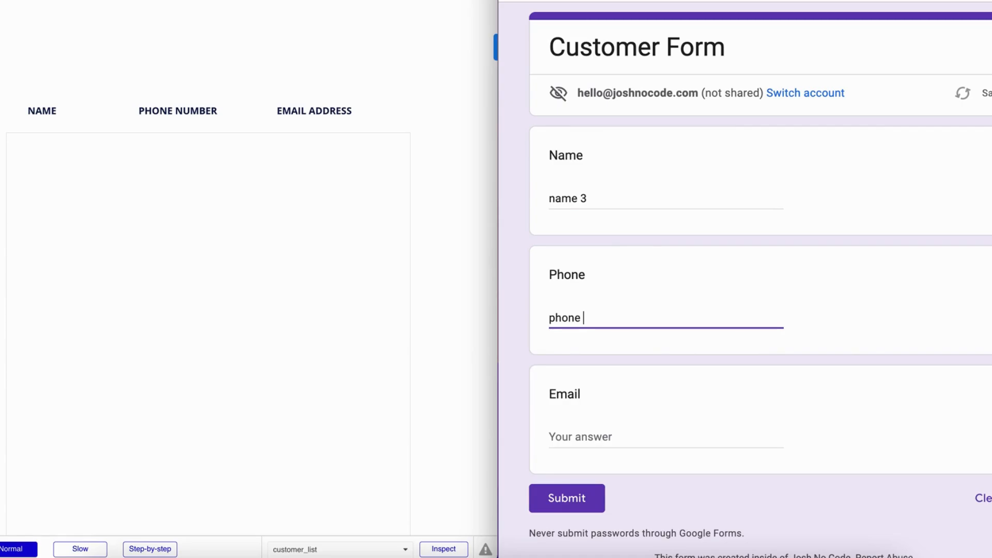
{"action": "type", "text": " 3"}
{"action": "left_click", "coordinate": [602, 434]}
{"action": "type", "text": "email"}
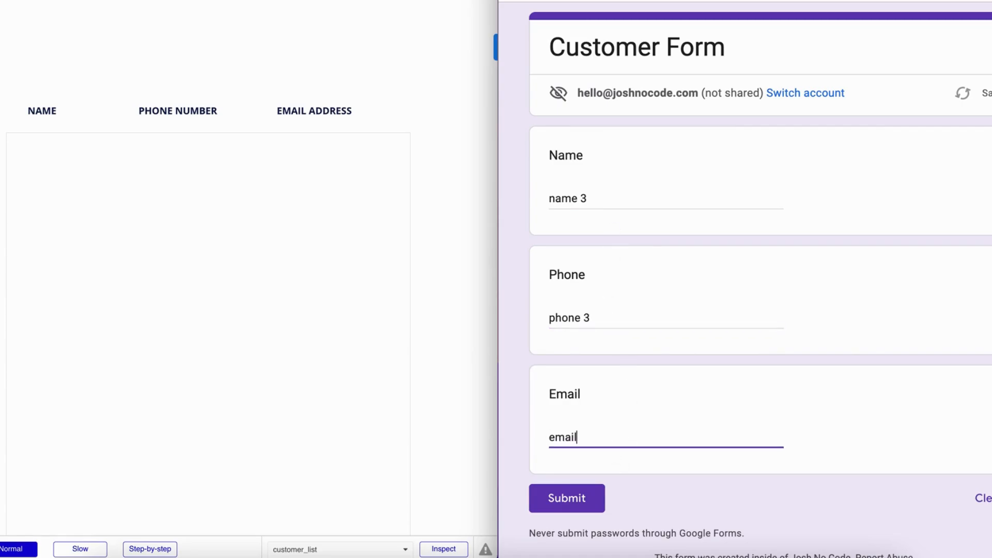
{"action": "type", "text": " 3"}
{"action": "left_click", "coordinate": [567, 498]}
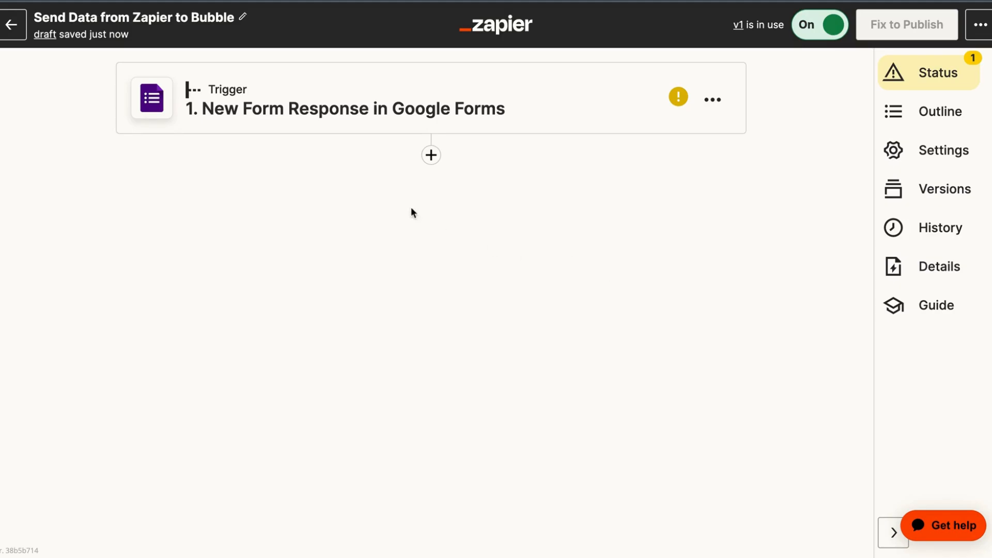
Add a Bubble Modify Thing action after the Google Forms trigger
{"action": "left_click", "coordinate": [431, 156]}
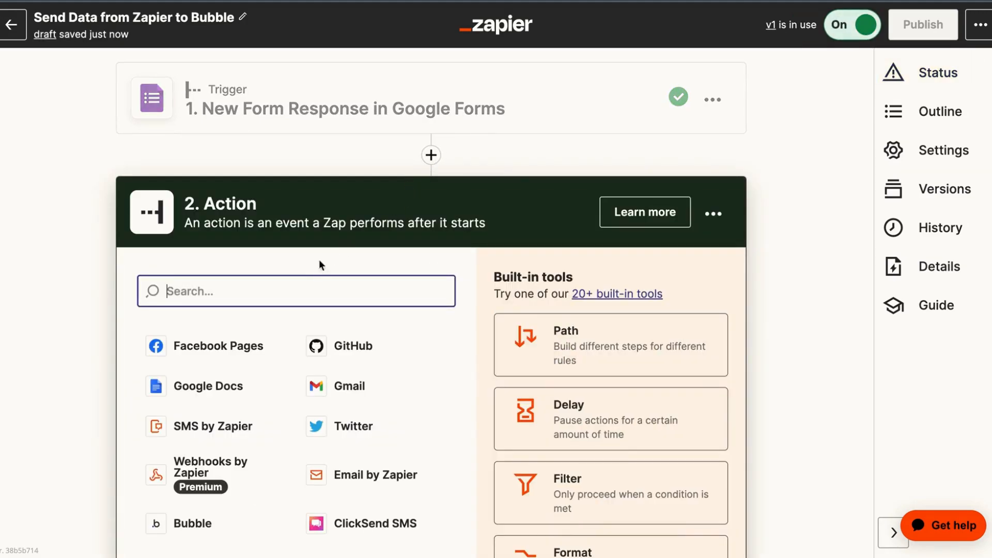
{"action": "type", "text": "bubble"}
{"action": "left_click", "coordinate": [188, 339]}
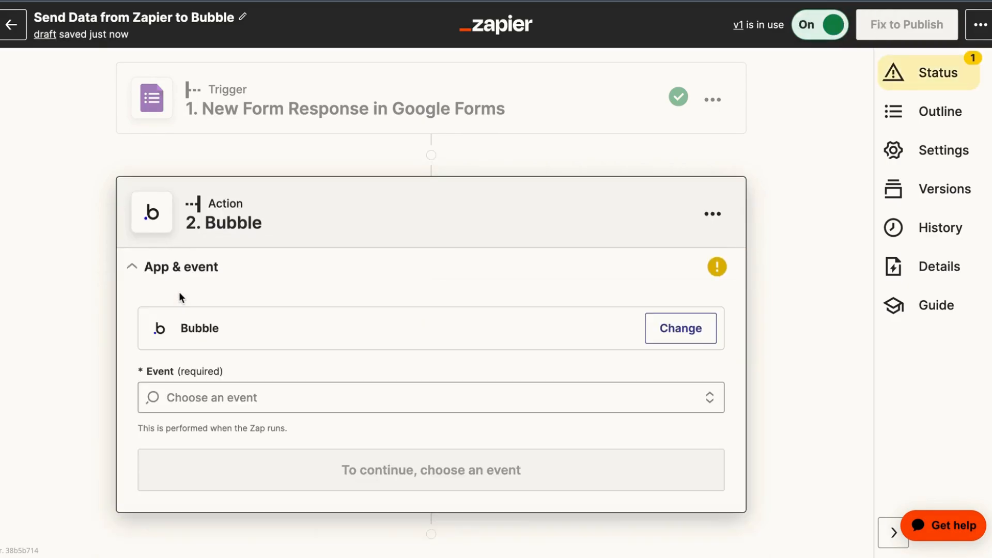
{"action": "left_click", "coordinate": [185, 407]}
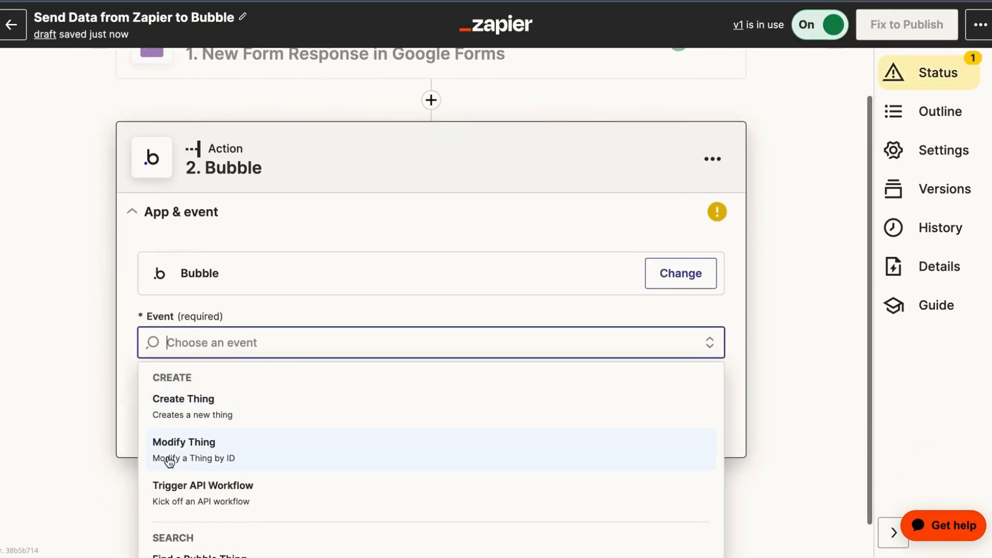
{"action": "left_click", "coordinate": [268, 455]}
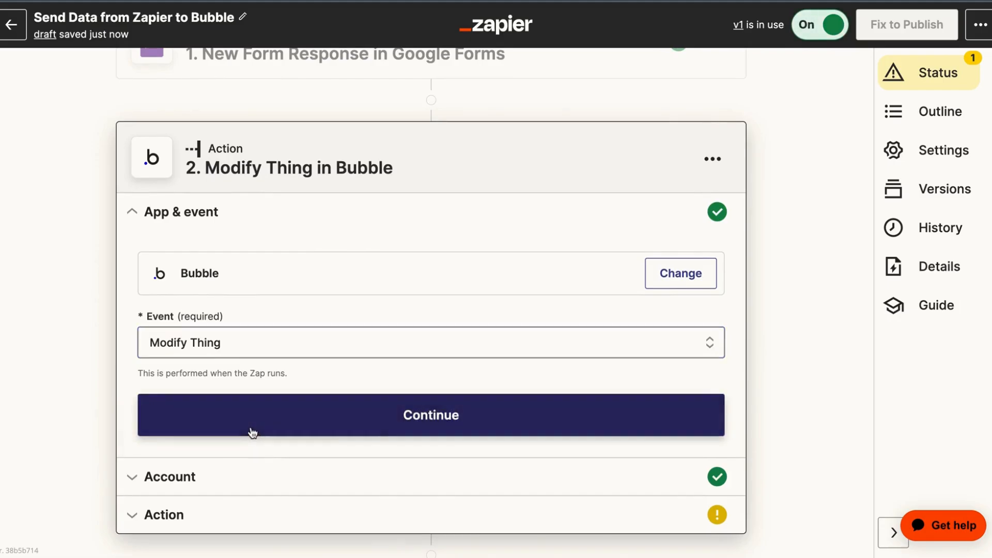
{"action": "left_click", "coordinate": [209, 401]}
{"action": "left_click", "coordinate": [209, 401]}
Target integratebubblezapierapp, Development version, with Customer as the data type
{"action": "left_click", "coordinate": [215, 413]}
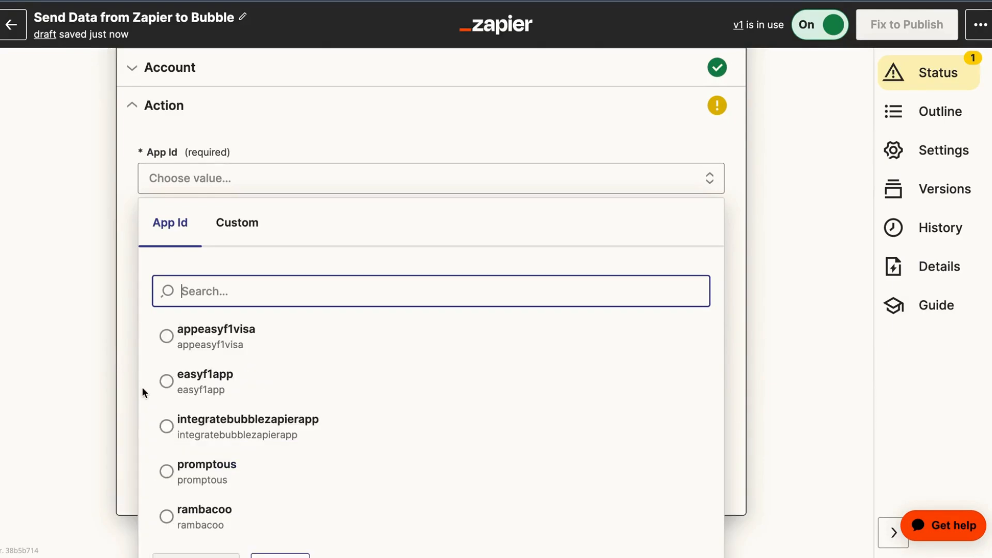
{"action": "scroll", "coordinate": [139, 385], "scroll_direction": "down", "scroll_amount": 1}
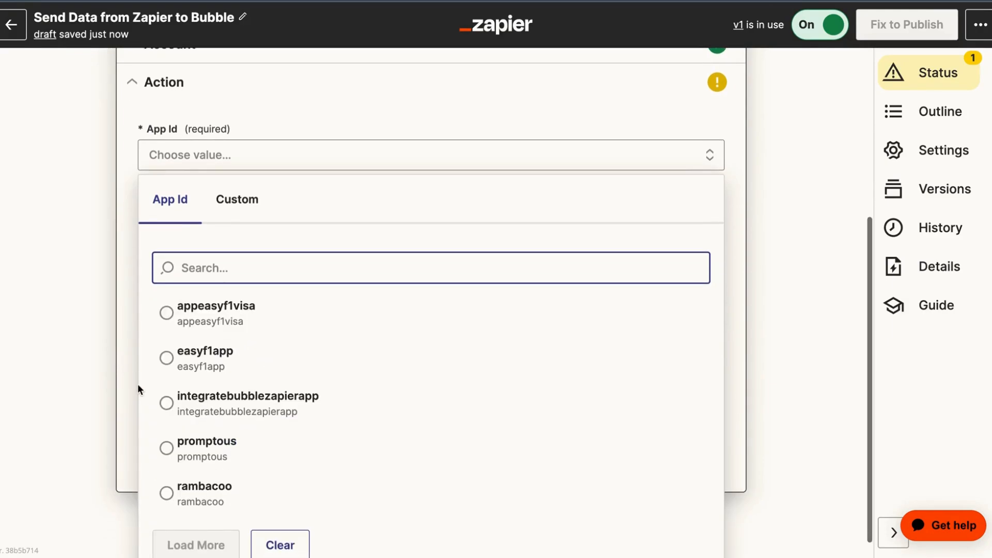
{"action": "left_click", "coordinate": [245, 408]}
{"action": "left_click", "coordinate": [172, 227]}
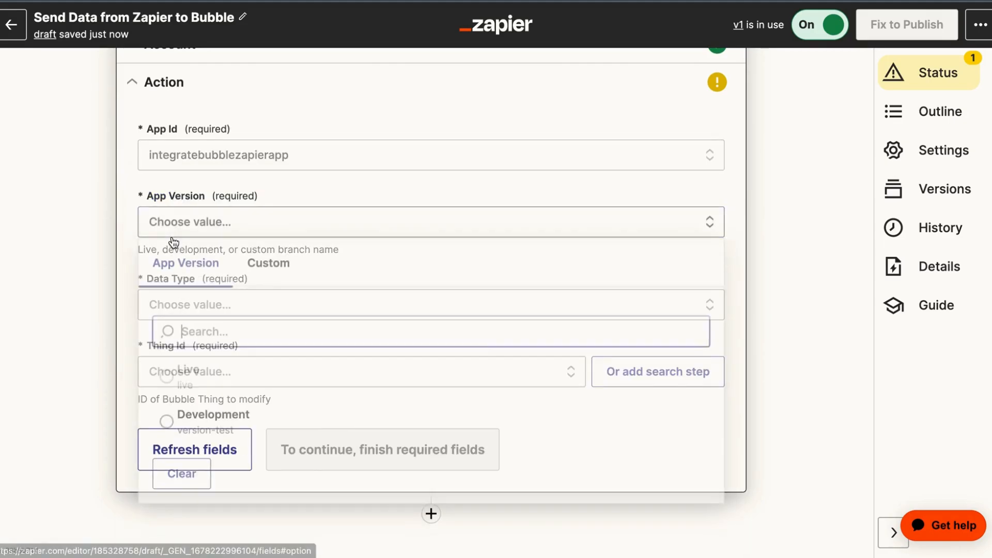
{"action": "left_click", "coordinate": [195, 425]}
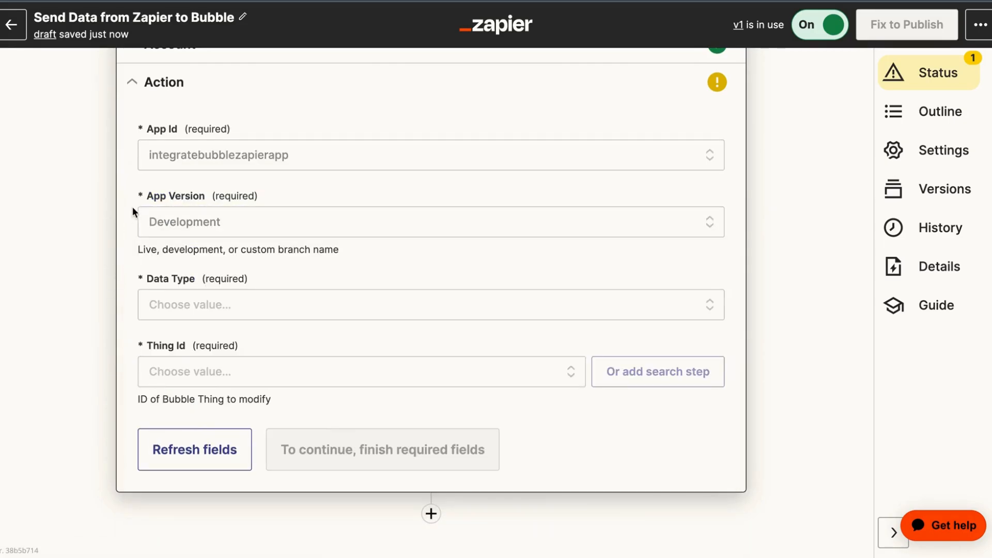
{"action": "left_click", "coordinate": [173, 314]}
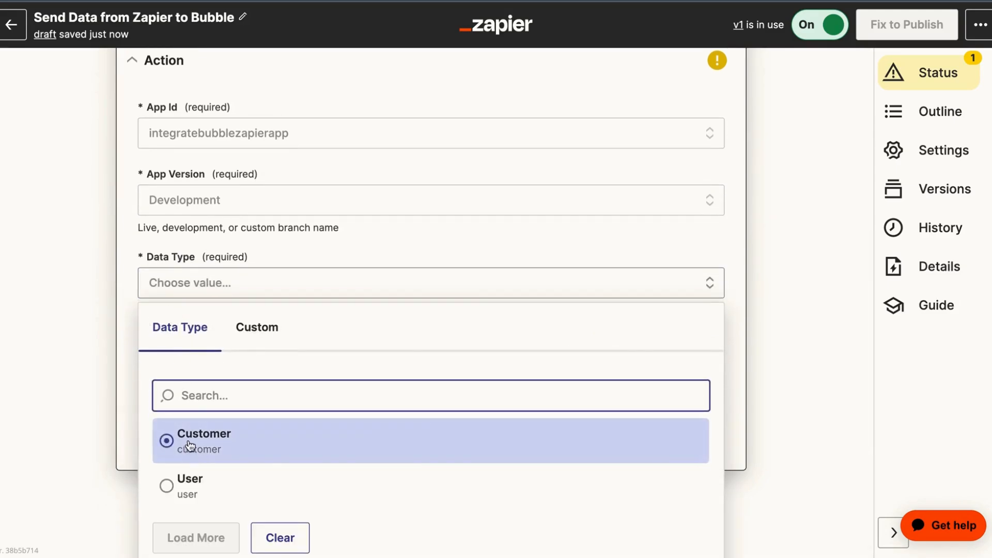
{"action": "left_click", "coordinate": [191, 445]}
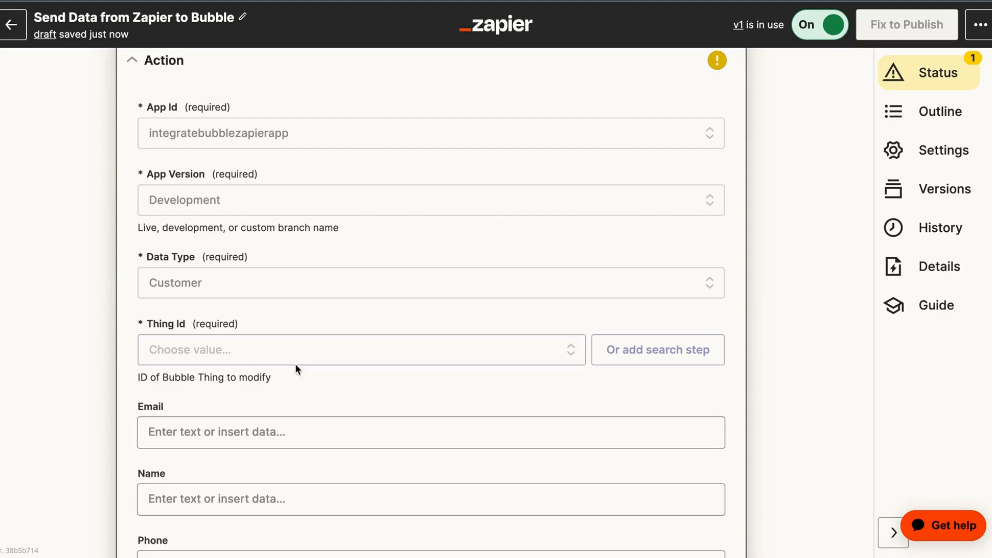
Add a Find a Bubble Thing search step on integratebubblezapierapp, Development, Customer type
{"action": "left_click", "coordinate": [626, 351]}
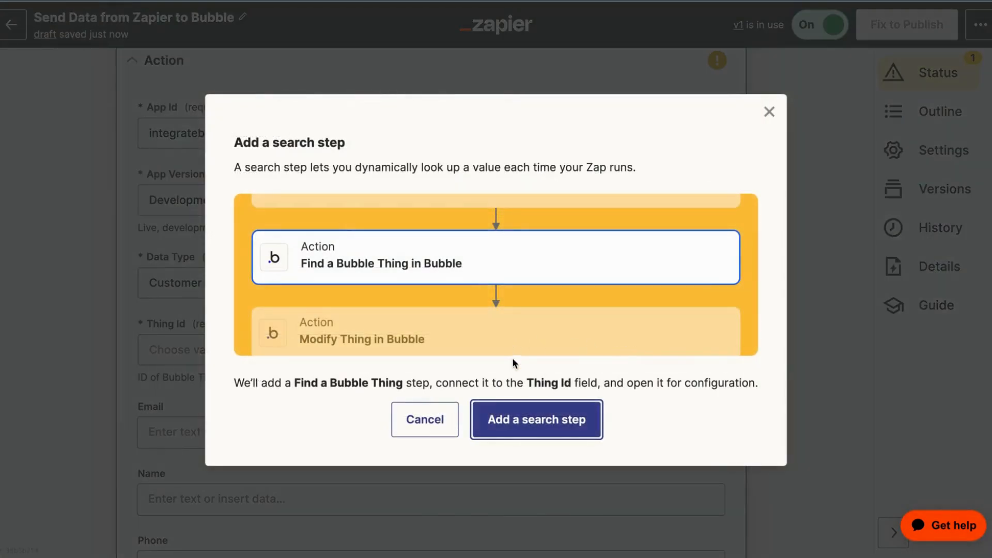
{"action": "left_click", "coordinate": [568, 419]}
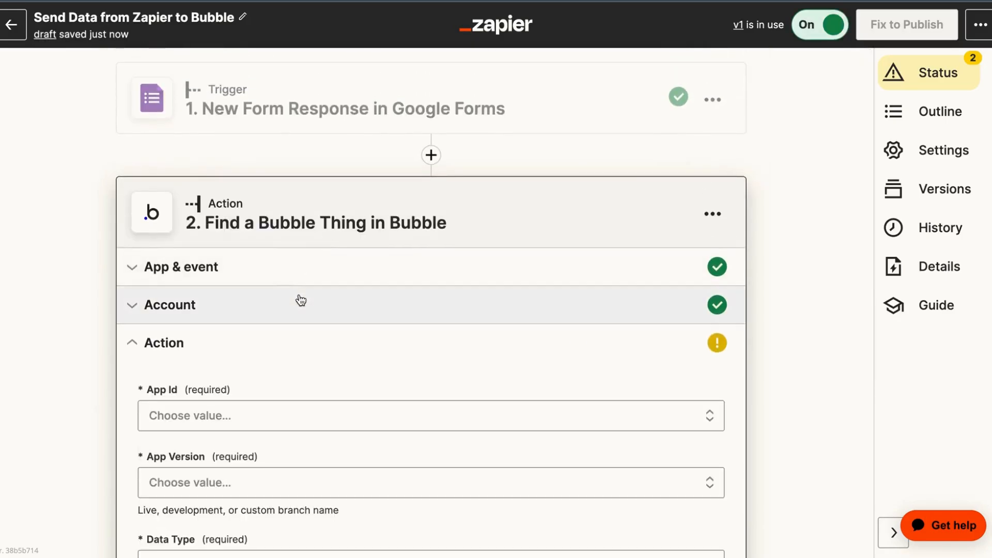
{"action": "scroll", "coordinate": [301, 301], "scroll_direction": "down", "scroll_amount": 2}
{"action": "left_click", "coordinate": [237, 321]}
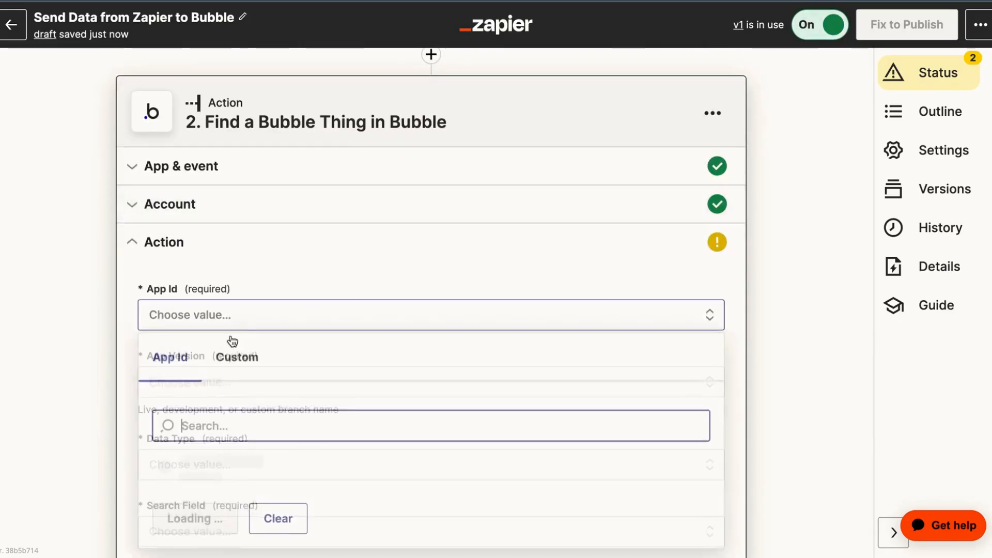
{"action": "scroll", "coordinate": [206, 390], "scroll_direction": "down", "scroll_amount": 1}
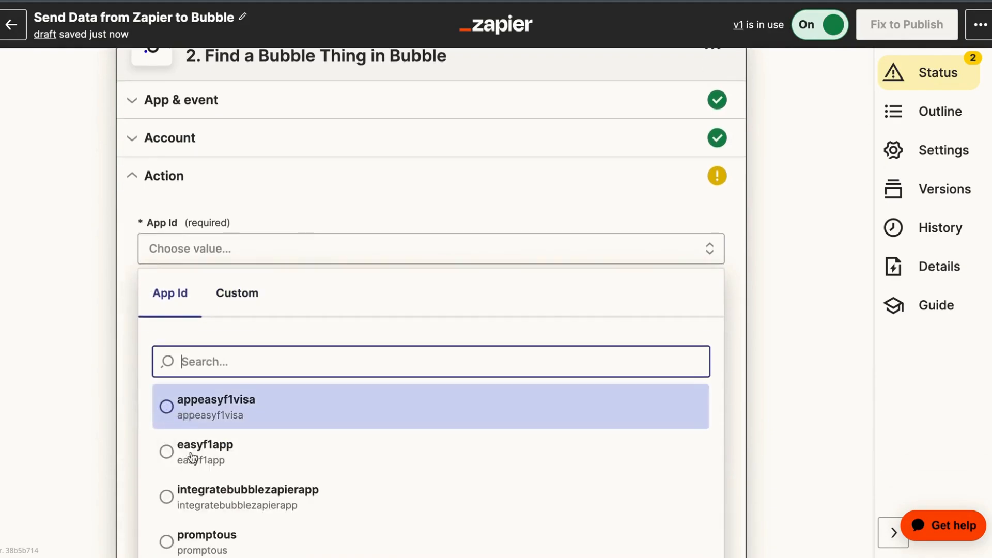
{"action": "scroll", "coordinate": [183, 471], "scroll_direction": "down", "scroll_amount": 1}
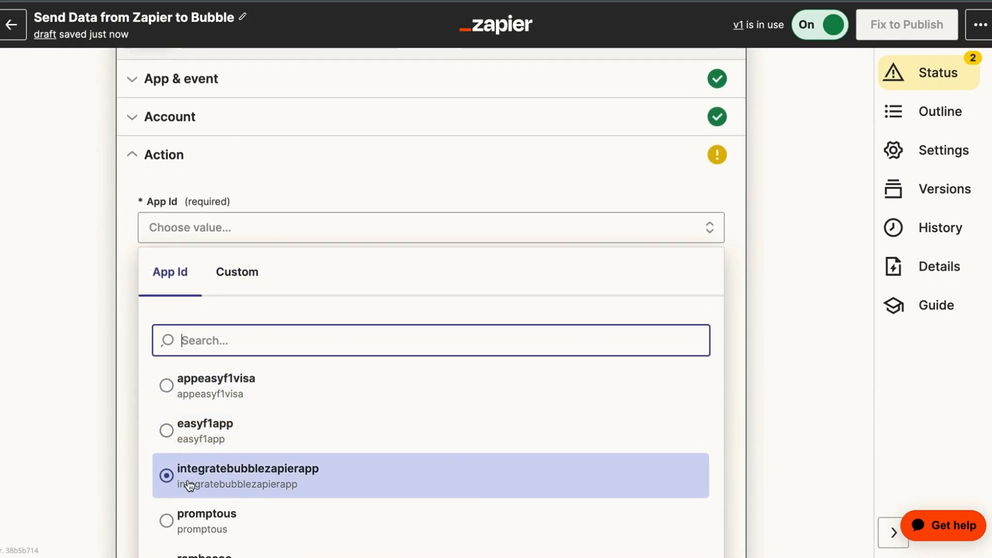
{"action": "left_click", "coordinate": [187, 483]}
{"action": "left_click", "coordinate": [165, 306]}
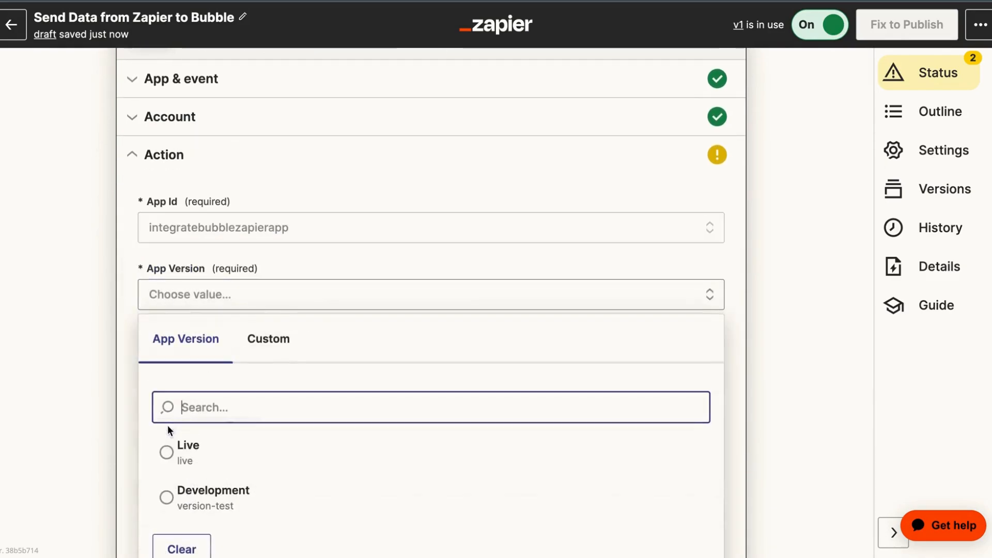
{"action": "left_click", "coordinate": [189, 497]}
{"action": "scroll", "coordinate": [178, 389], "scroll_direction": "down", "scroll_amount": 2}
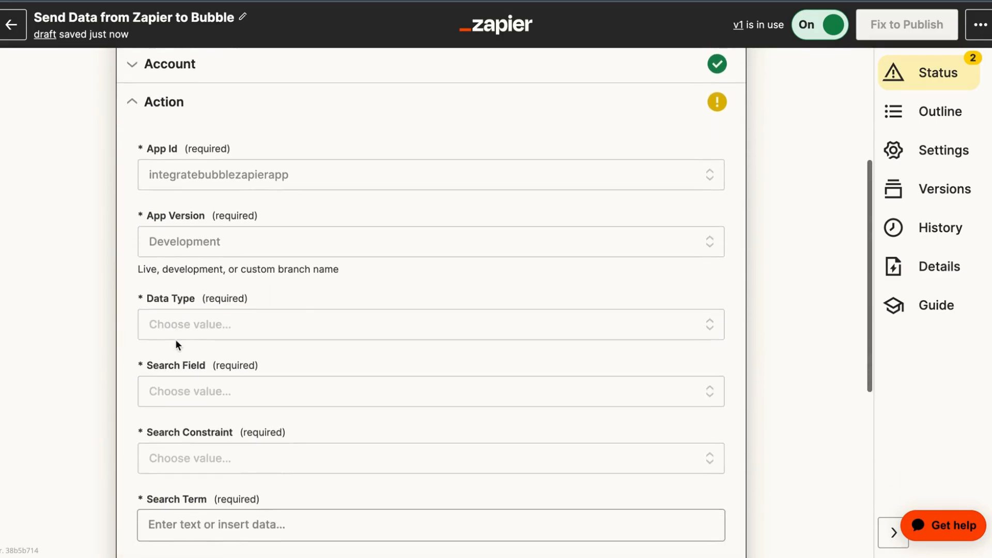
{"action": "left_click", "coordinate": [176, 331]}
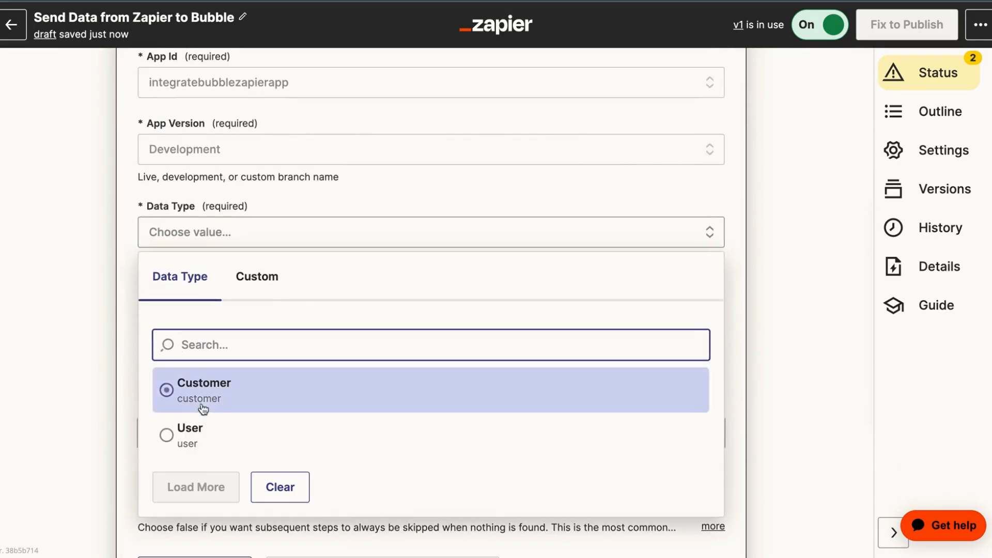
{"action": "left_click", "coordinate": [199, 405]}
Search Customers whose Email field Equals the form response's Email answer
{"action": "left_click", "coordinate": [169, 308]}
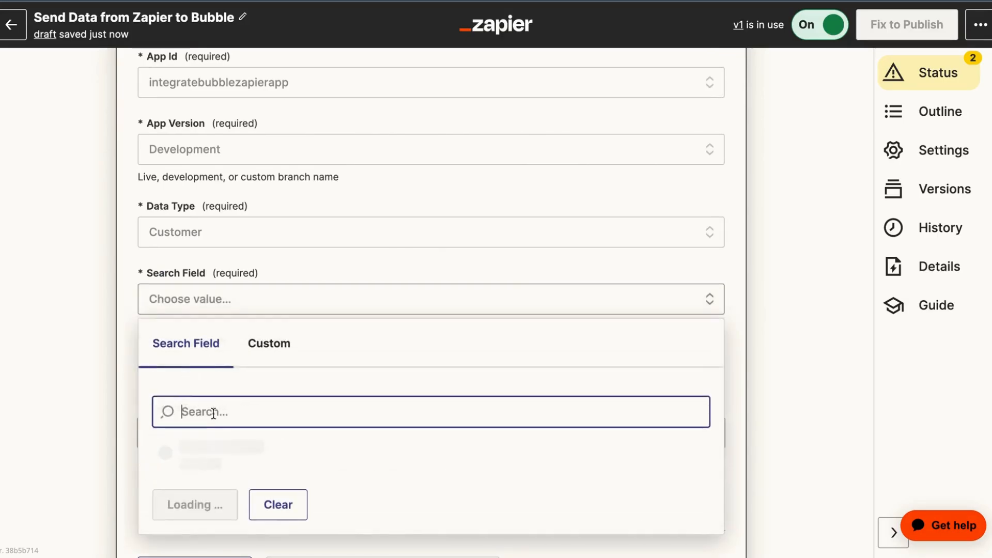
{"action": "scroll", "coordinate": [184, 414], "scroll_direction": "down", "scroll_amount": 2}
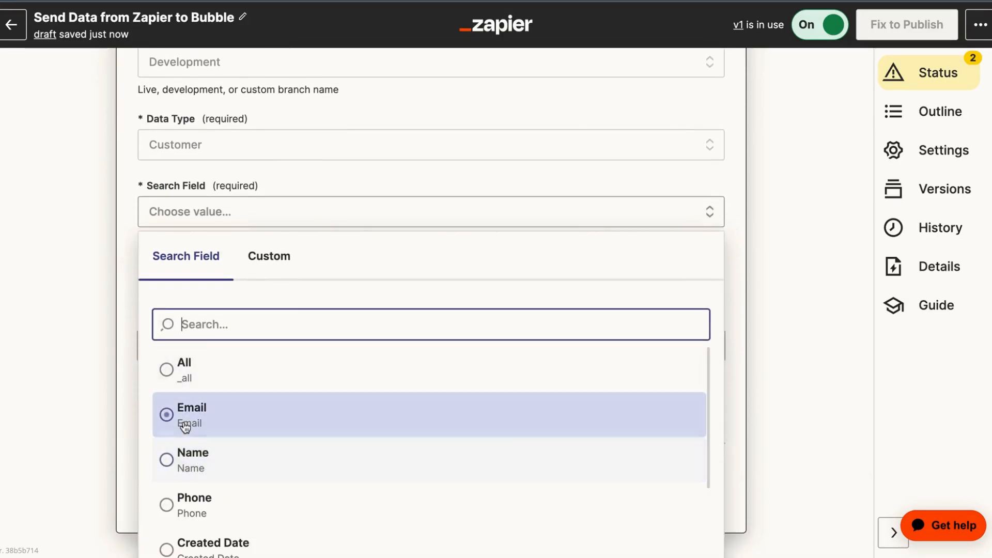
{"action": "left_click", "coordinate": [189, 426]}
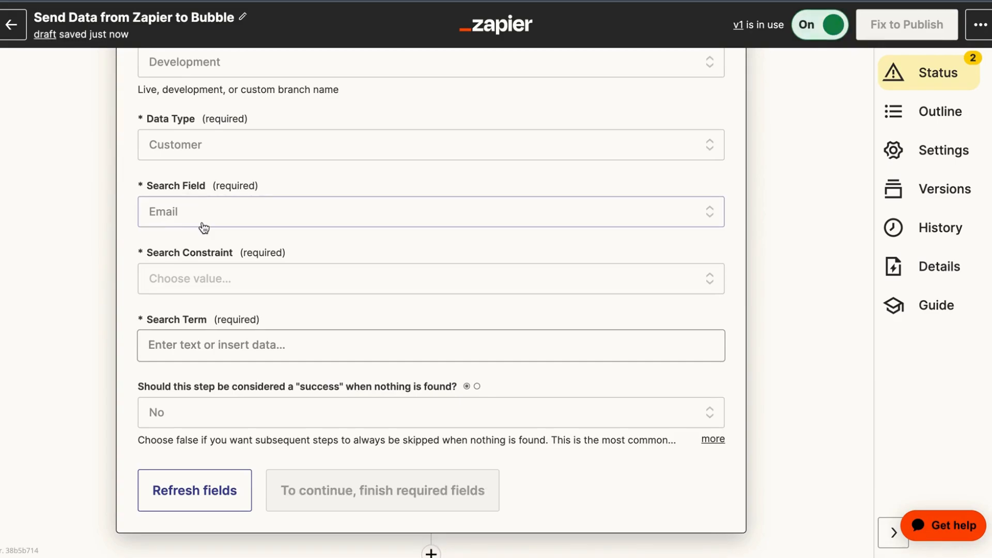
{"action": "left_click", "coordinate": [165, 288]}
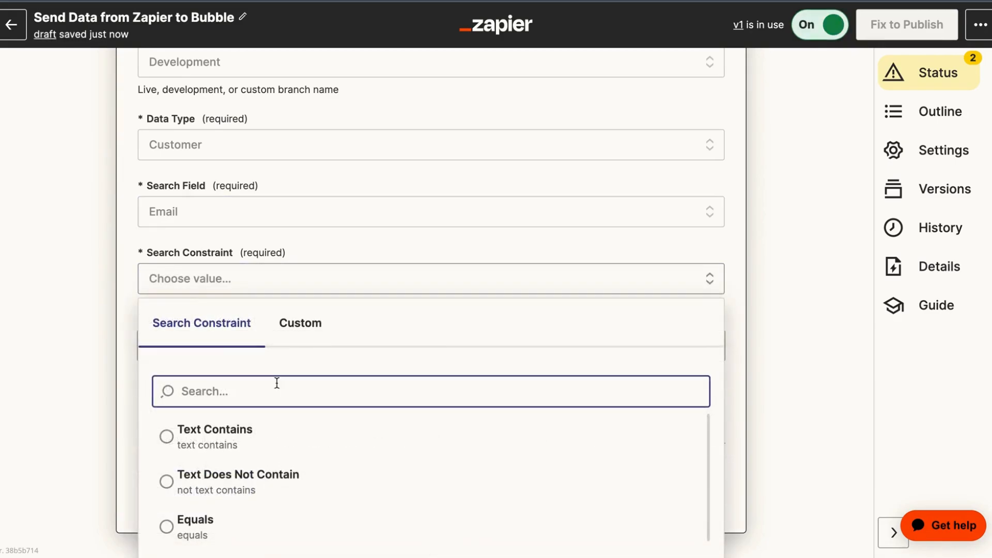
{"action": "scroll", "coordinate": [277, 382], "scroll_direction": "down", "scroll_amount": 1}
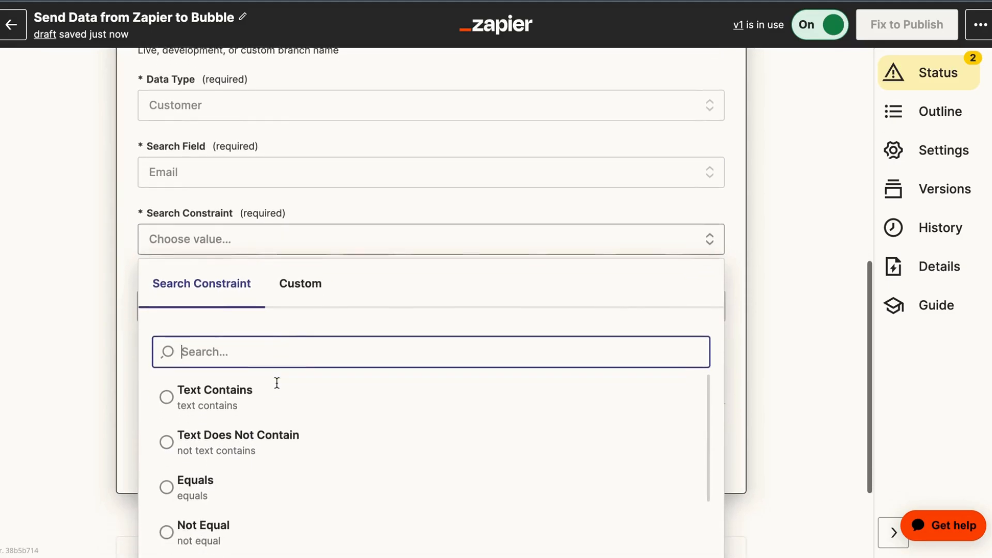
{"action": "left_click", "coordinate": [237, 479]}
{"action": "left_click", "coordinate": [164, 304]}
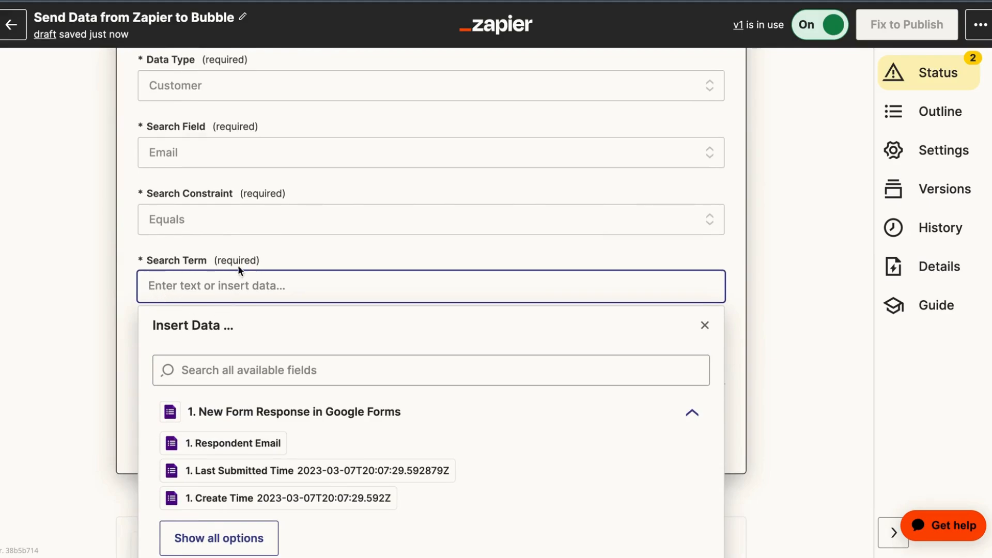
{"action": "scroll", "coordinate": [264, 432], "scroll_direction": "down", "scroll_amount": 2}
{"action": "left_click", "coordinate": [244, 490]}
{"action": "scroll", "coordinate": [244, 473], "scroll_direction": "down", "scroll_amount": 2}
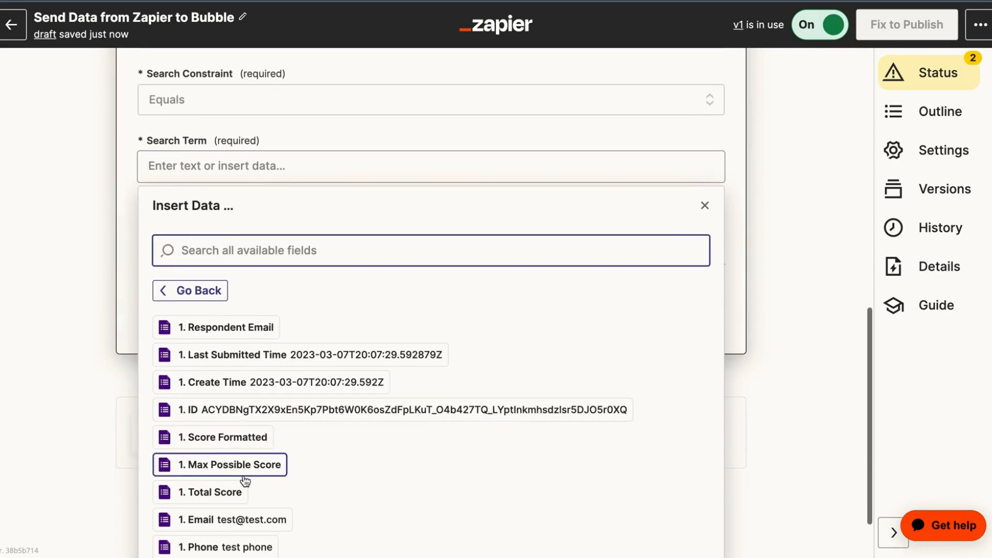
{"action": "scroll", "coordinate": [200, 423], "scroll_direction": "down", "scroll_amount": 3}
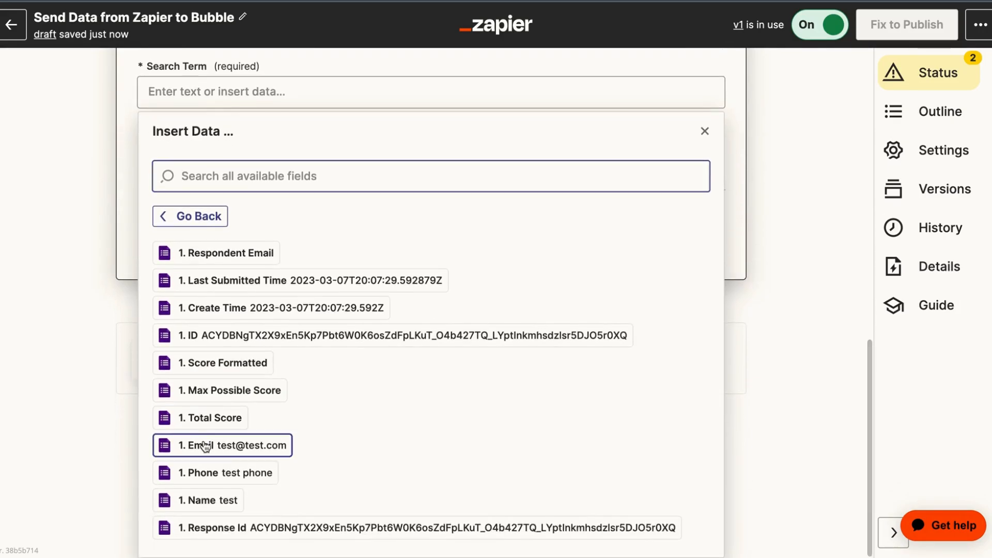
{"action": "left_click", "coordinate": [201, 446]}
{"action": "left_click", "coordinate": [86, 246]}
{"action": "scroll", "coordinate": [119, 241], "scroll_direction": "up", "scroll_amount": 2}
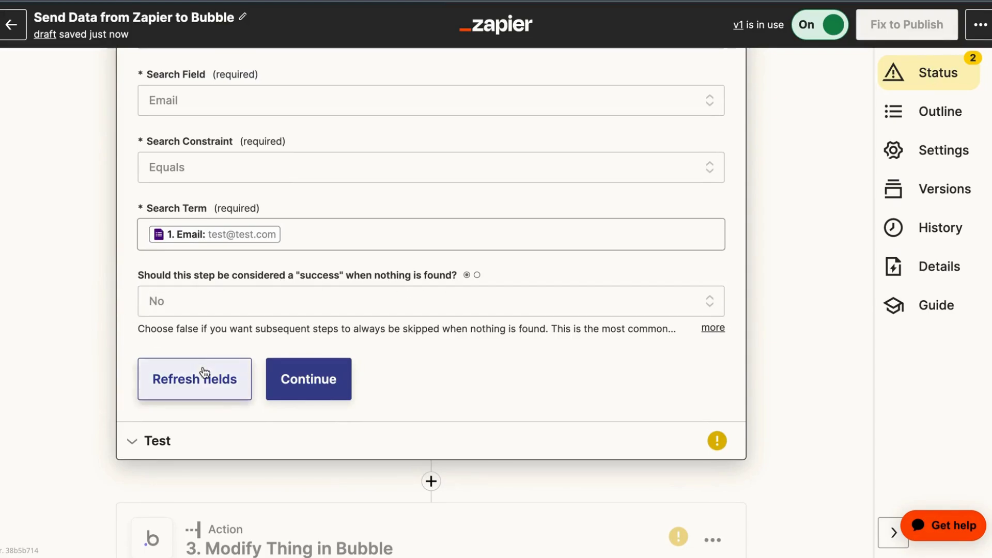
Test the customer lookup and confirm Bubble returns the sample Customer record
{"action": "left_click", "coordinate": [308, 388]}
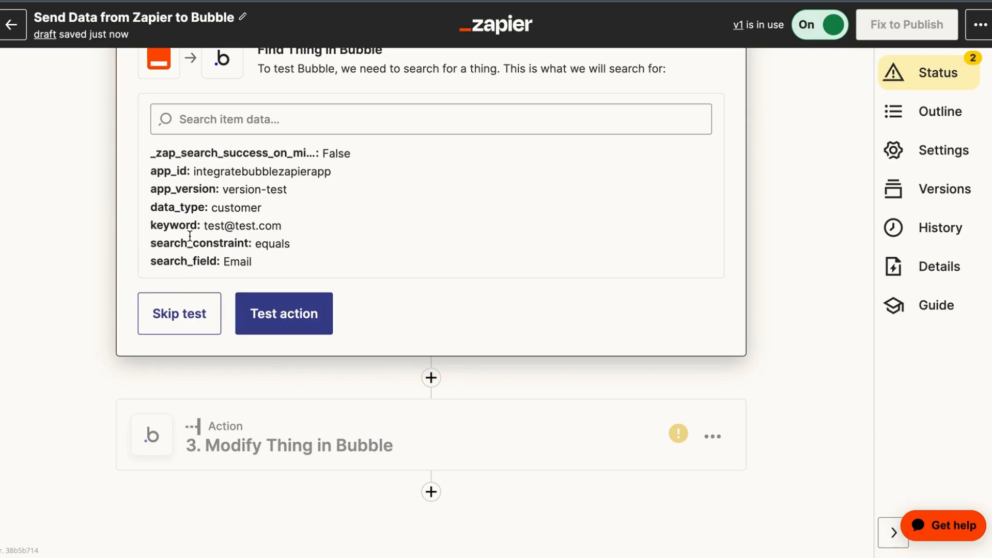
{"action": "left_click", "coordinate": [282, 312]}
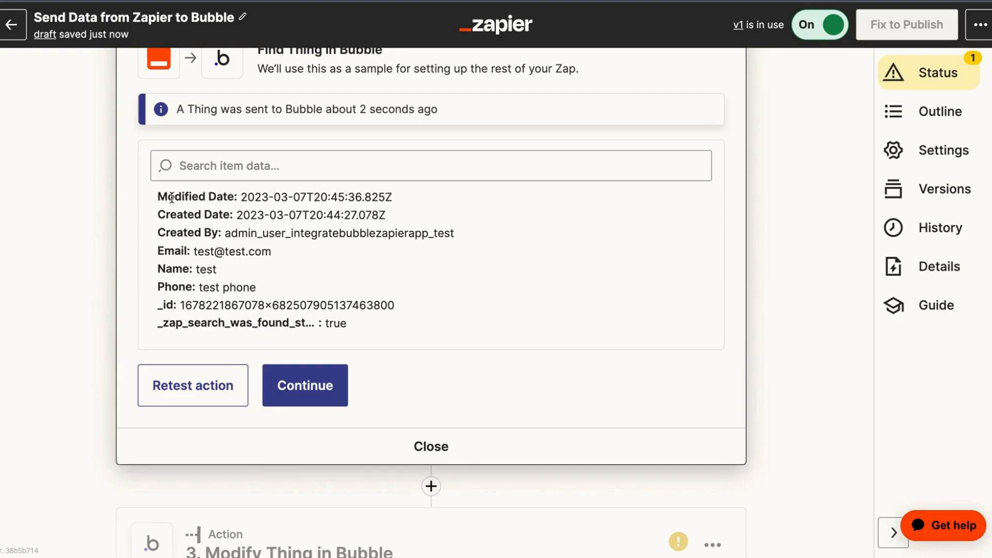
{"action": "scroll", "coordinate": [171, 197], "scroll_direction": "up", "scroll_amount": 1}
{"action": "scroll", "coordinate": [171, 196], "scroll_direction": "up", "scroll_amount": 2}
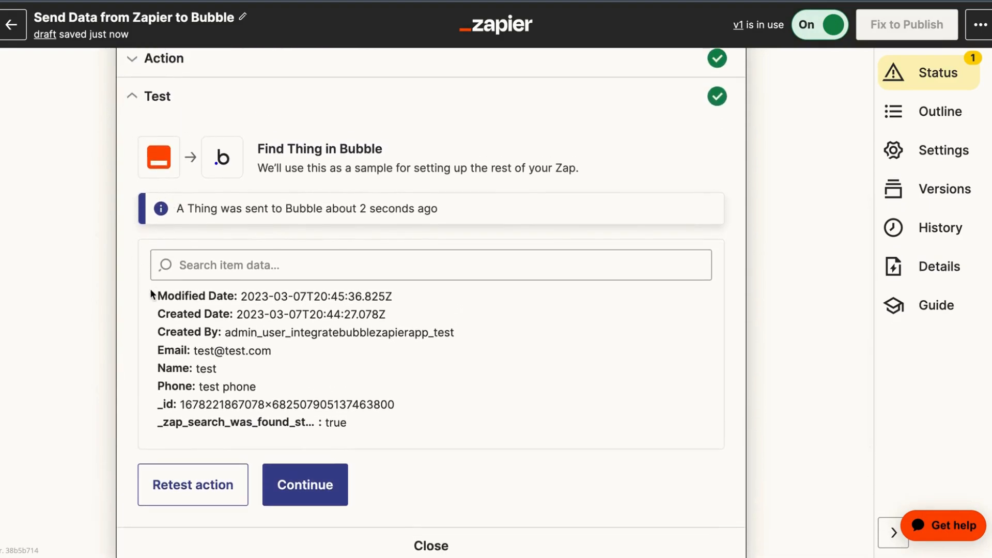
{"action": "scroll", "coordinate": [153, 351], "scroll_direction": "down", "scroll_amount": 1}
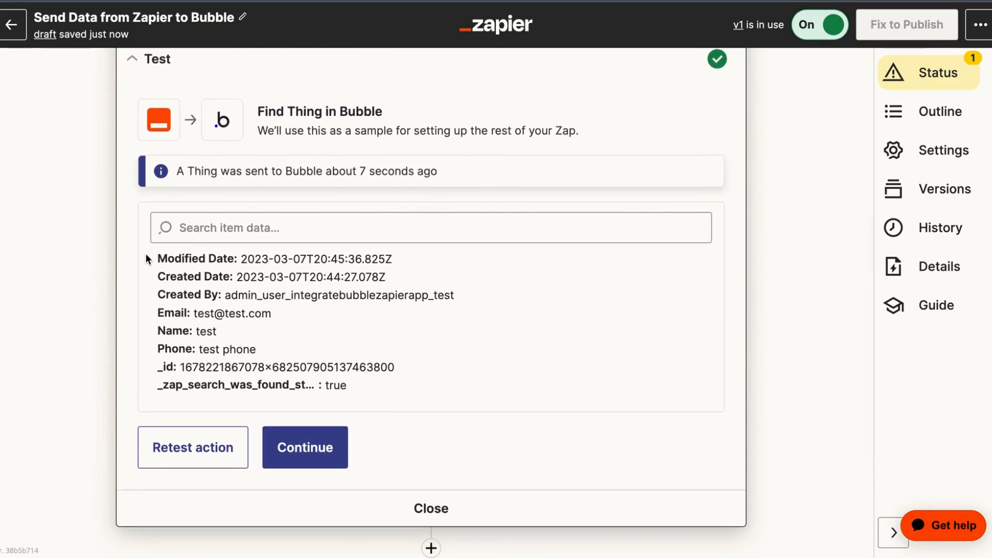
{"action": "scroll", "coordinate": [173, 376], "scroll_direction": "down", "scroll_amount": 3}
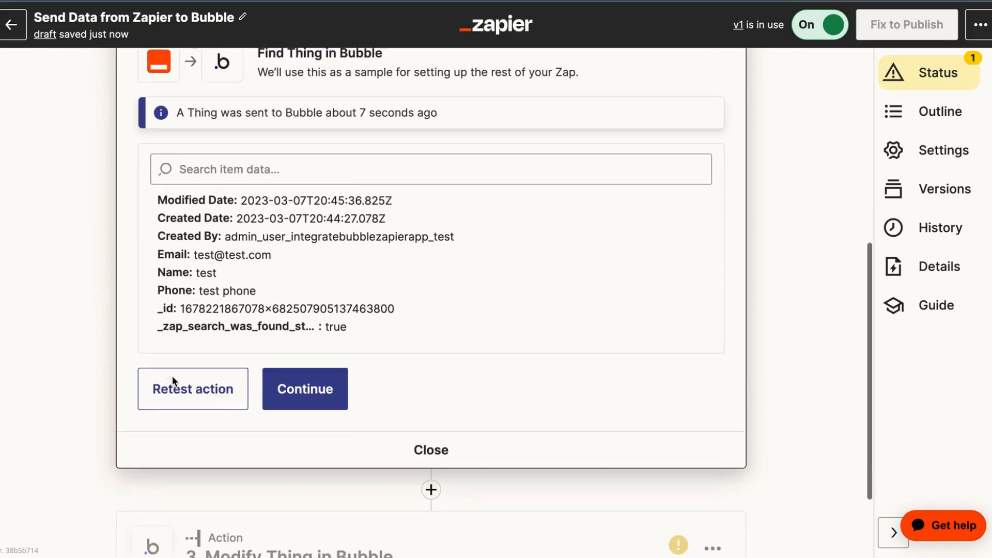
{"action": "left_click", "coordinate": [285, 353]}
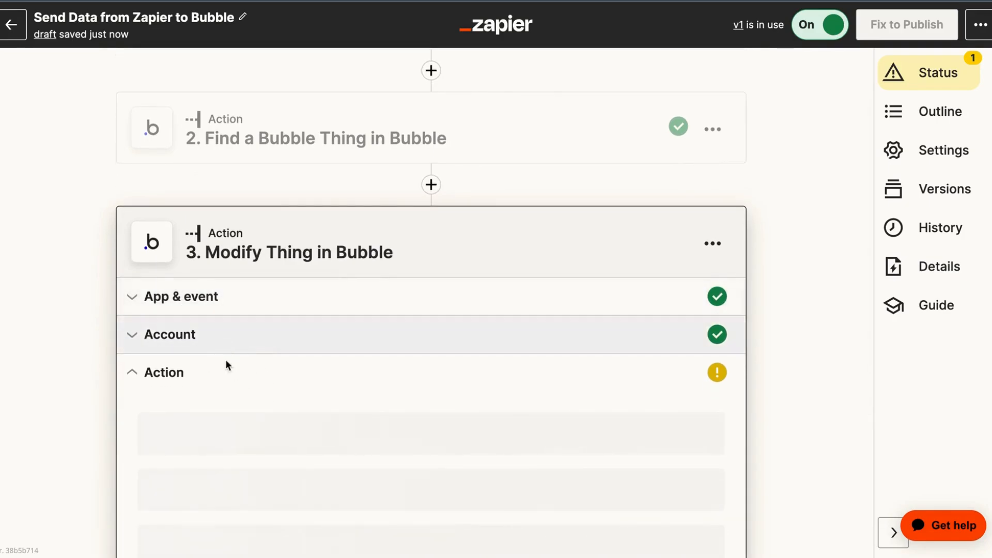
Refresh the Modify Thing step and map the Bubble search result's Id into Thing Id
{"action": "scroll", "coordinate": [217, 364], "scroll_direction": "down", "scroll_amount": 4}
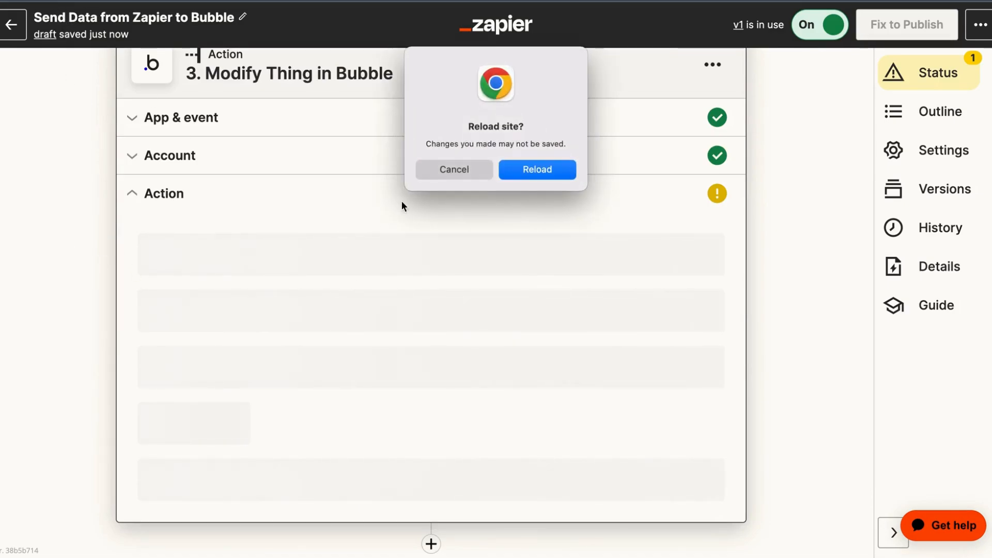
{"action": "left_click", "coordinate": [556, 169]}
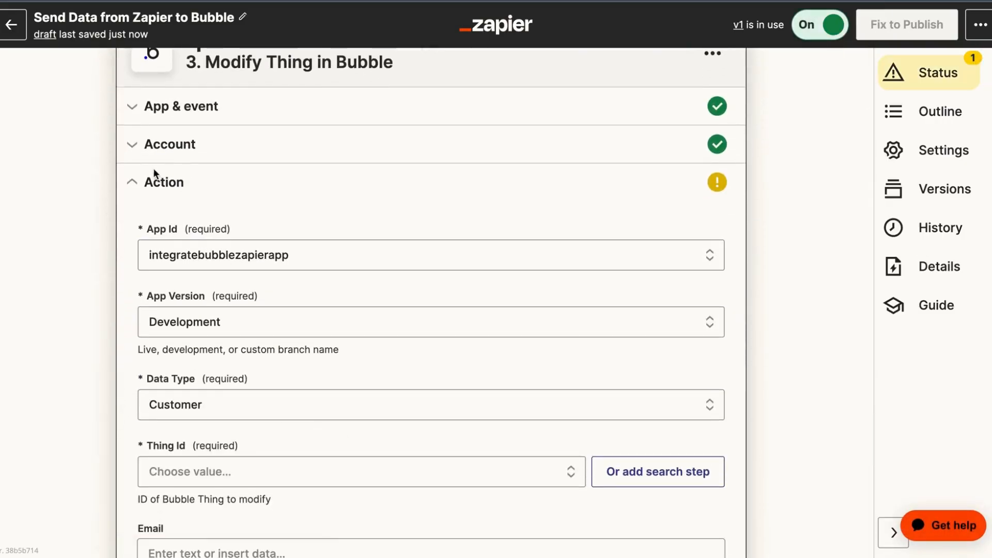
{"action": "scroll", "coordinate": [179, 381], "scroll_direction": "down", "scroll_amount": 2}
{"action": "left_click", "coordinate": [166, 371]}
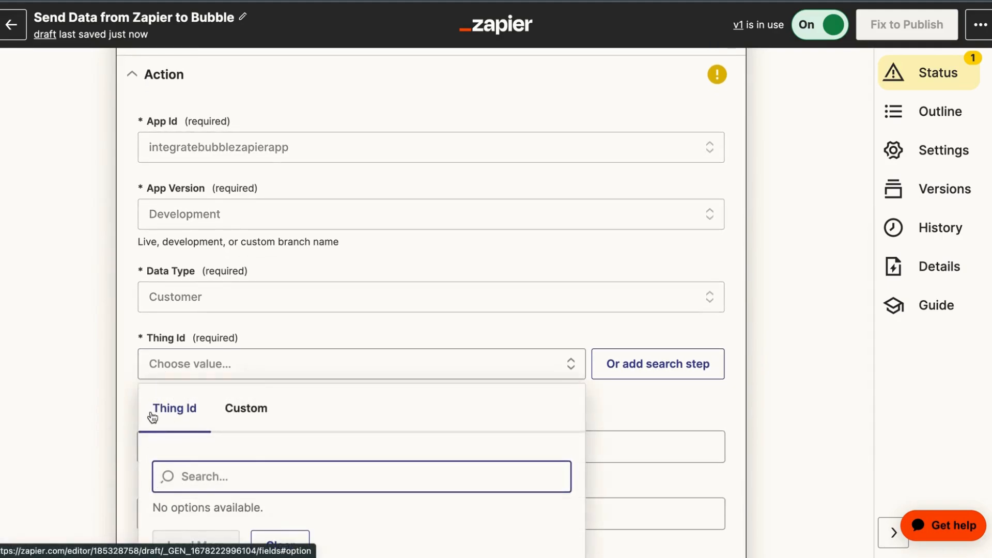
{"action": "scroll", "coordinate": [158, 412], "scroll_direction": "down", "scroll_amount": 1}
{"action": "left_click", "coordinate": [255, 387]}
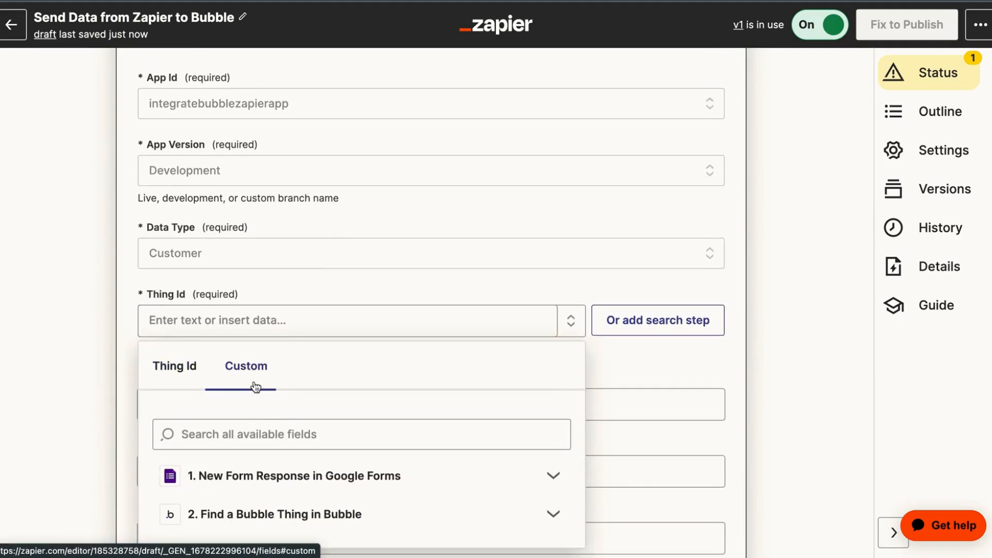
{"action": "scroll", "coordinate": [258, 367], "scroll_direction": "down", "scroll_amount": 2}
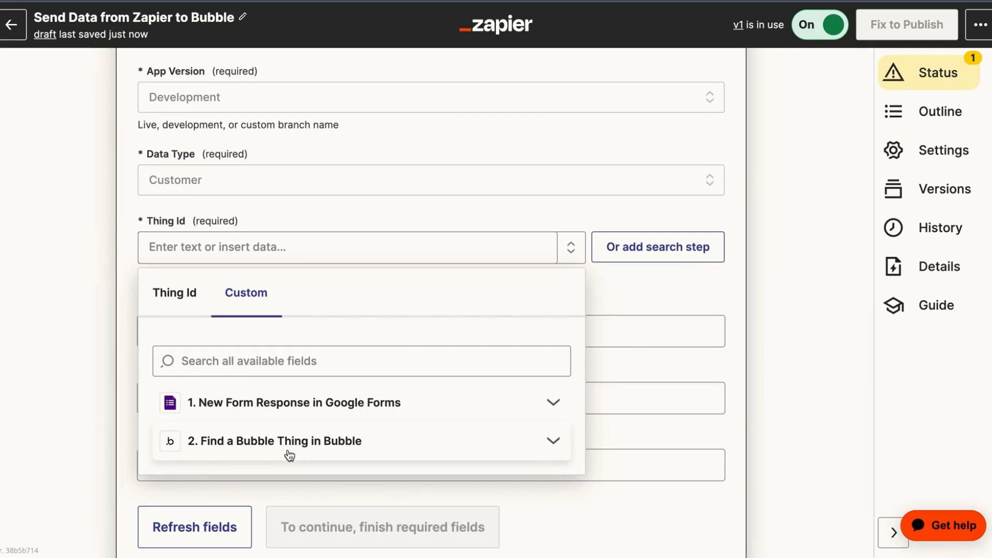
{"action": "left_click", "coordinate": [325, 447]}
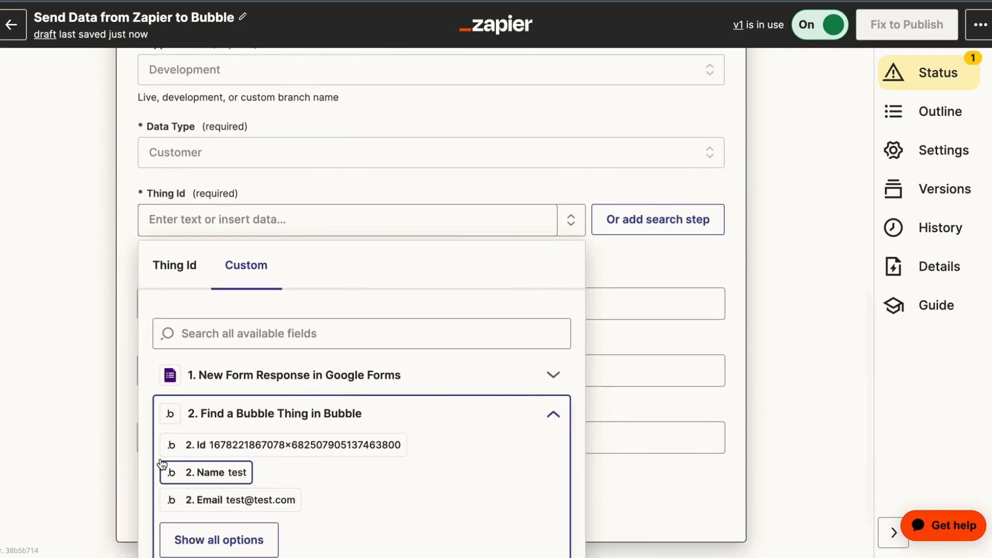
{"action": "left_click", "coordinate": [275, 448]}
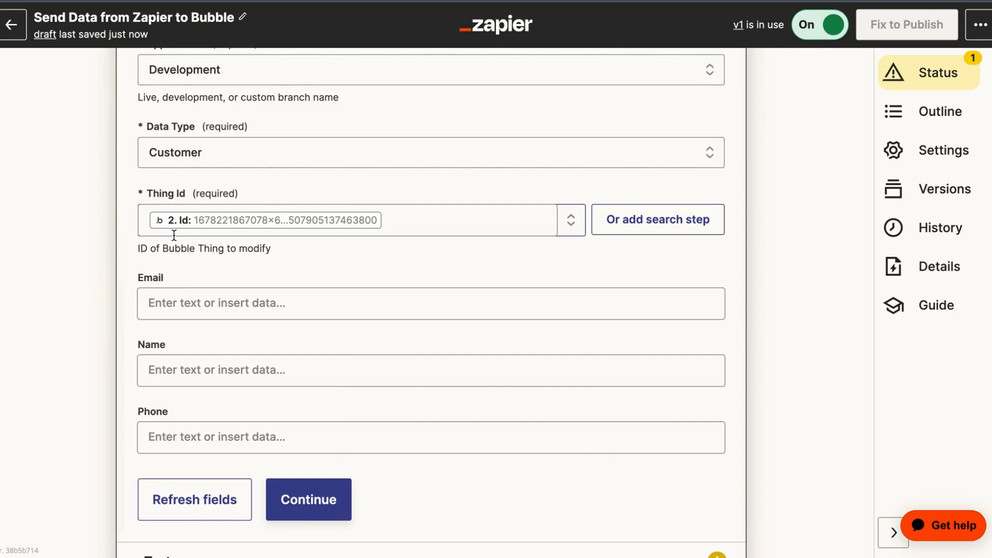
Map the Google Forms Email answer into the Email field
{"action": "left_click", "coordinate": [173, 303]}
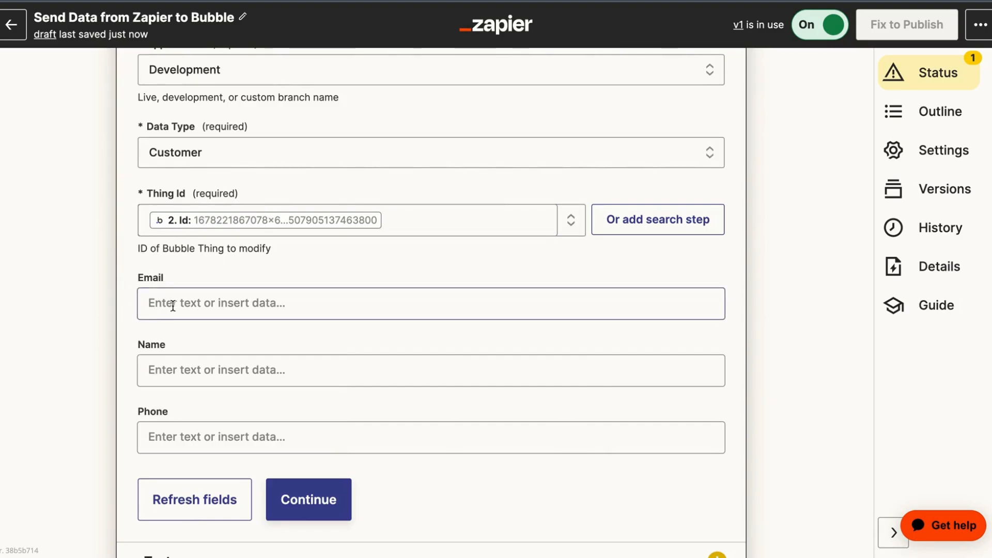
{"action": "scroll", "coordinate": [173, 333], "scroll_direction": "down", "scroll_amount": 2}
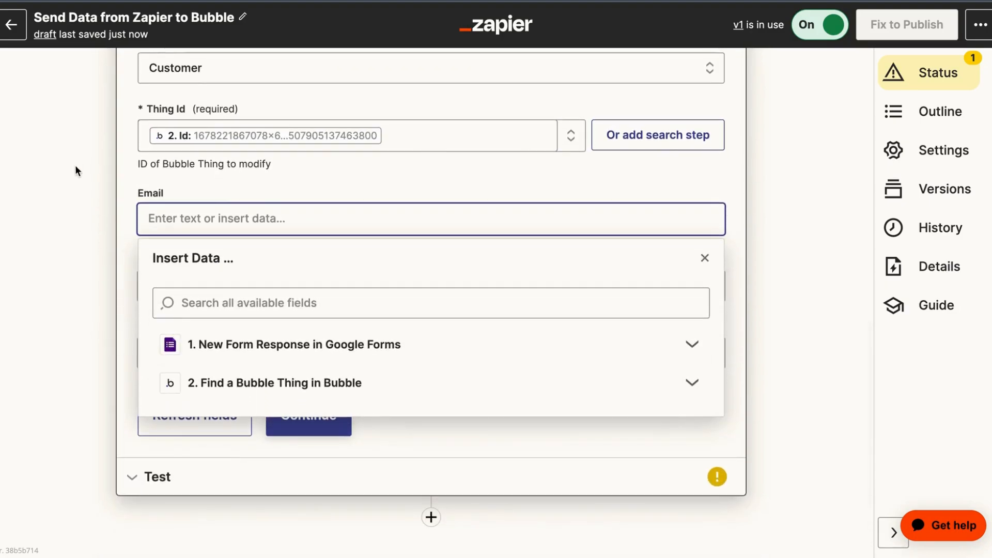
{"action": "left_click", "coordinate": [184, 341]}
{"action": "scroll", "coordinate": [211, 375], "scroll_direction": "down", "scroll_amount": 1}
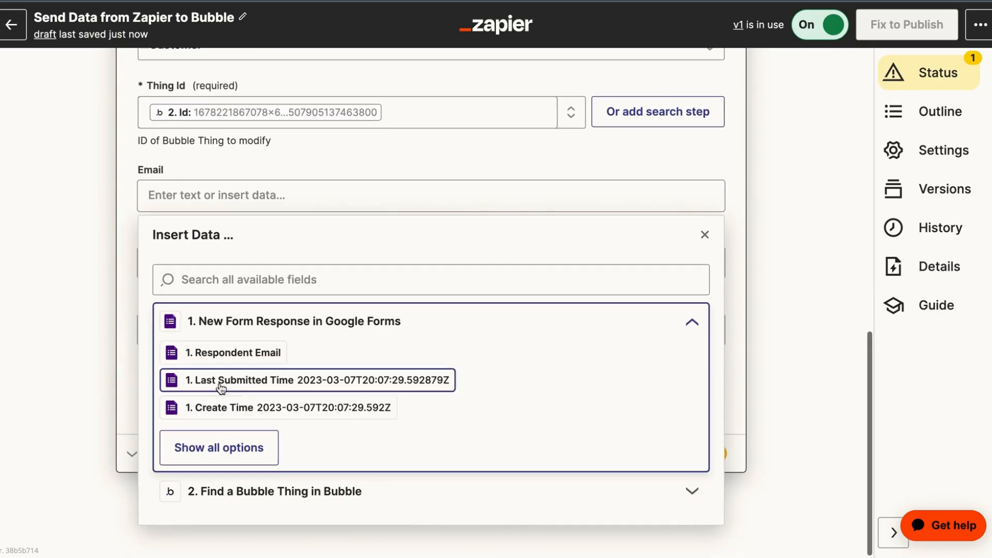
{"action": "left_click", "coordinate": [221, 449]}
{"action": "scroll", "coordinate": [242, 465], "scroll_direction": "down", "scroll_amount": 2}
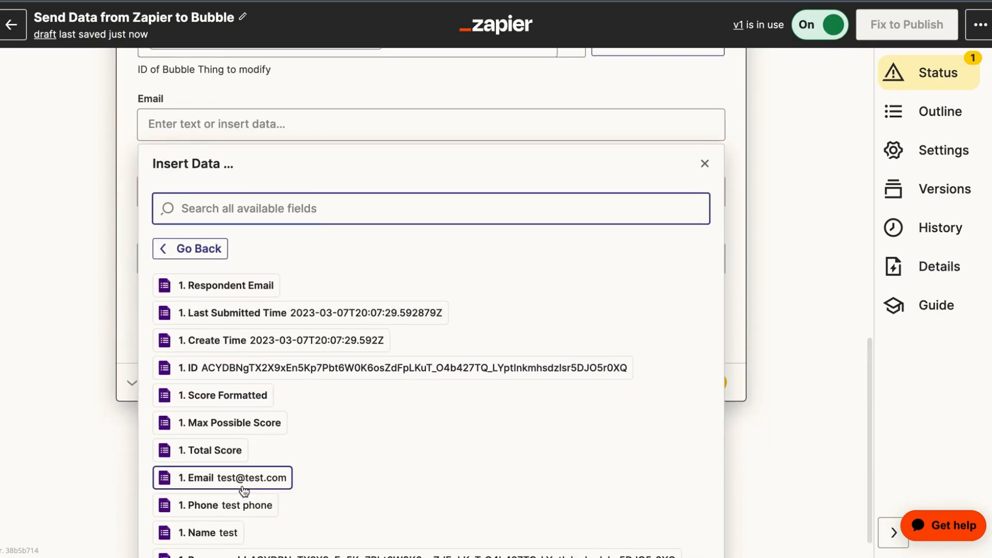
{"action": "left_click", "coordinate": [248, 481]}
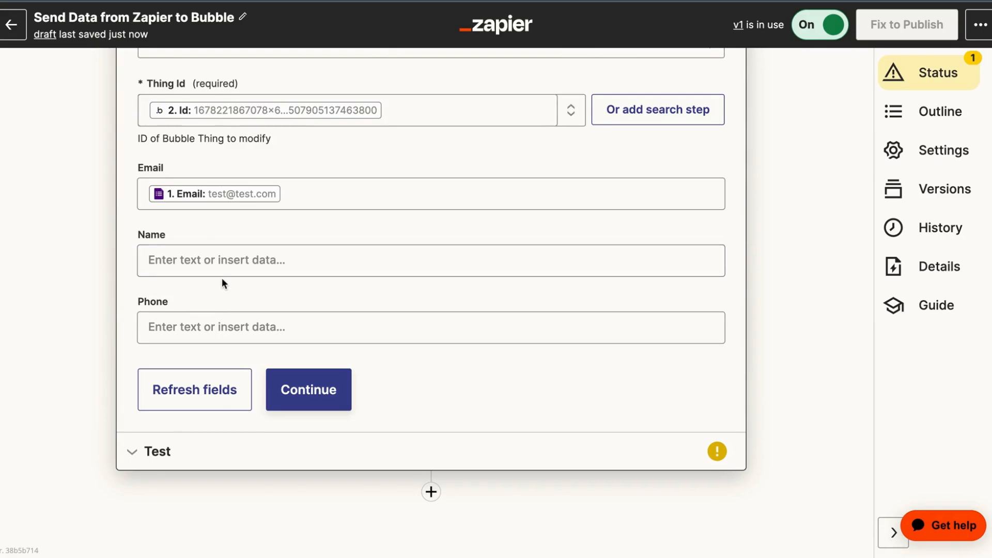
Map the Google Forms Name answer into the Name field
{"action": "left_click", "coordinate": [219, 262]}
{"action": "left_click", "coordinate": [238, 399]}
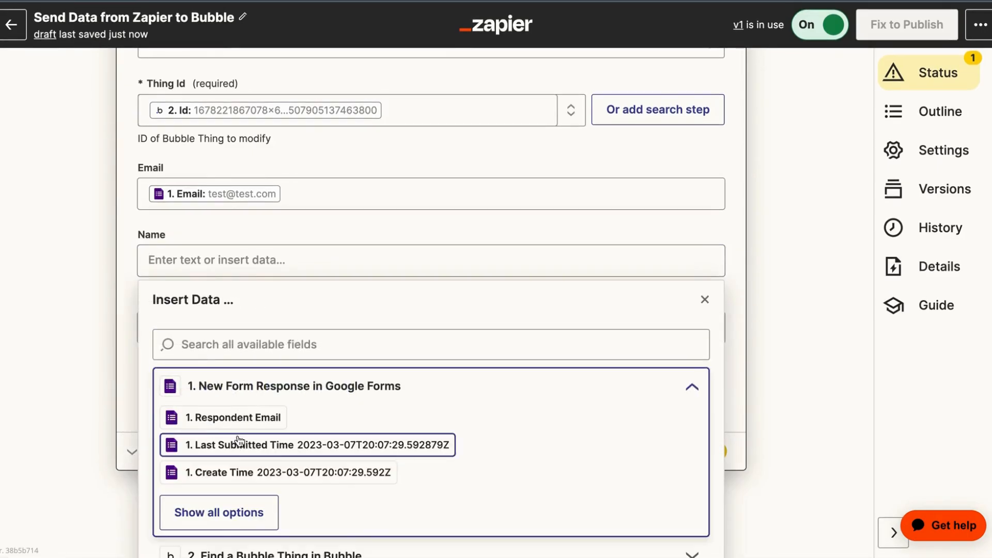
{"action": "scroll", "coordinate": [235, 465], "scroll_direction": "down", "scroll_amount": 1}
{"action": "left_click", "coordinate": [200, 482]}
{"action": "scroll", "coordinate": [224, 455], "scroll_direction": "down", "scroll_amount": 2}
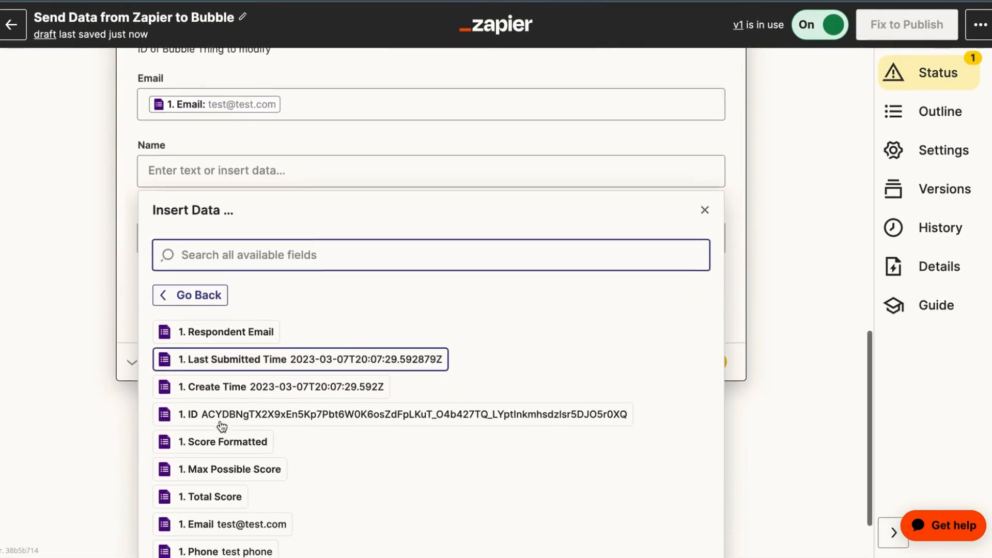
{"action": "scroll", "coordinate": [223, 427], "scroll_direction": "down", "scroll_amount": 2}
{"action": "left_click", "coordinate": [219, 500]}
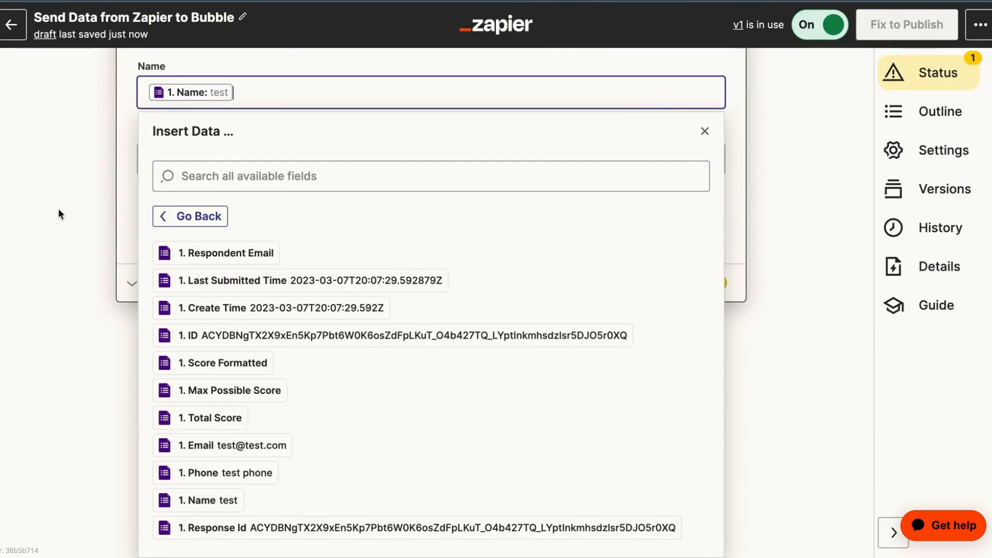
{"action": "left_click", "coordinate": [59, 210]}
Map the Google Forms Phone answer into the Phone field and move on to testing
{"action": "left_click", "coordinate": [173, 326]}
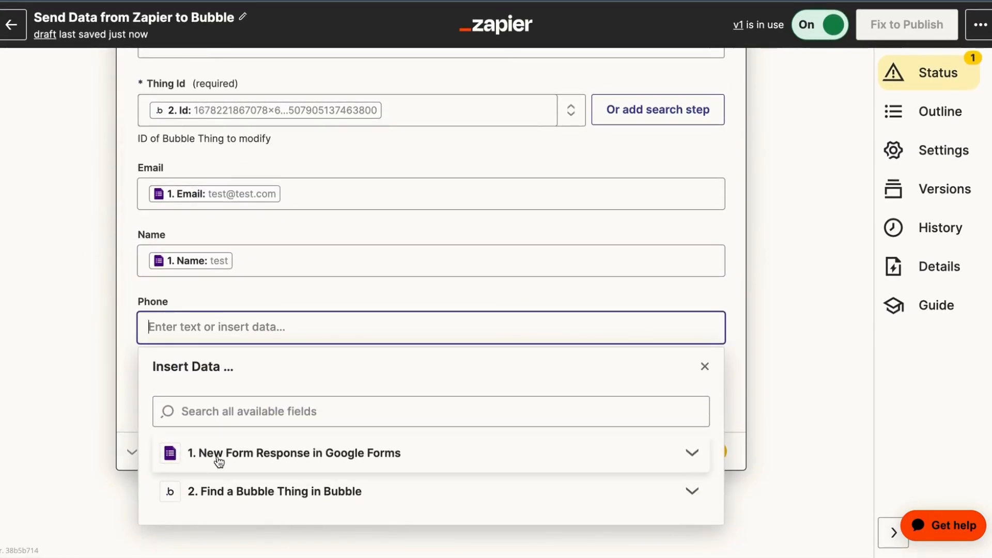
{"action": "left_click", "coordinate": [219, 460]}
{"action": "scroll", "coordinate": [222, 481], "scroll_direction": "down", "scroll_amount": 2}
{"action": "left_click", "coordinate": [219, 479]}
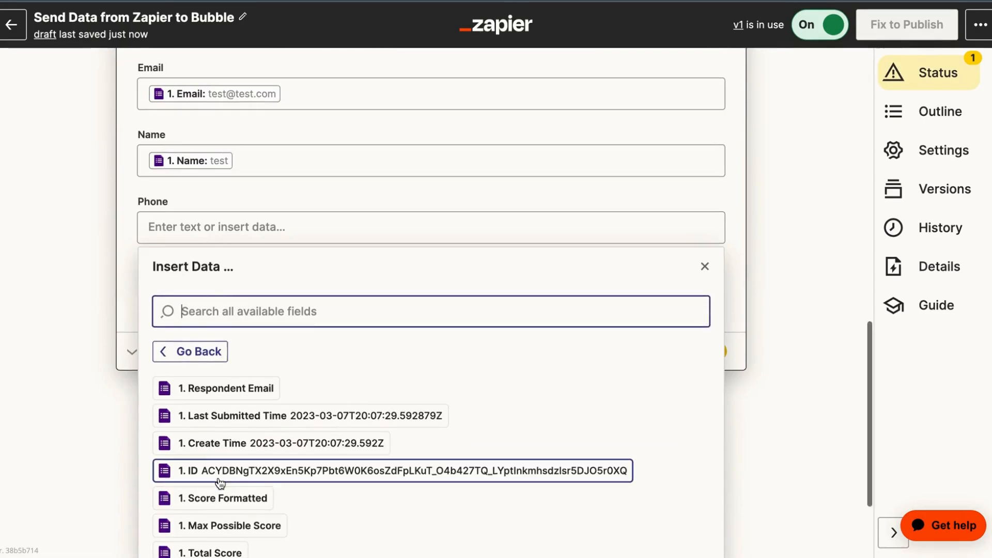
{"action": "scroll", "coordinate": [220, 484], "scroll_direction": "down", "scroll_amount": 2}
{"action": "left_click", "coordinate": [179, 525]}
{"action": "left_click", "coordinate": [65, 343]}
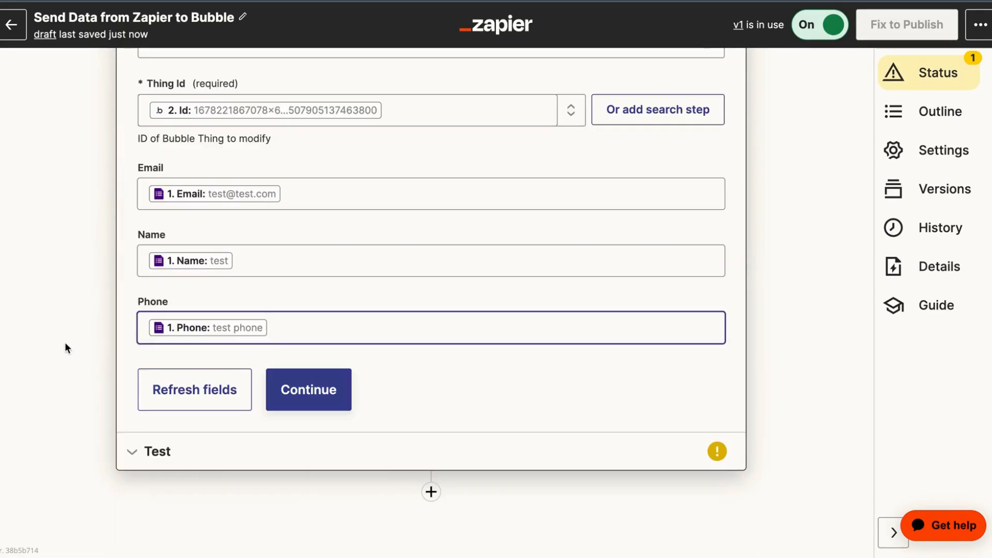
{"action": "left_click", "coordinate": [199, 388]}
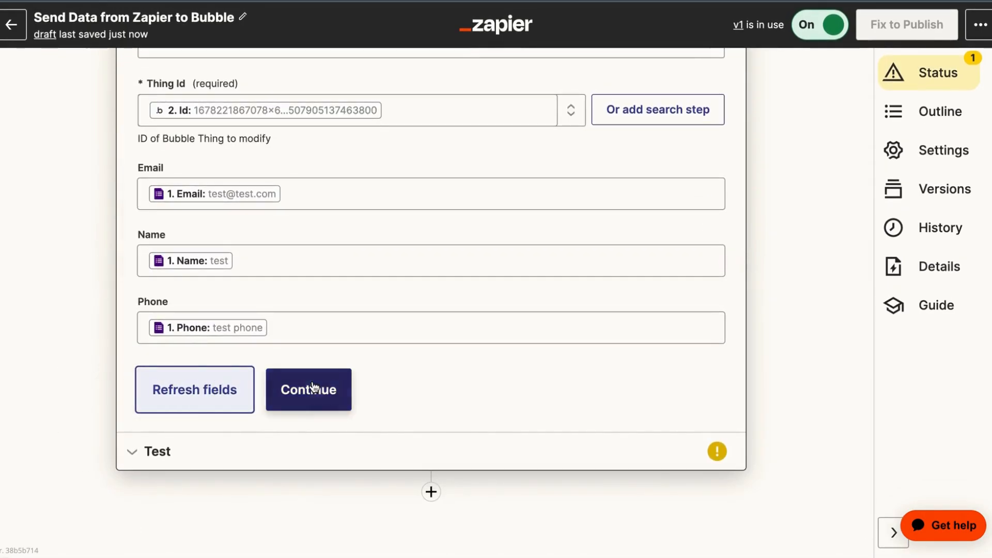
{"action": "left_click", "coordinate": [312, 387]}
Test the Modify Thing action and check that the sample customer reached Bubble successfully
{"action": "left_click", "coordinate": [290, 433]}
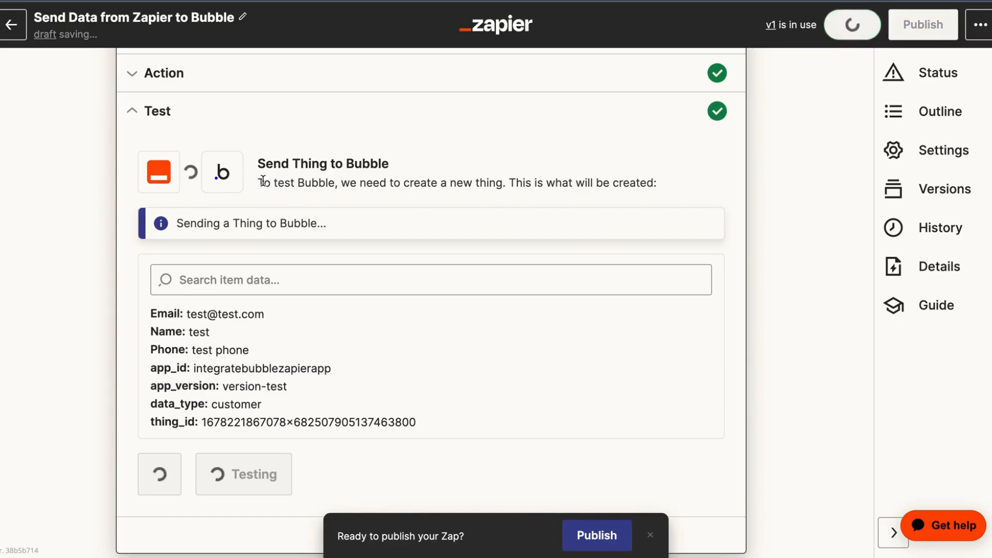
{"action": "scroll", "coordinate": [163, 231], "scroll_direction": "up", "scroll_amount": 3}
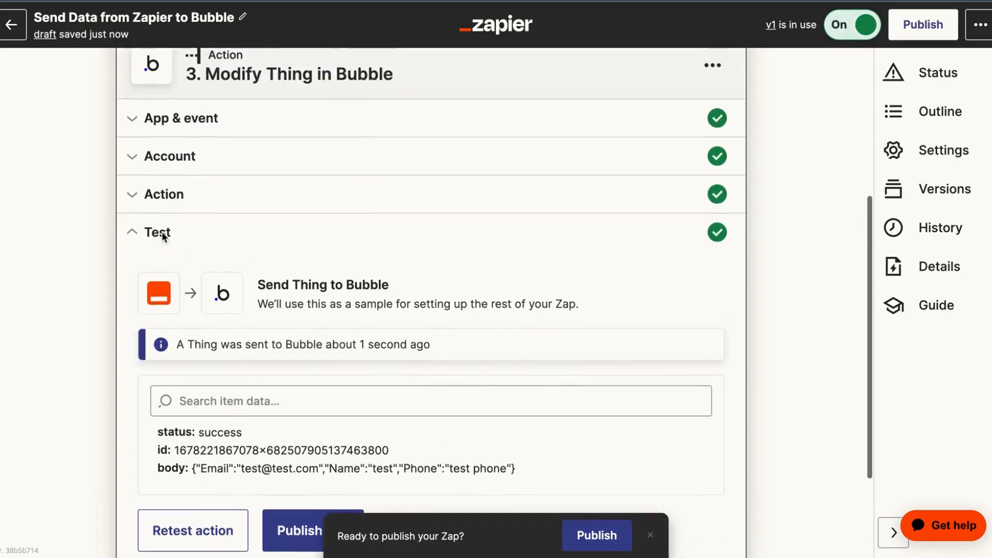
{"action": "scroll", "coordinate": [120, 173], "scroll_direction": "down", "scroll_amount": 2}
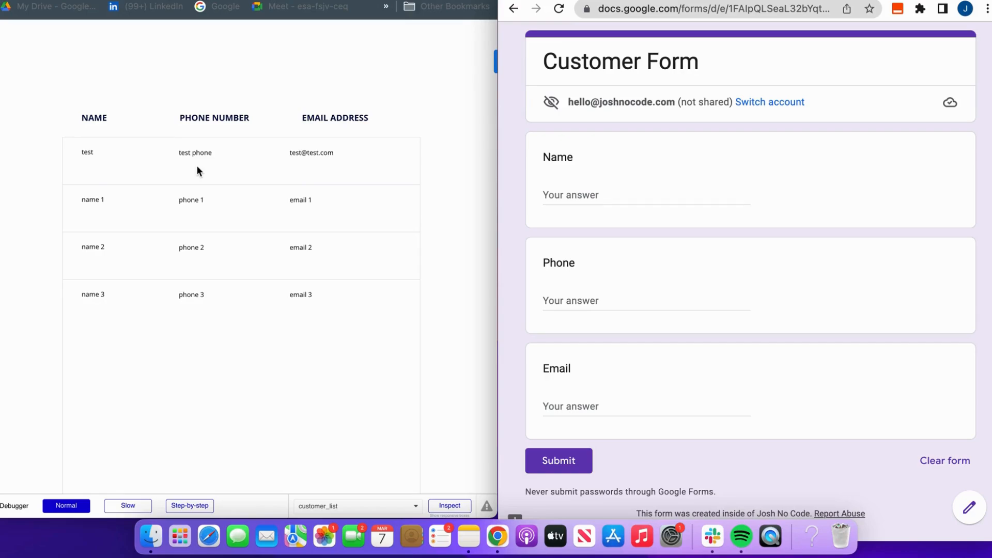
Submit a Customer Form response with name 'Apple', a sample phone number and a test e-mail address
{"action": "left_click", "coordinate": [609, 193]}
{"action": "type", "text": "Apple"}
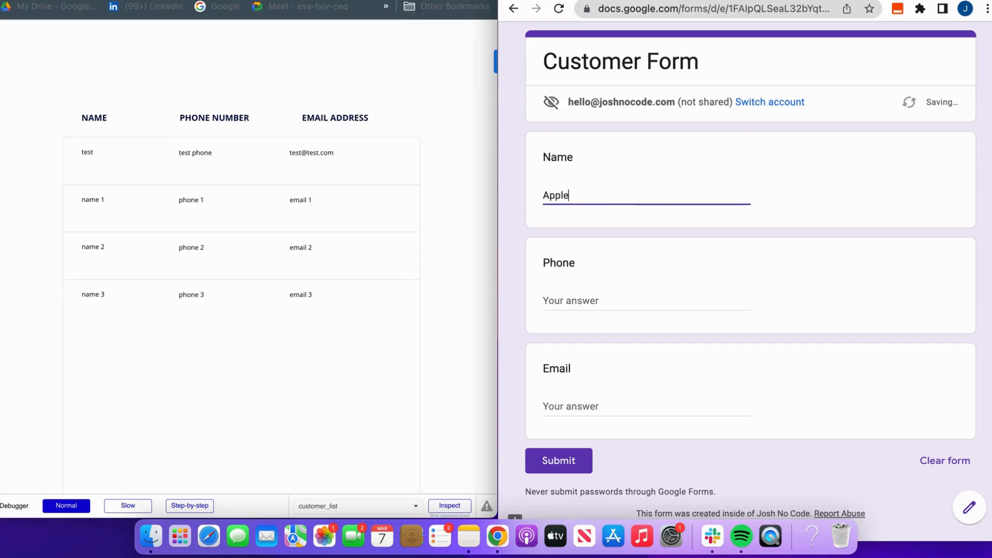
{"action": "key", "text": "Tab"}
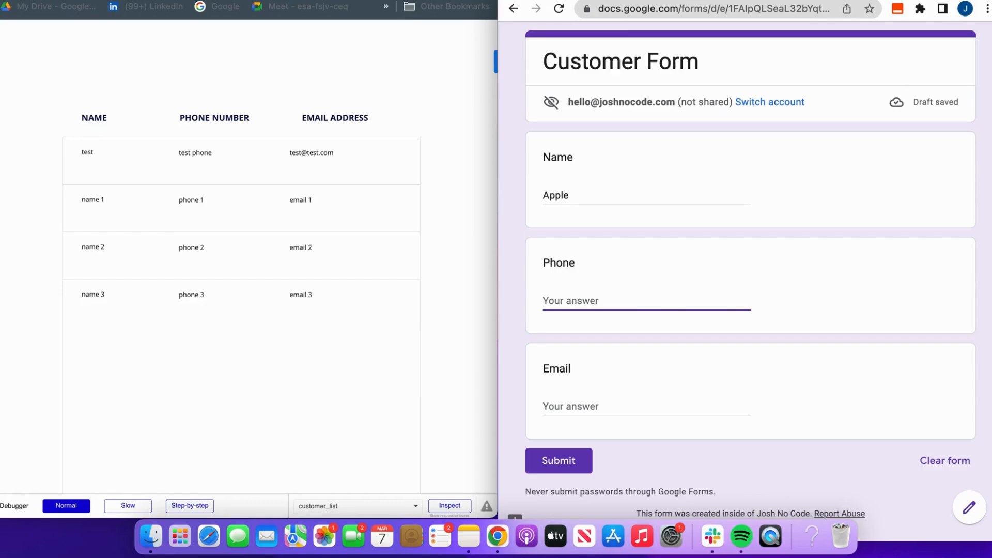
{"action": "type", "text": "8888888"}
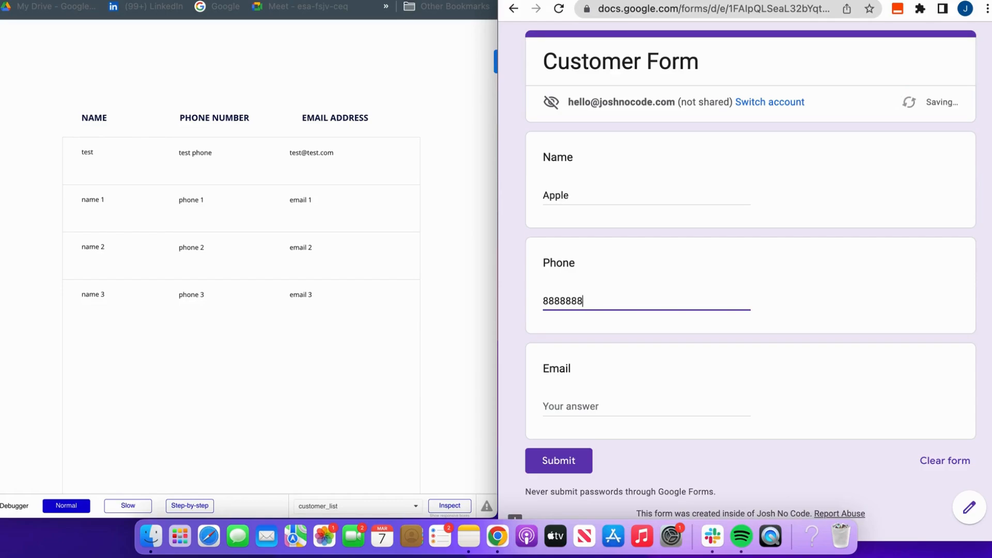
{"action": "type", "text": "888"}
{"action": "left_click", "coordinate": [570, 406]}
{"action": "type", "text": "te"}
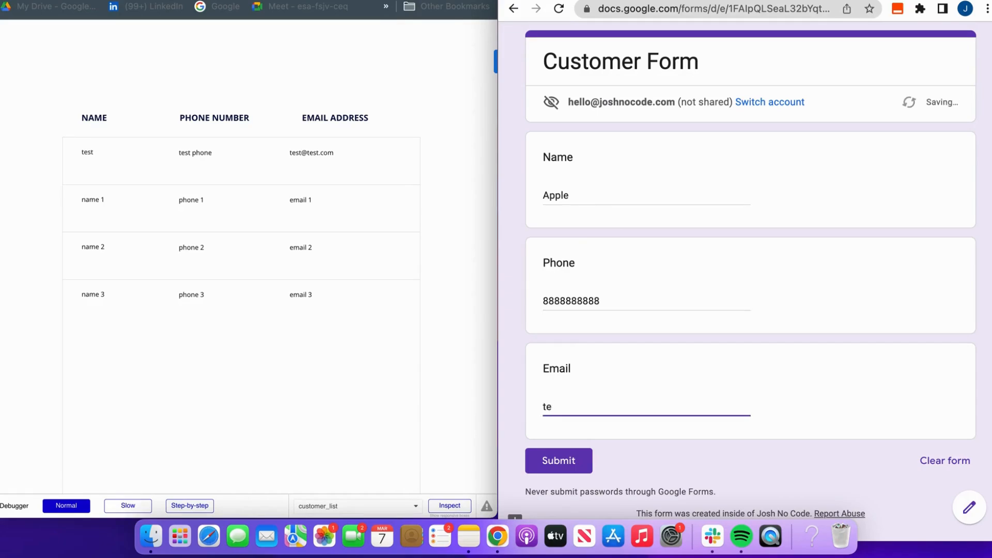
{"action": "type", "text": "st@test.com"}
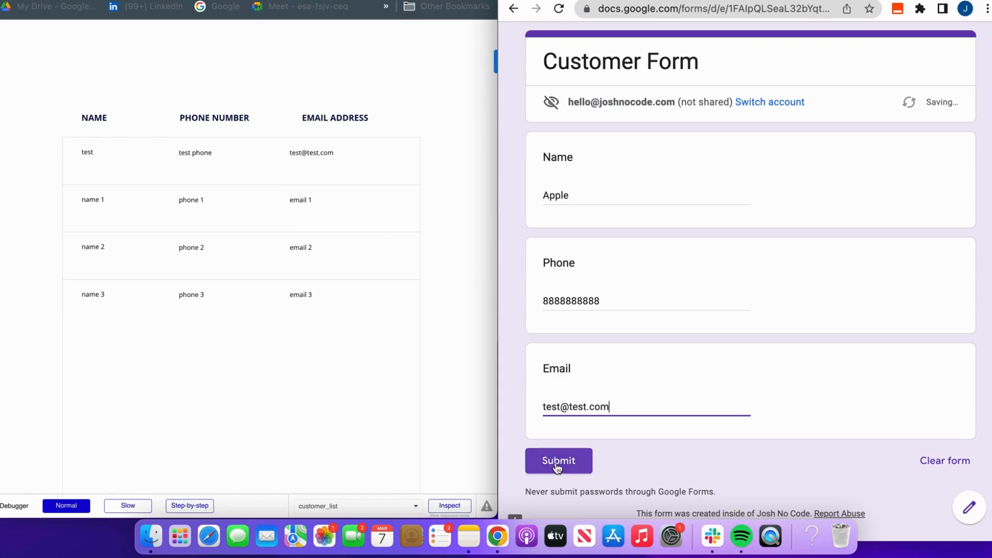
{"action": "left_click", "coordinate": [574, 461]}
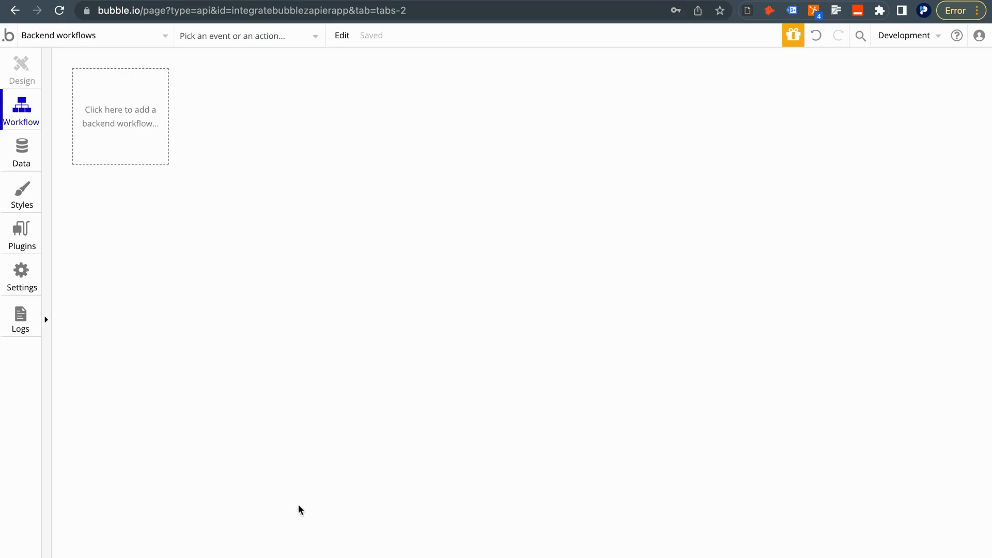
Create a new backend API workflow named customer_email
{"action": "left_click", "coordinate": [121, 45]}
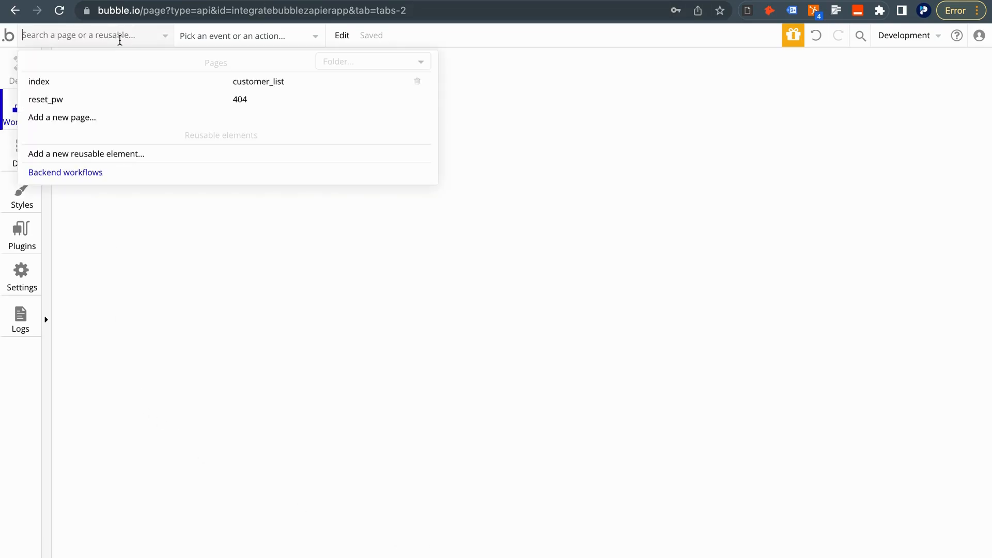
{"action": "left_click", "coordinate": [125, 176]}
{"action": "left_click", "coordinate": [126, 98]}
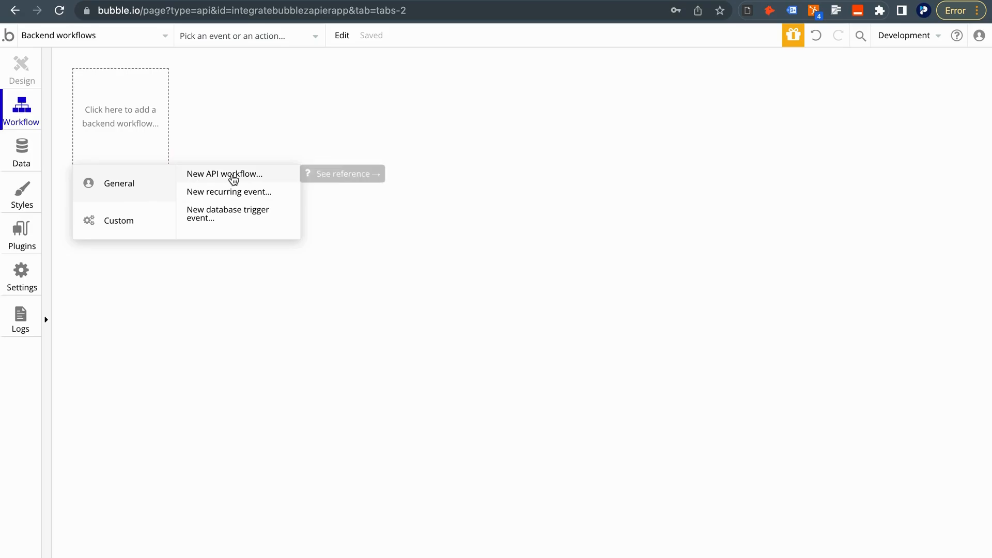
{"action": "left_click", "coordinate": [234, 176]}
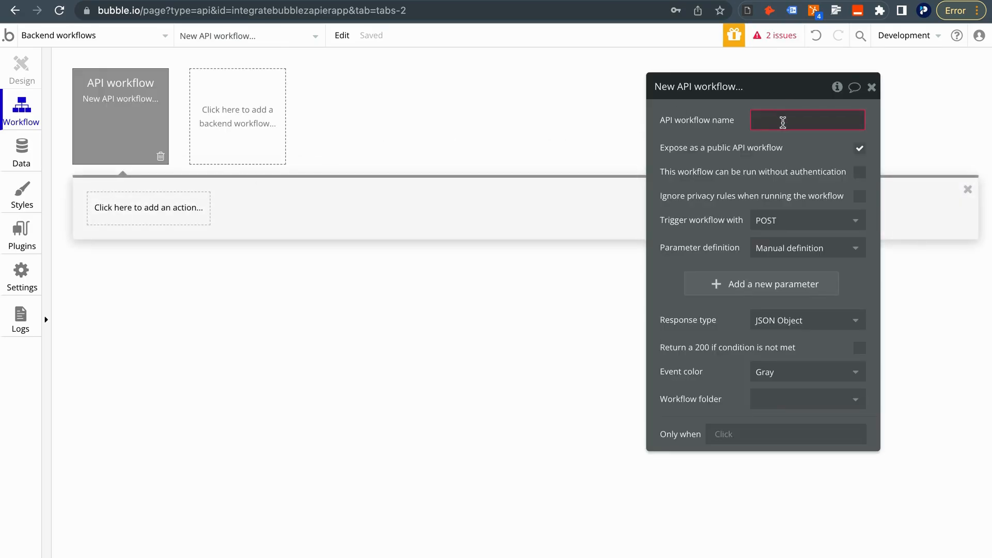
{"action": "type", "text": "customer_email"}
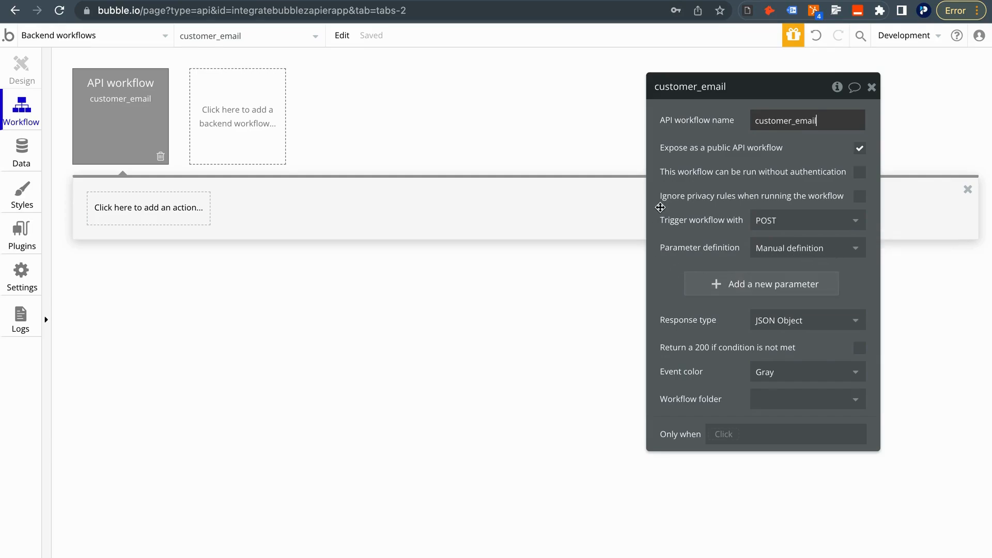
Add a parameter named 'customer' with type Customer
{"action": "left_click", "coordinate": [707, 285]}
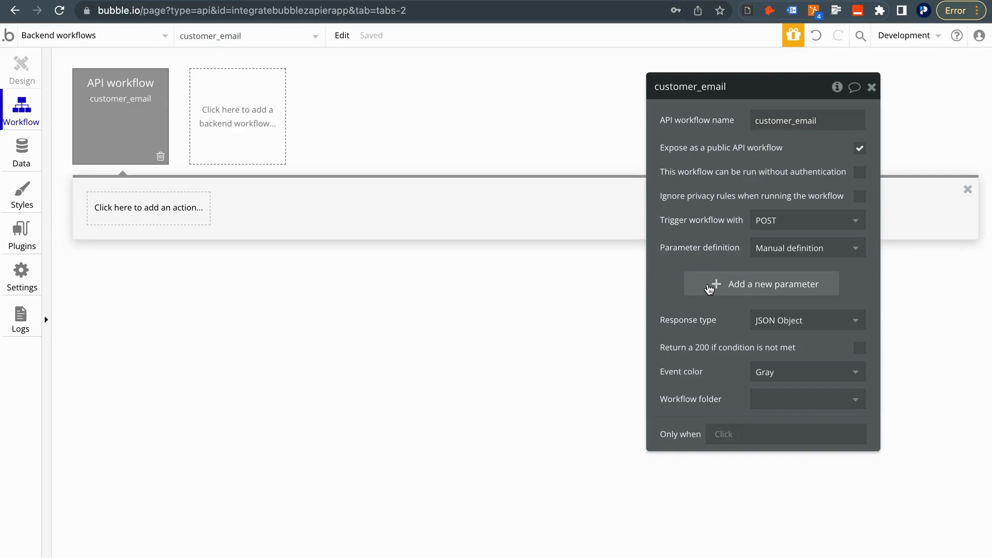
{"action": "type", "text": "customer"}
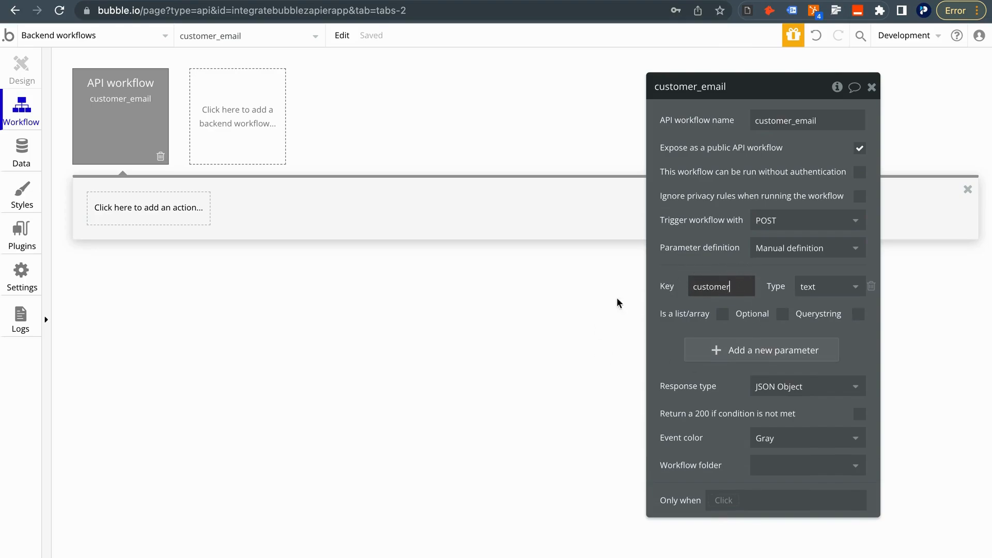
{"action": "left_click", "coordinate": [824, 296]}
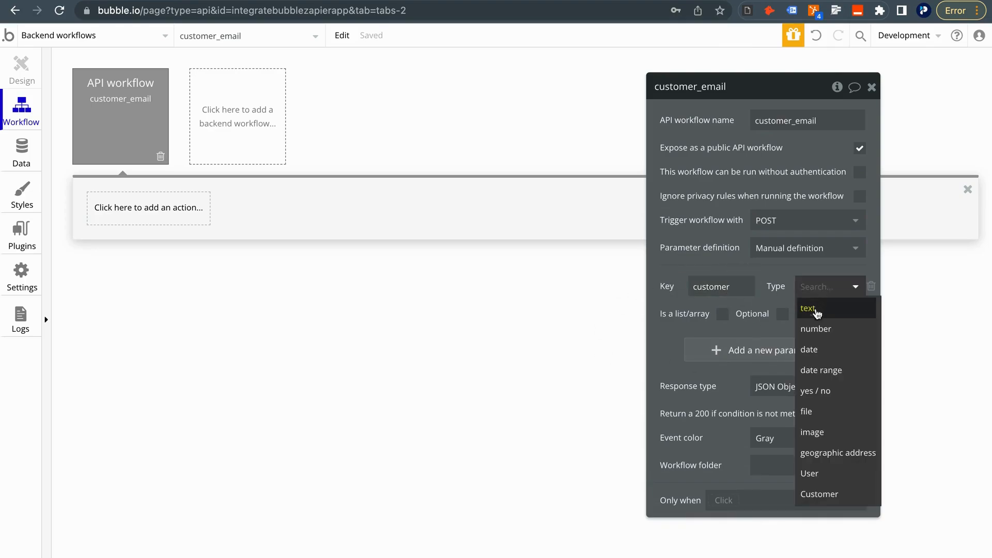
{"action": "left_click", "coordinate": [838, 491]}
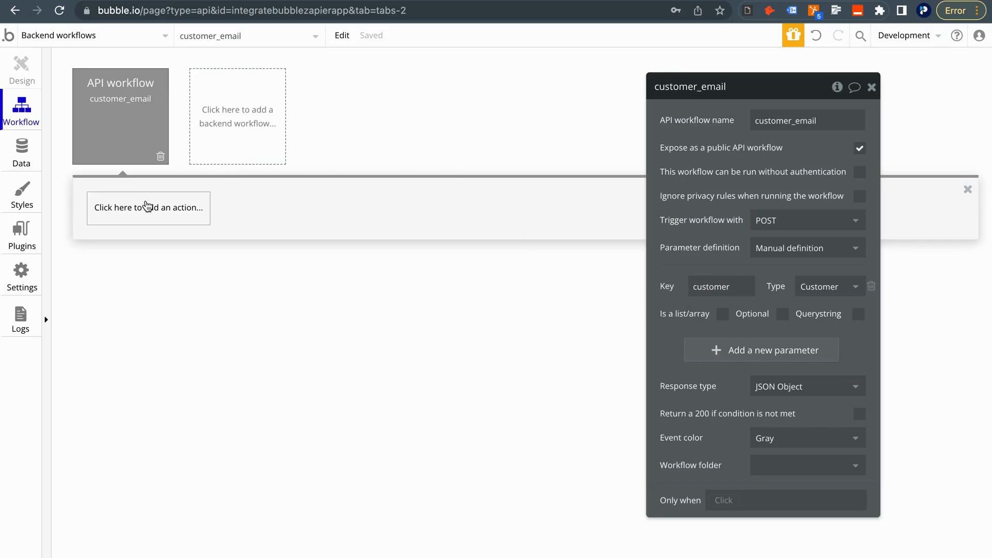
Add a Send email action to the customer's Email with subject 'Thank you for signing up'
{"action": "left_click", "coordinate": [147, 205]}
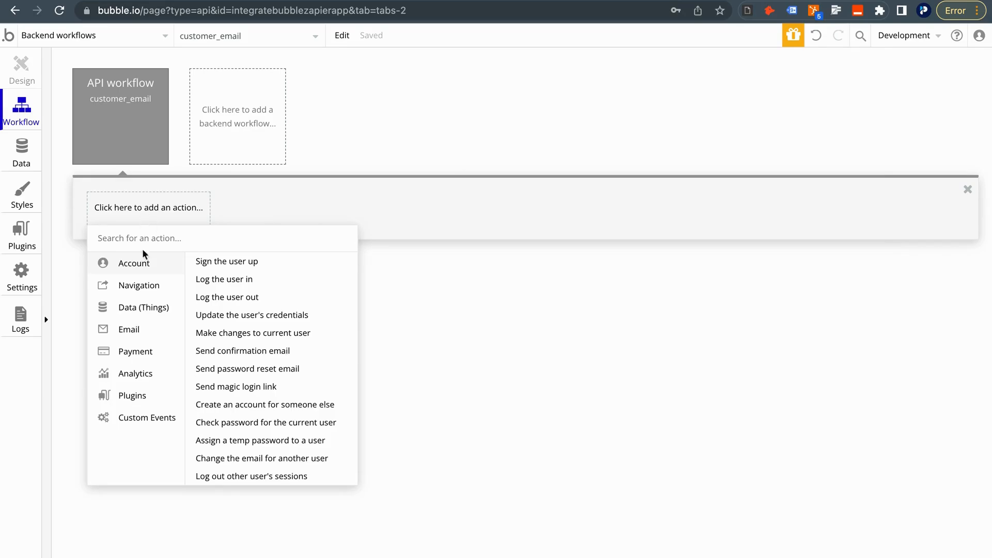
{"action": "mouse_move", "coordinate": [149, 330]}
{"action": "left_click", "coordinate": [217, 261]}
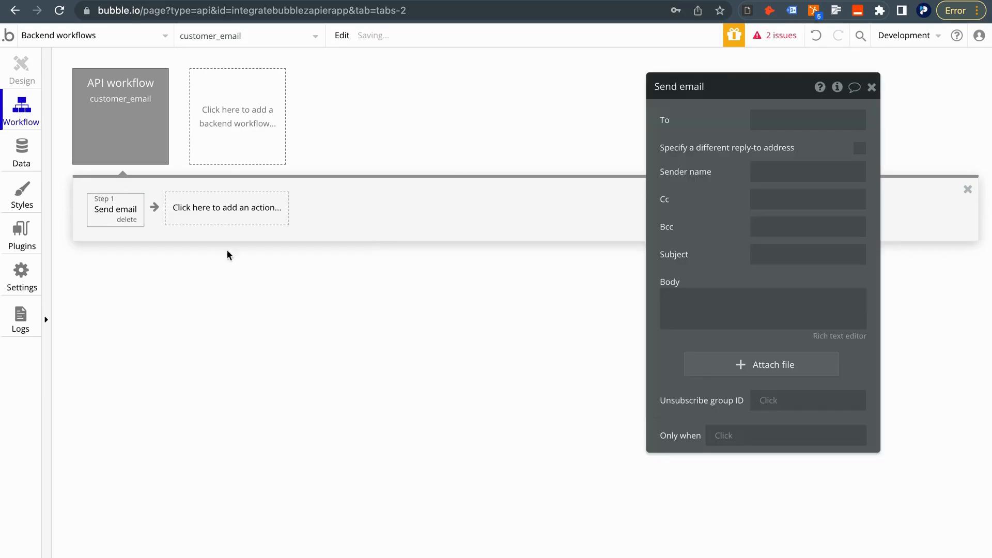
{"action": "left_click", "coordinate": [809, 120]}
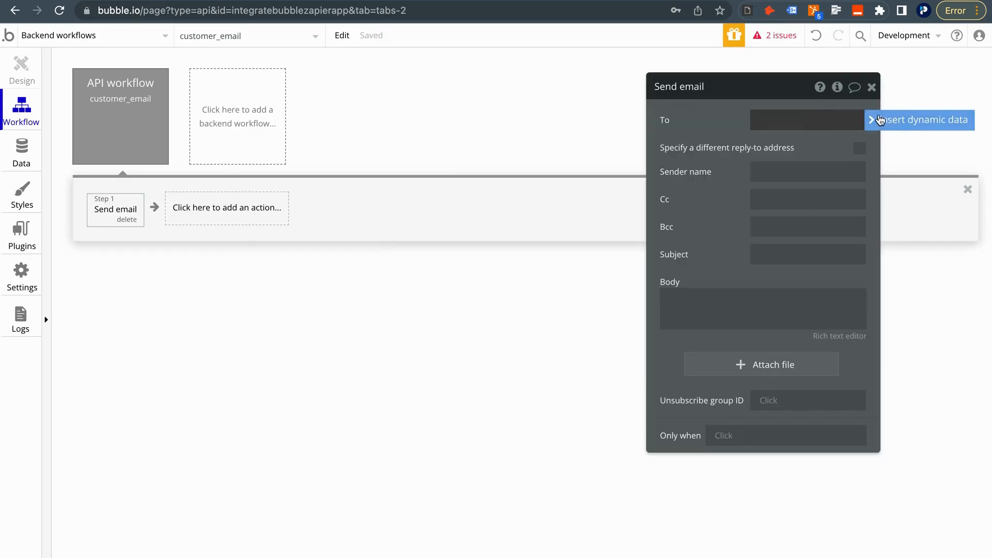
{"action": "left_click", "coordinate": [878, 121]}
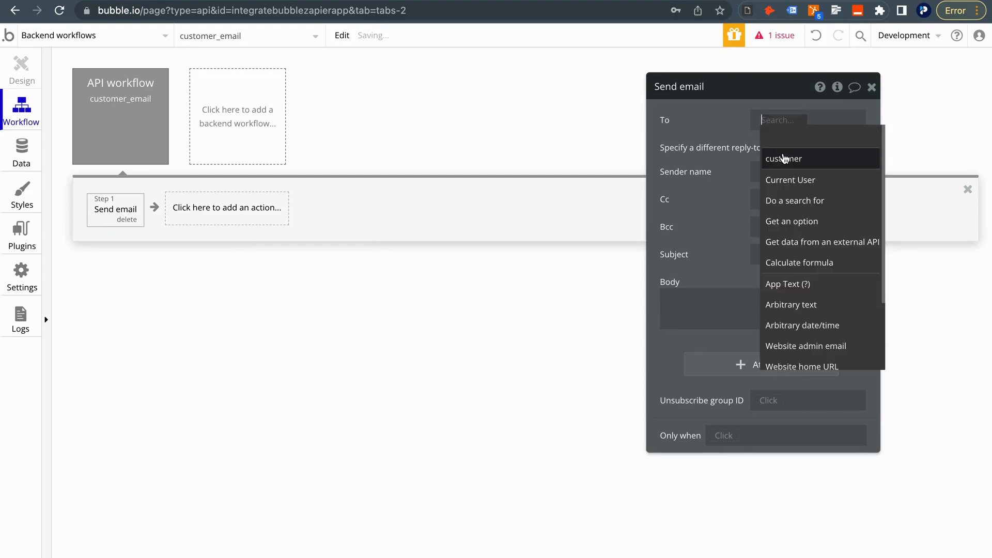
{"action": "left_click", "coordinate": [785, 158]}
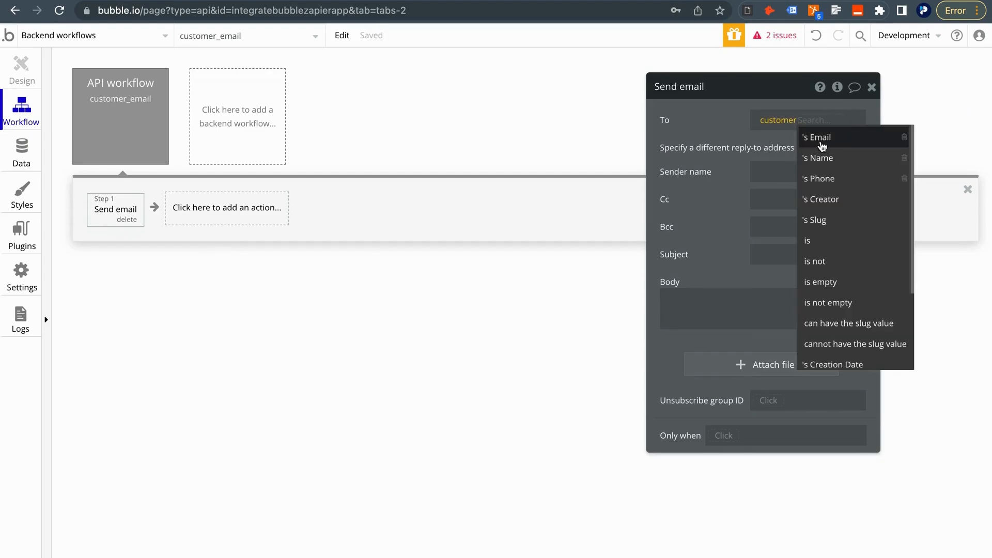
{"action": "left_click", "coordinate": [820, 137]}
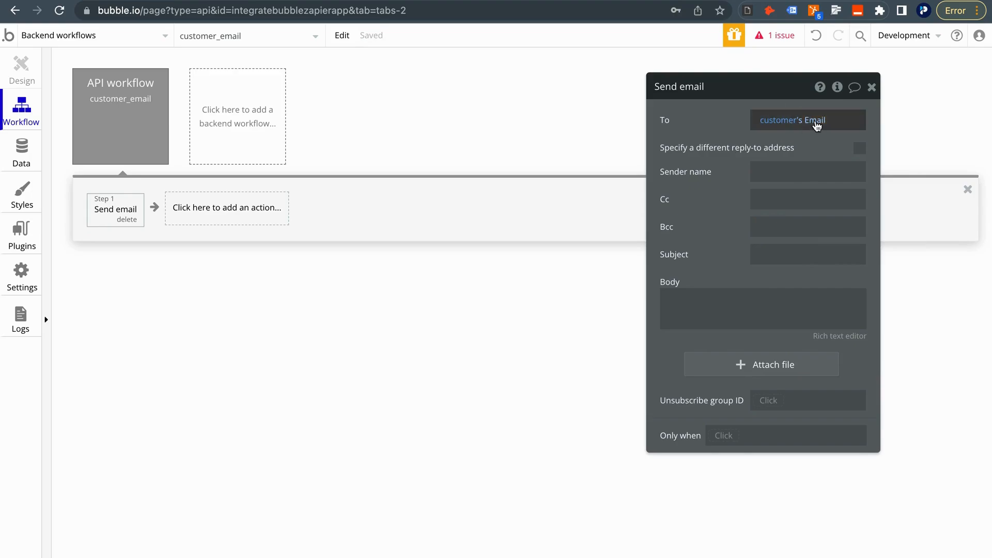
{"action": "left_click", "coordinate": [779, 256]}
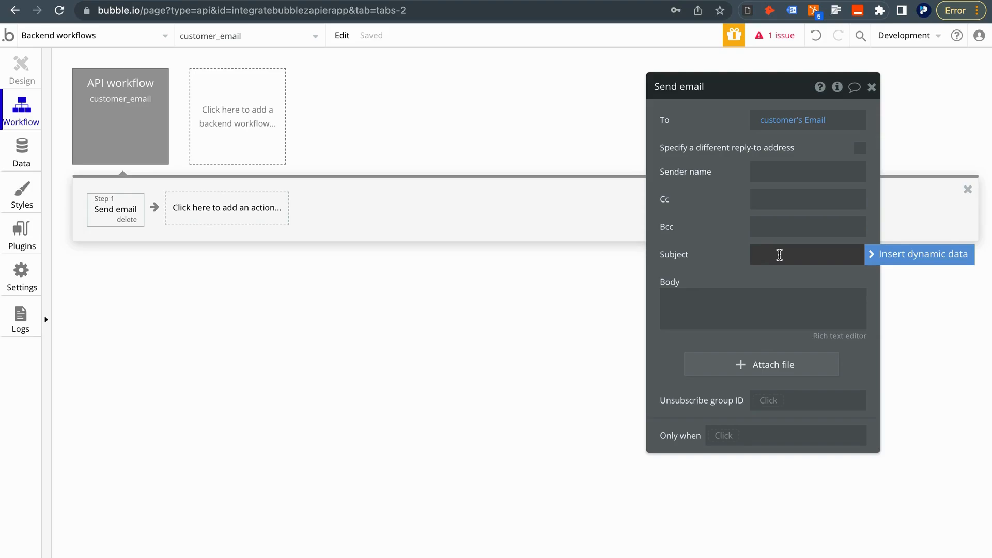
{"action": "type", "text": "Thank you for signing up"}
Start the body with the customer's Name, then 'Thank you for signing up. Here is the information you submitted to us:'
{"action": "left_click", "coordinate": [764, 308]}
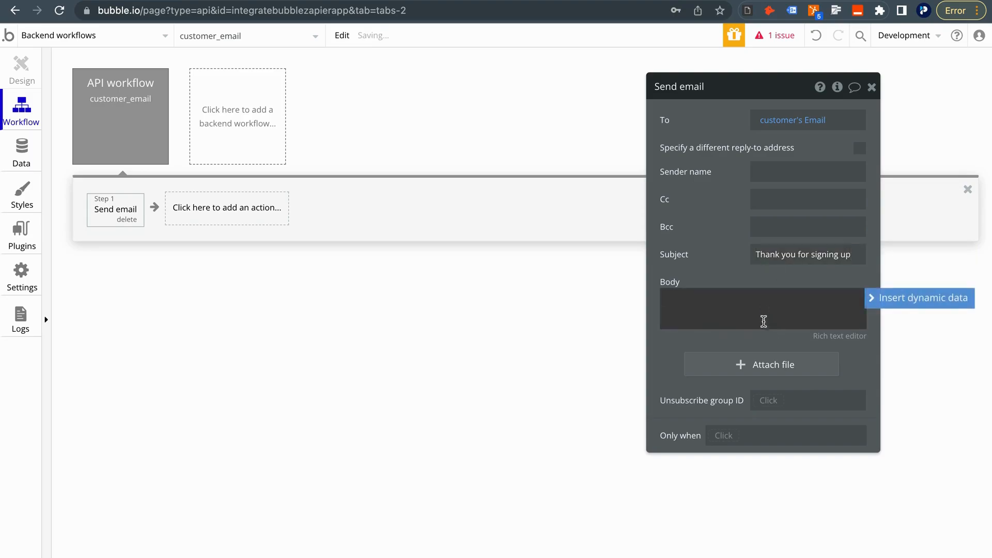
{"action": "left_click", "coordinate": [873, 299]}
{"action": "left_click", "coordinate": [746, 339]}
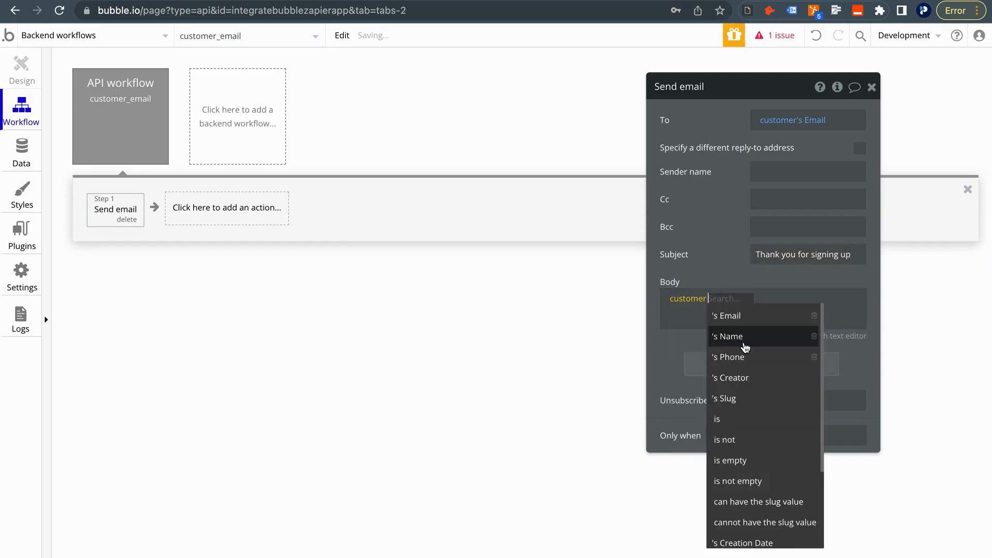
{"action": "left_click", "coordinate": [743, 339]}
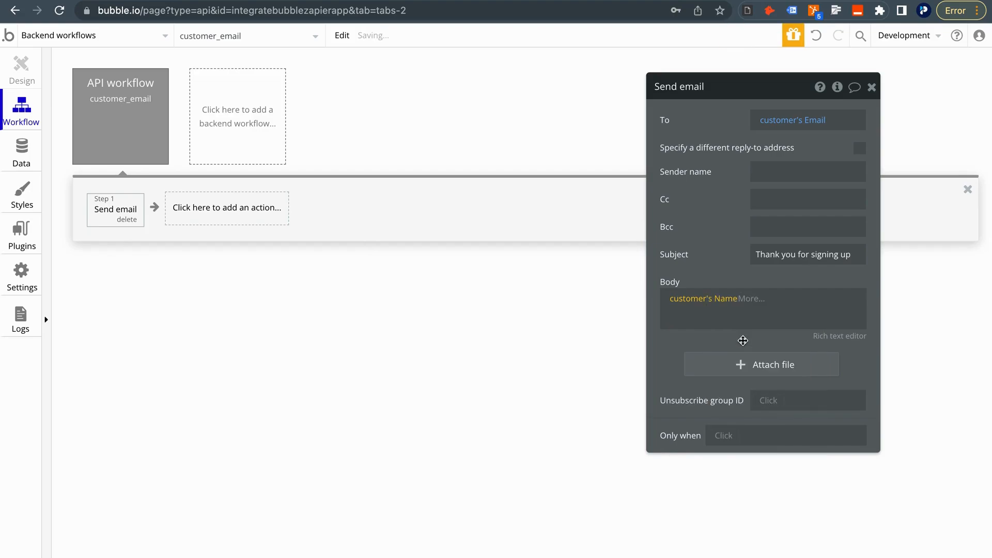
{"action": "left_click", "coordinate": [750, 319]}
{"action": "key", "text": "Return"}
{"action": "type", "text": "Thank"}
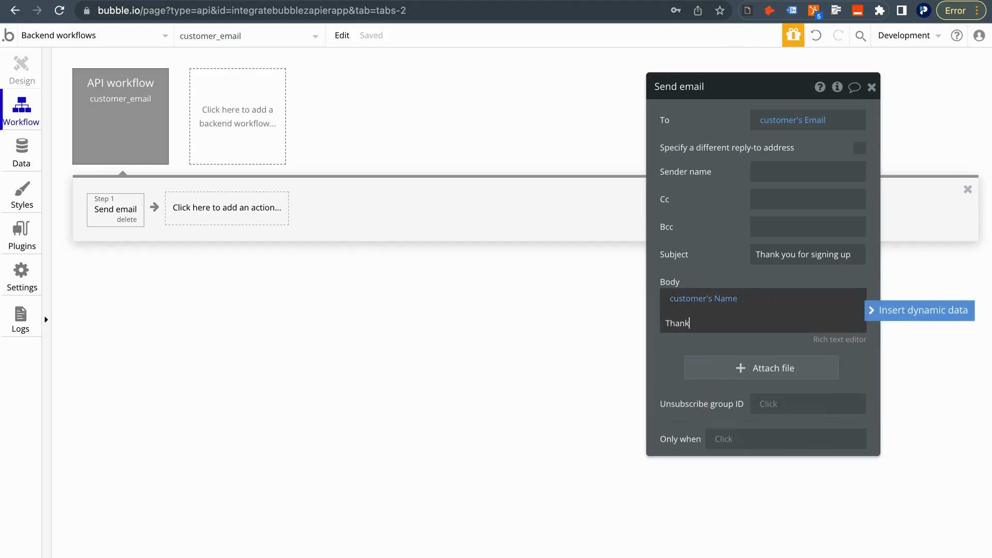
{"action": "type", "text": " you for signing up. Here is the informati"}
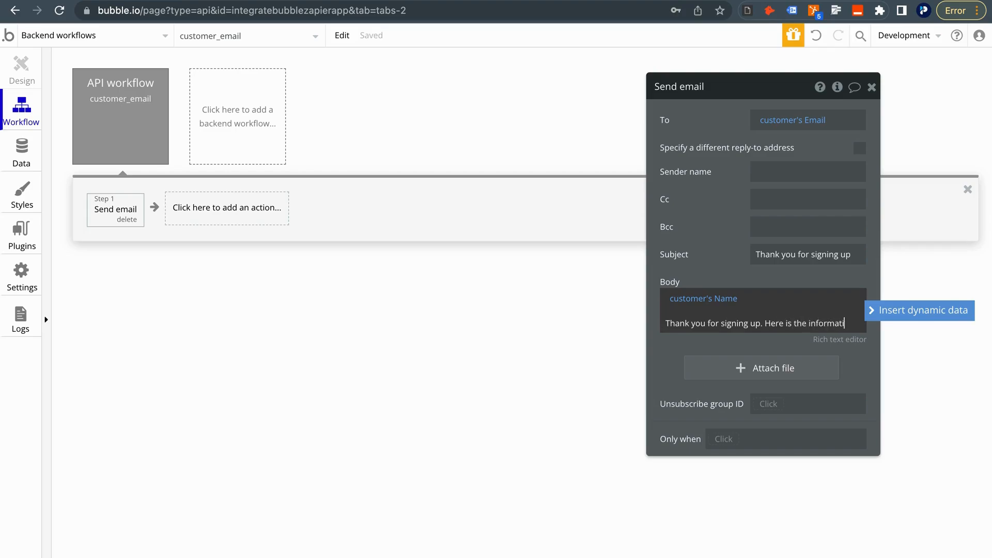
{"action": "type", "text": "on you subm"}
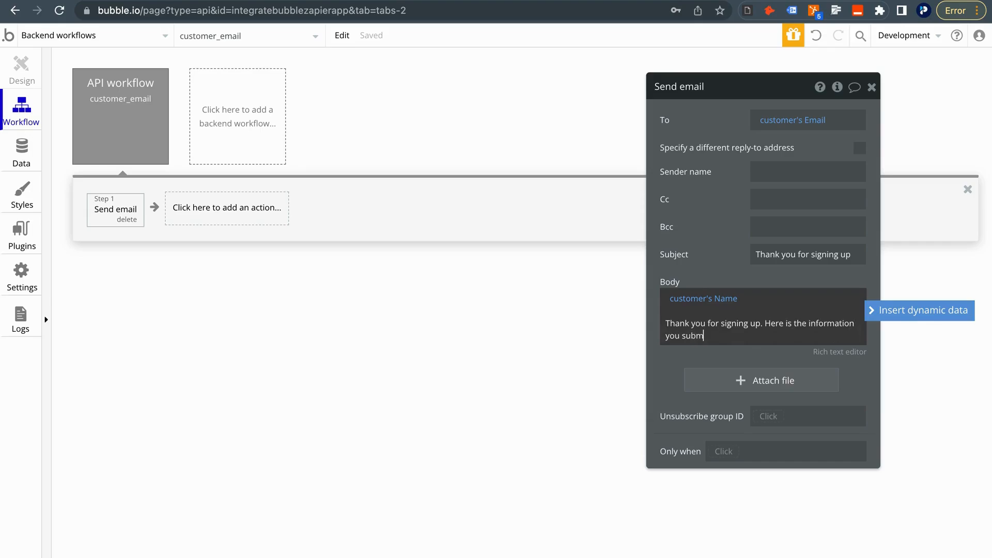
{"action": "type", "text": "itted to us:"}
{"action": "key", "text": "Return"}
{"action": "key", "text": "Return"}
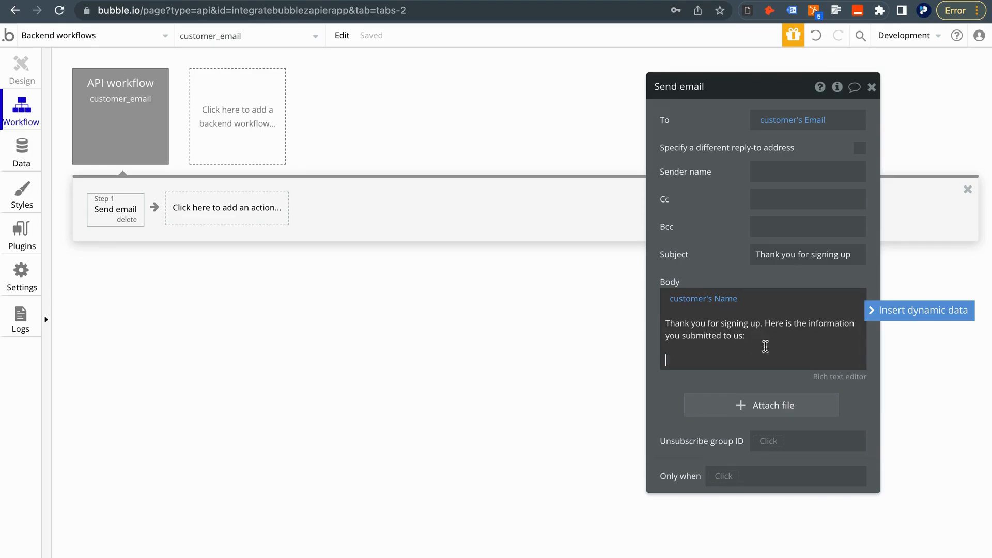
Add 'Phone:' and 'Email:' lines filled with the customer's Phone and Email
{"action": "type", "text": "Phone"}
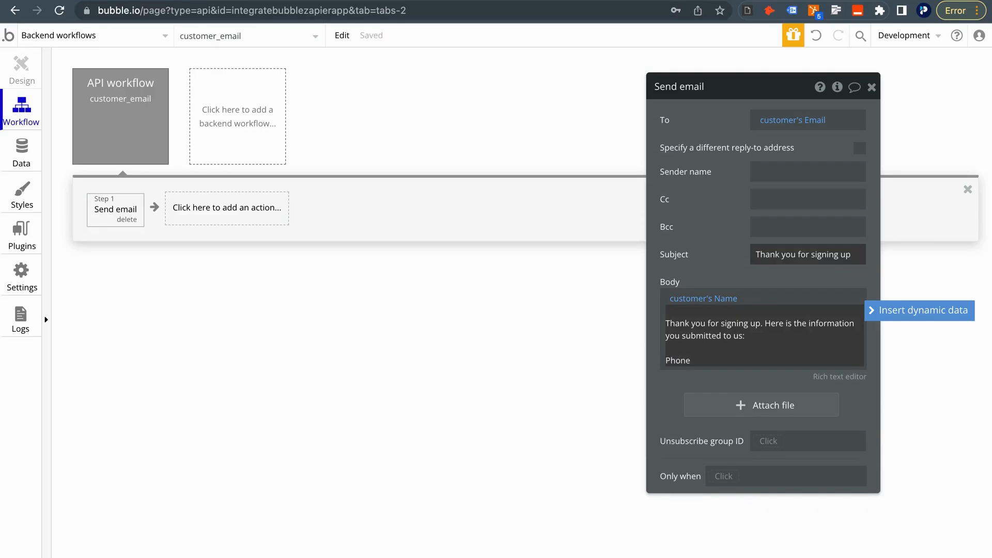
{"action": "type", "text": ":"}
{"action": "left_click", "coordinate": [914, 310]}
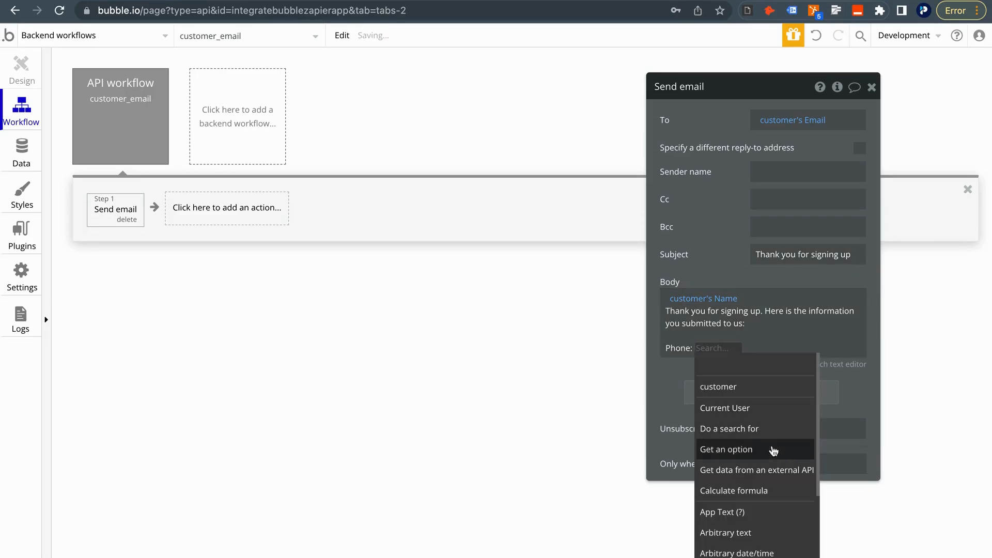
{"action": "left_click", "coordinate": [764, 385]}
{"action": "left_click", "coordinate": [767, 413]}
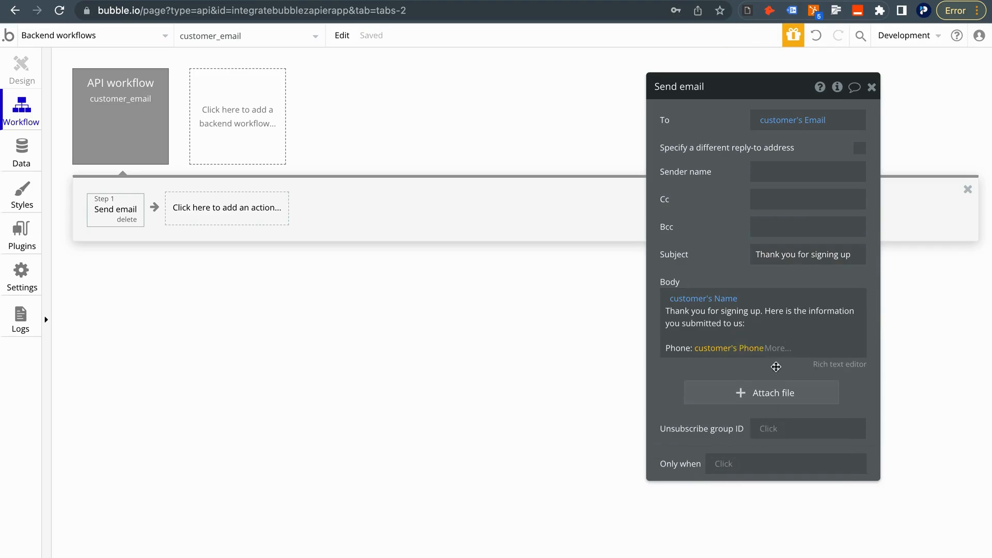
{"action": "left_click", "coordinate": [811, 351]}
{"action": "left_click", "coordinate": [799, 381]}
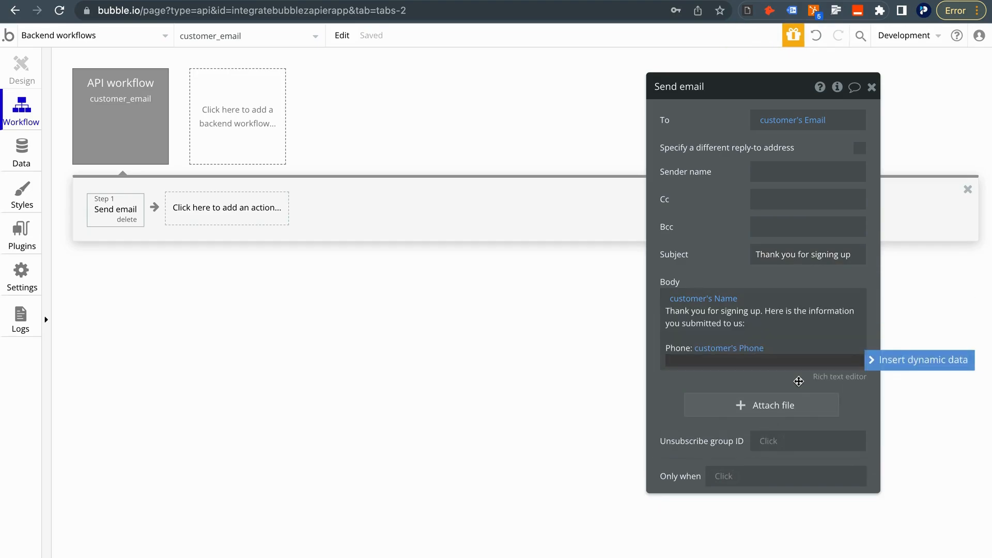
{"action": "type", "text": "Email:"}
{"action": "left_click", "coordinate": [873, 362]}
{"action": "left_click", "coordinate": [815, 388]}
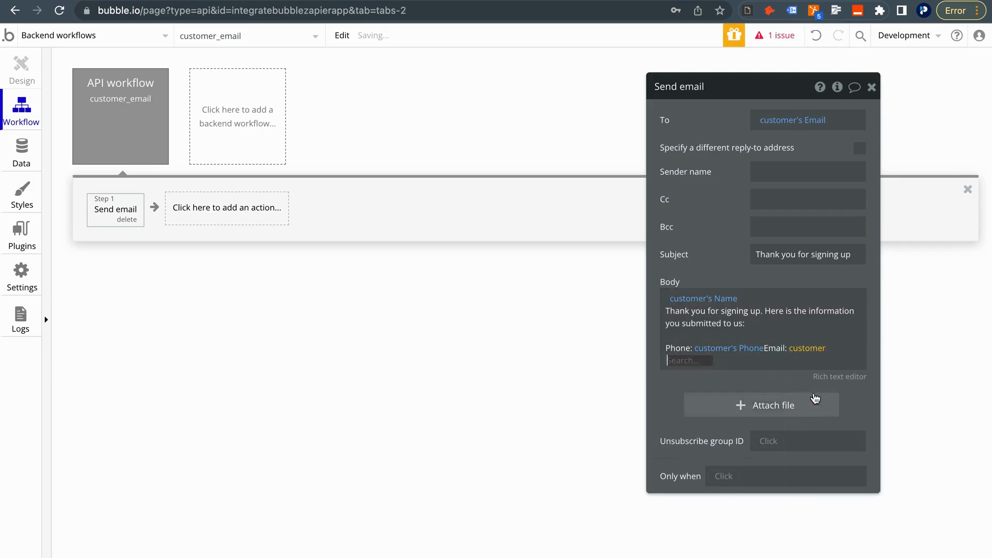
{"action": "left_click", "coordinate": [731, 382]}
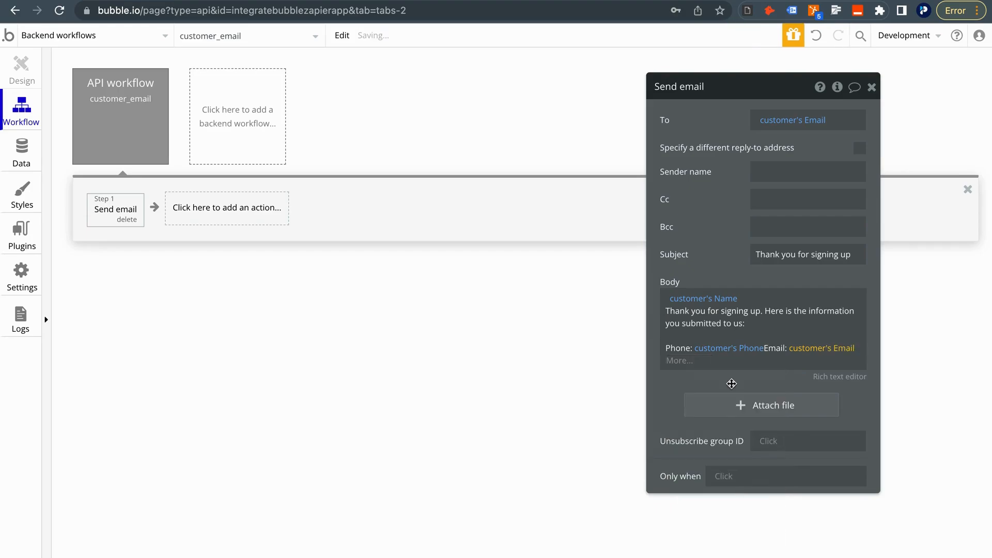
{"action": "left_click", "coordinate": [766, 350]}
{"action": "left_click", "coordinate": [782, 356]}
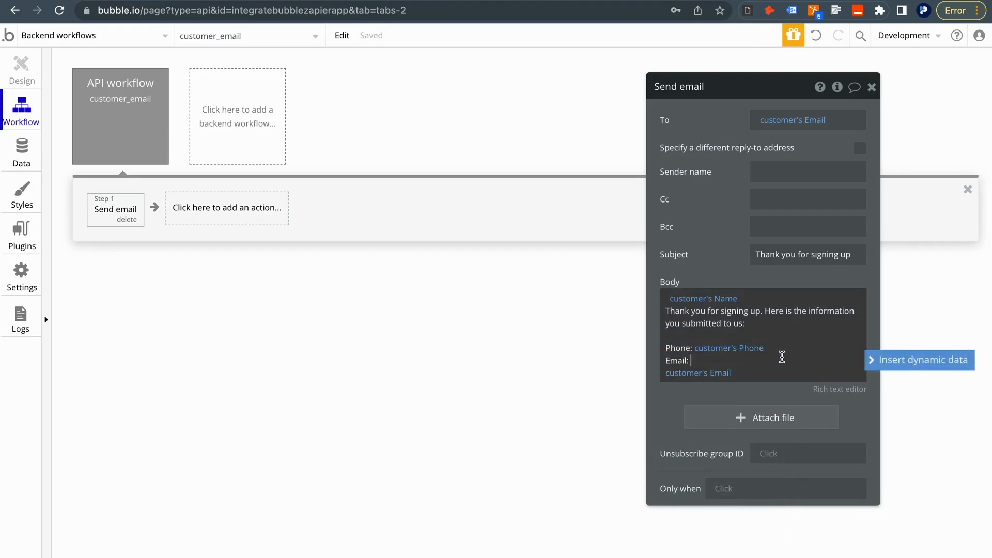
Fix the body's line breaks so Email: sits on its own line, and close the editor
{"action": "left_click", "coordinate": [762, 327]}
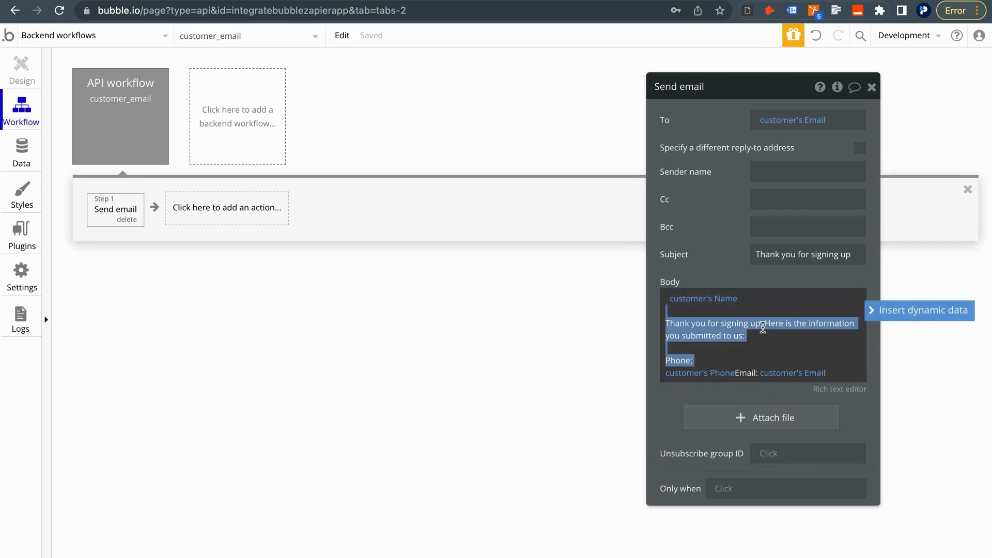
{"action": "left_click", "coordinate": [739, 373]}
{"action": "left_click", "coordinate": [673, 357]}
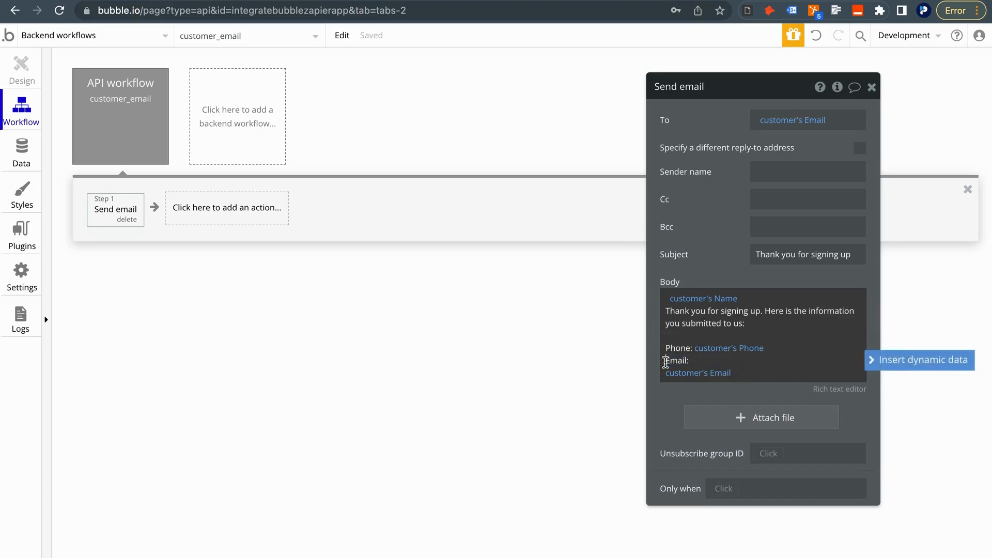
{"action": "left_click", "coordinate": [765, 316]}
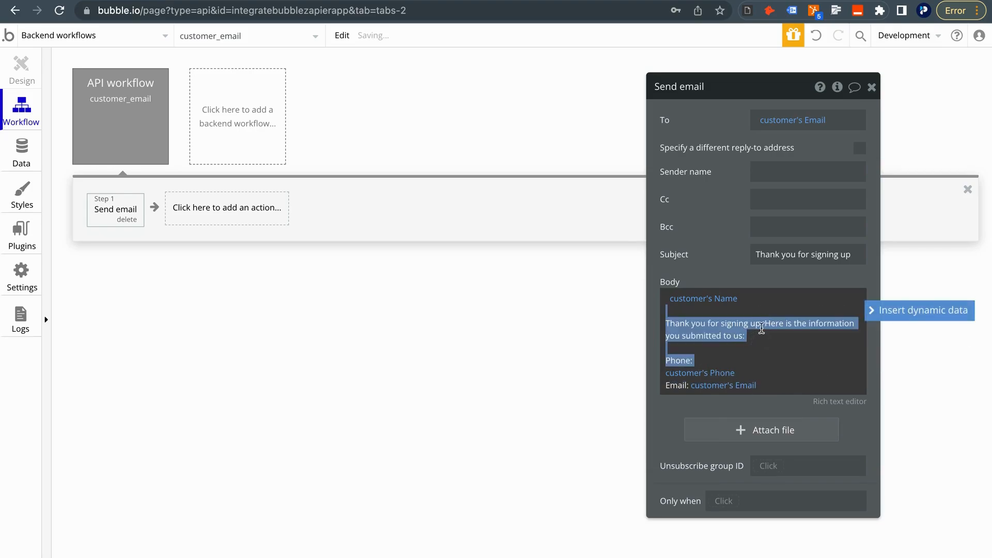
{"action": "left_click", "coordinate": [761, 326]}
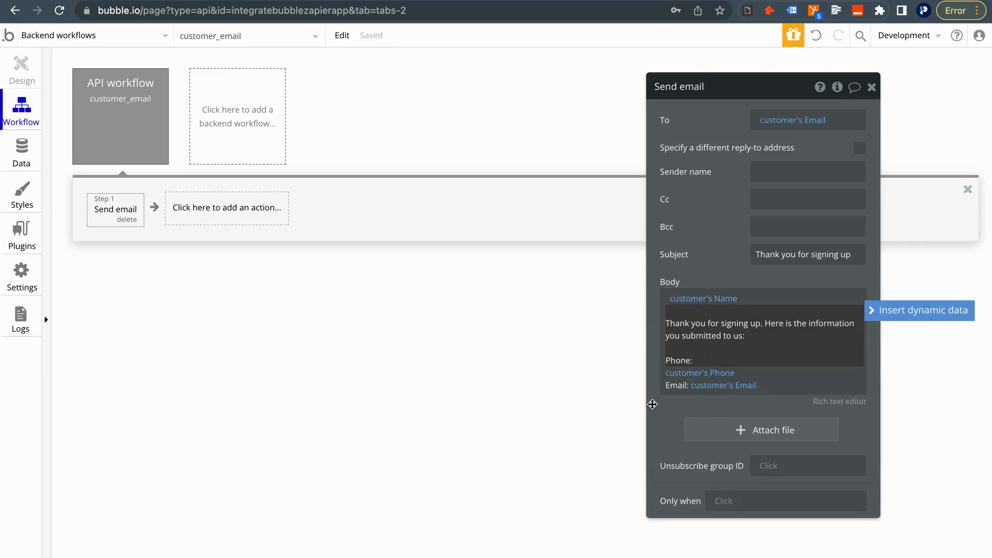
{"action": "left_click", "coordinate": [872, 88]}
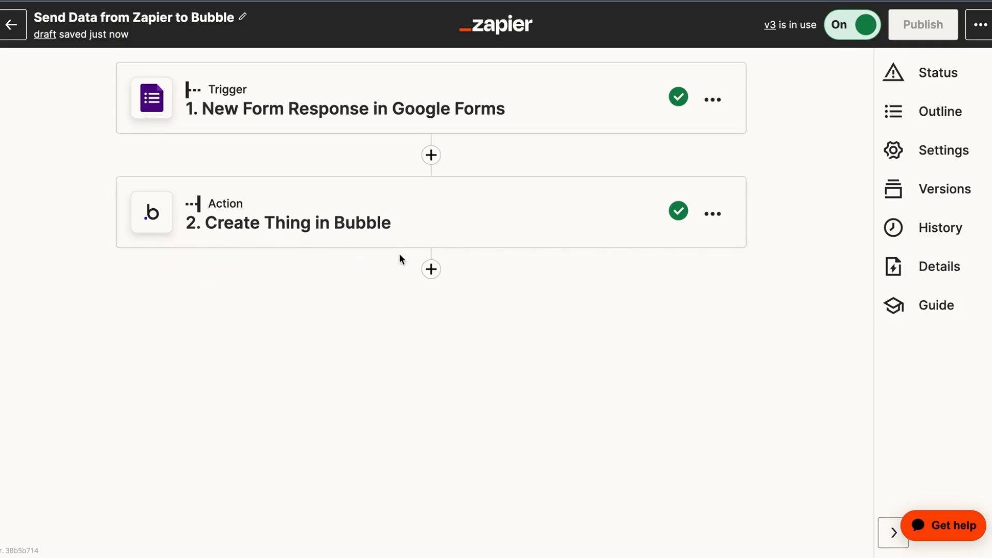
Add step 3 after the Bubble action, choosing the Bubble app via a 'bubl' search
{"action": "left_click_drag", "start_coordinate": [137, 244], "coordinate": [132, 248]}
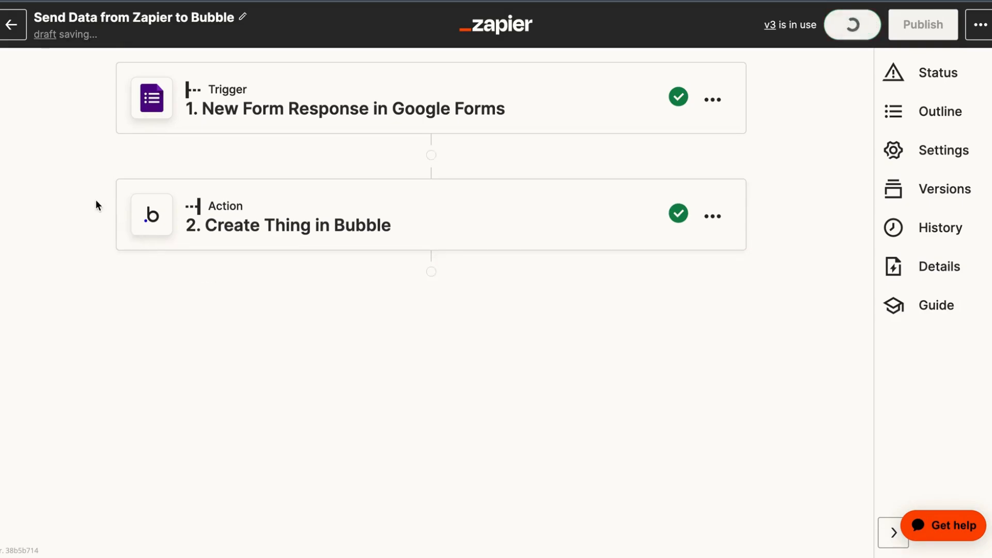
{"action": "left_click", "coordinate": [435, 276]}
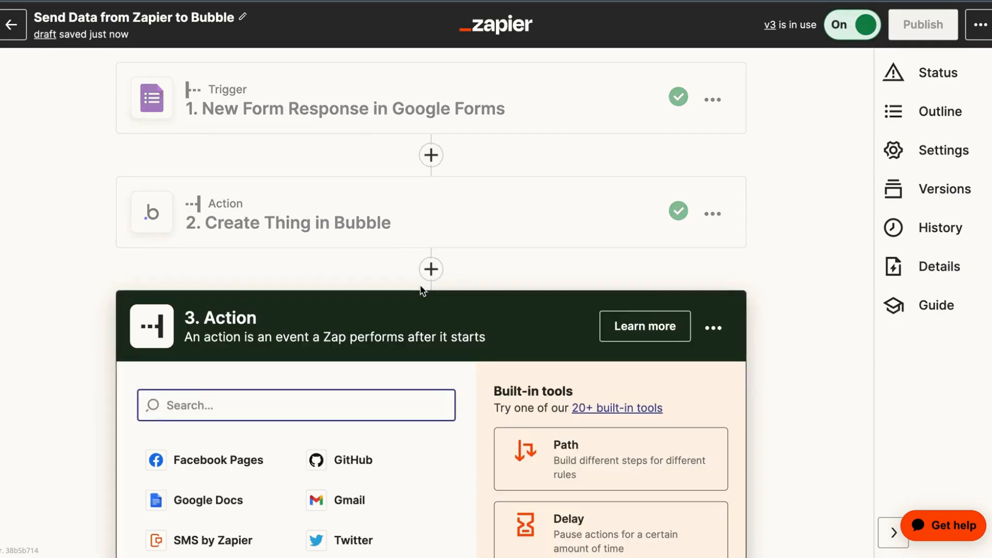
{"action": "type", "text": "b"}
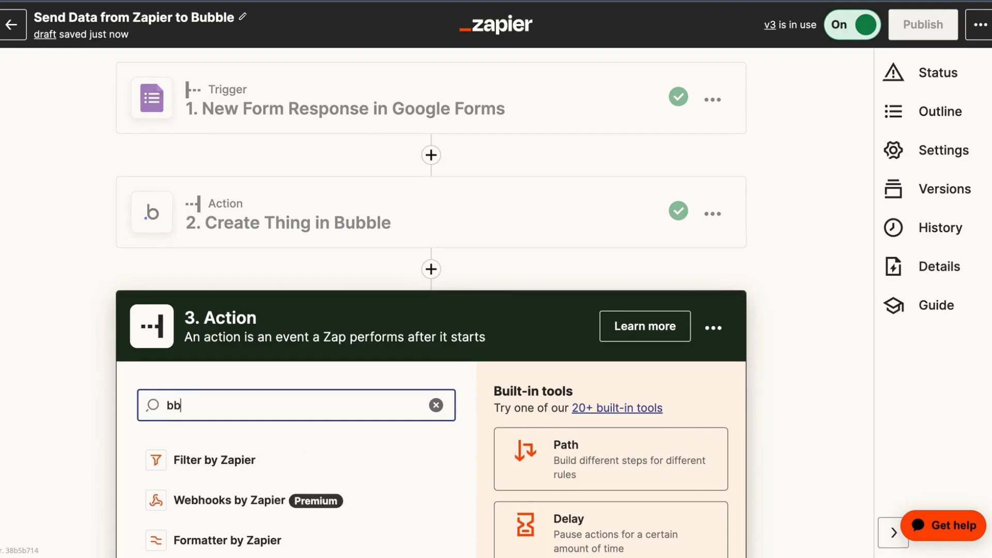
{"action": "type", "text": "ub"}
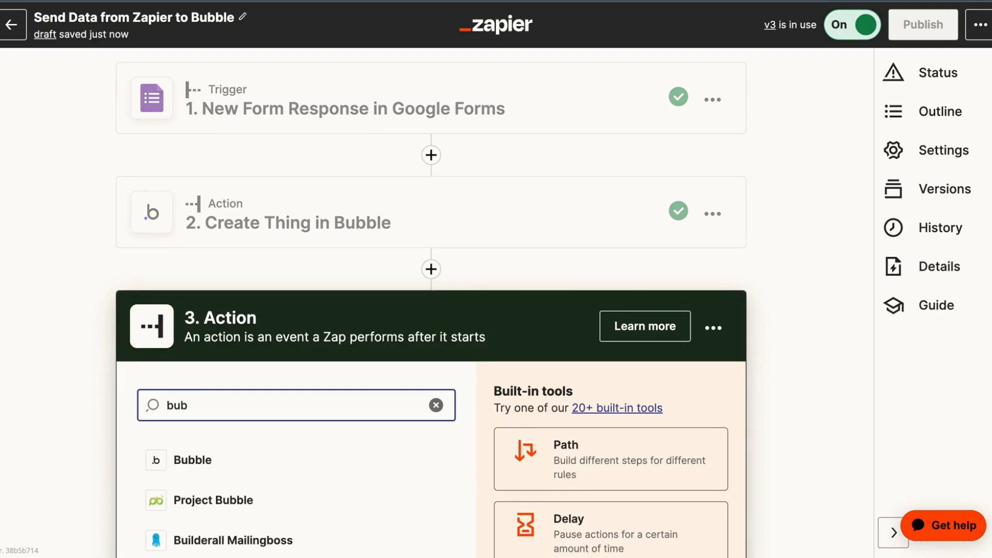
{"action": "type", "text": "l"}
{"action": "left_click", "coordinate": [243, 464]}
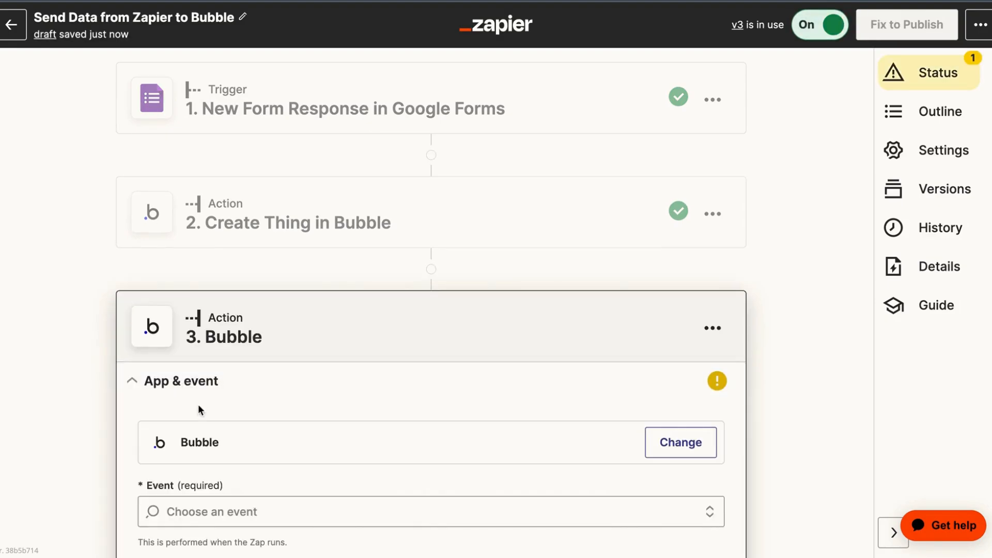
{"action": "left_click", "coordinate": [204, 442]}
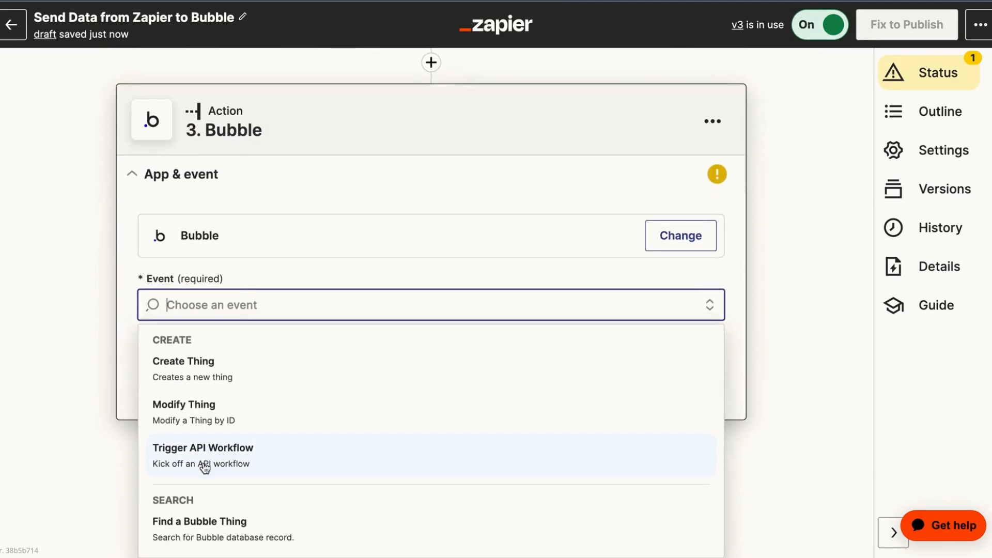
Configure Trigger API Workflow with App Id integratebubblezapierapp, Development version, and the customer_email workflow
{"action": "left_click", "coordinate": [238, 465]}
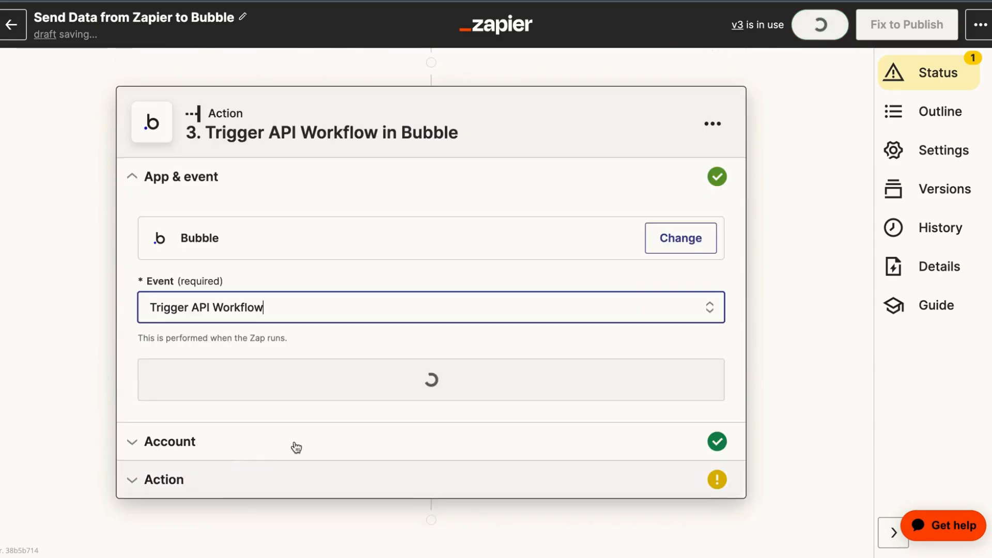
{"action": "left_click", "coordinate": [312, 390]}
{"action": "left_click", "coordinate": [163, 453]}
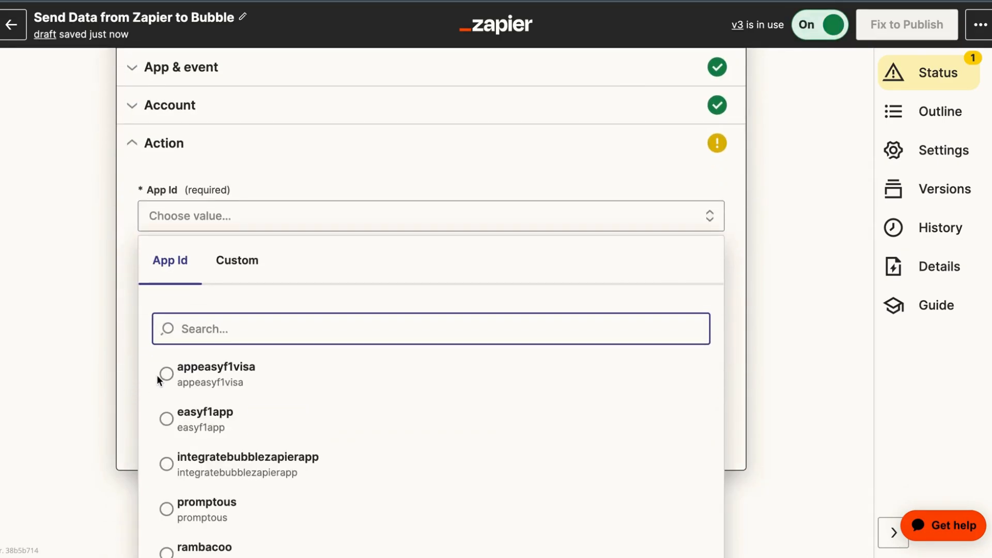
{"action": "left_click", "coordinate": [166, 464]}
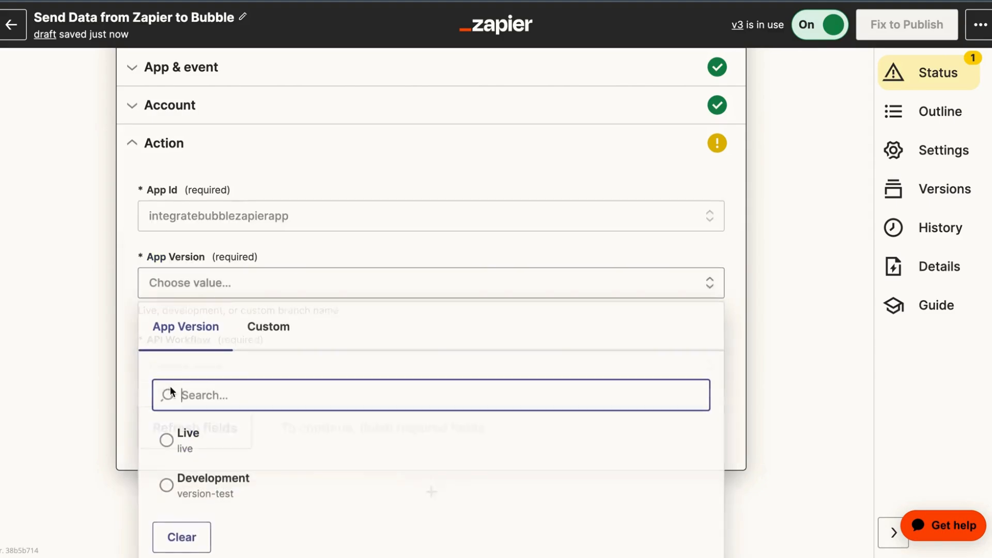
{"action": "left_click", "coordinate": [168, 478]}
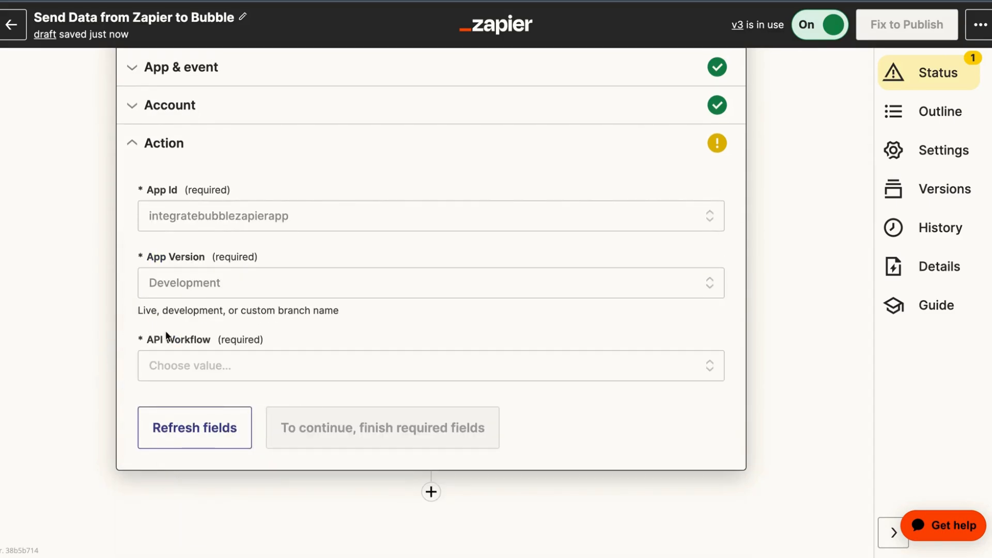
{"action": "left_click", "coordinate": [153, 377]}
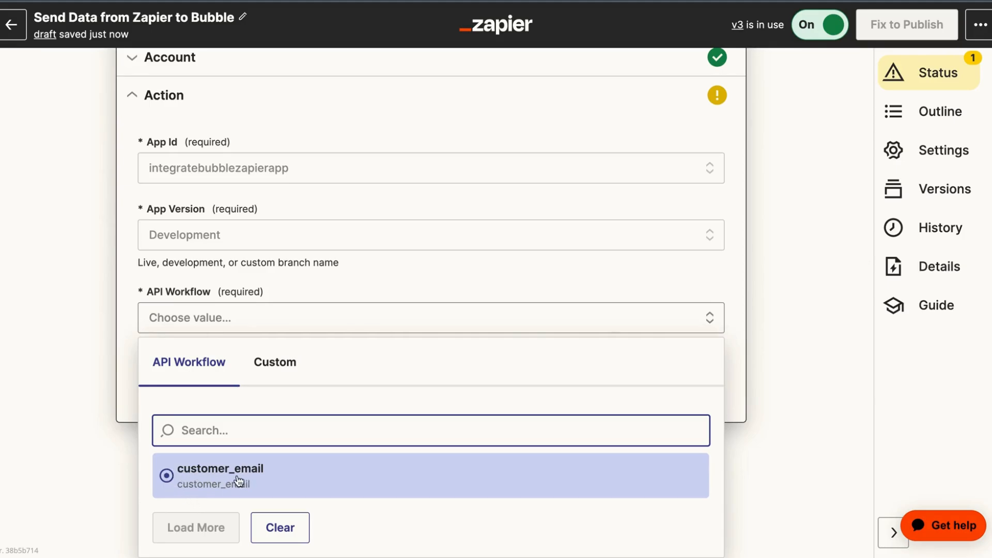
{"action": "left_click", "coordinate": [268, 472]}
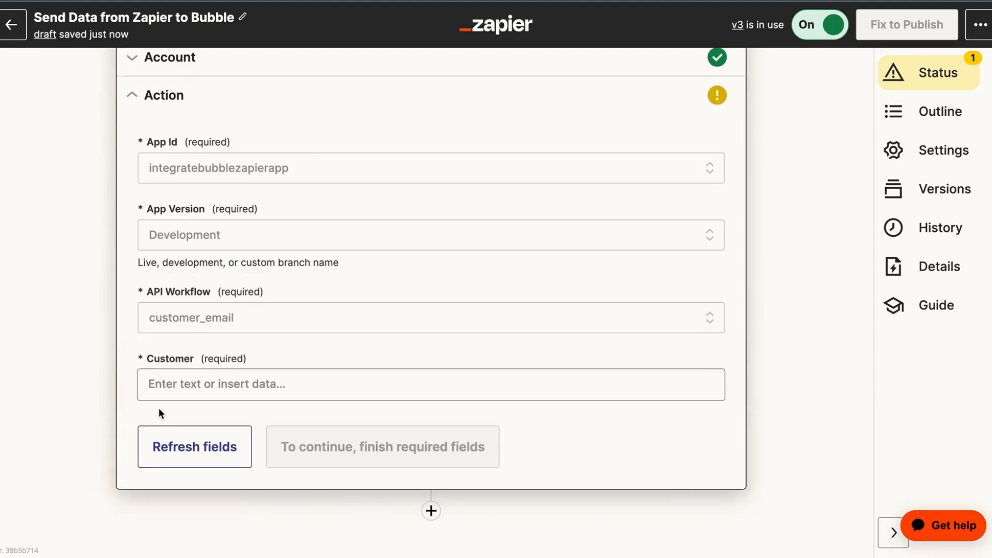
Insert step 2's ID into Customer and run the action test
{"action": "left_click", "coordinate": [158, 390]}
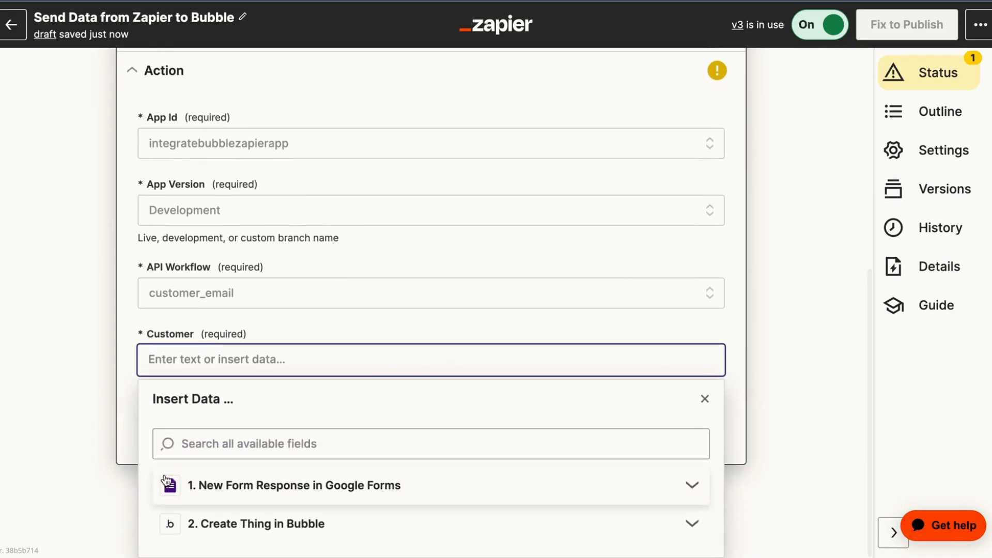
{"action": "left_click", "coordinate": [217, 524]}
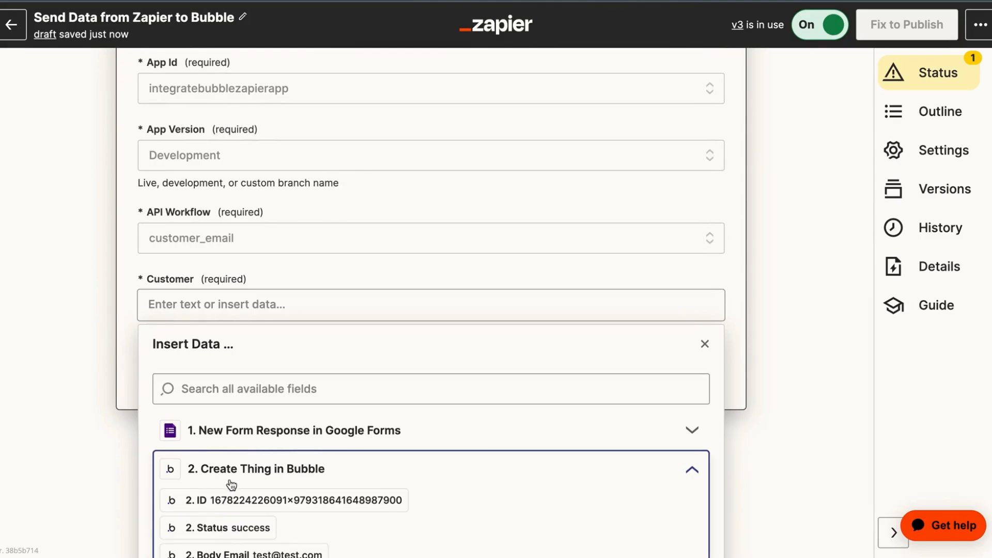
{"action": "left_click", "coordinate": [266, 501]}
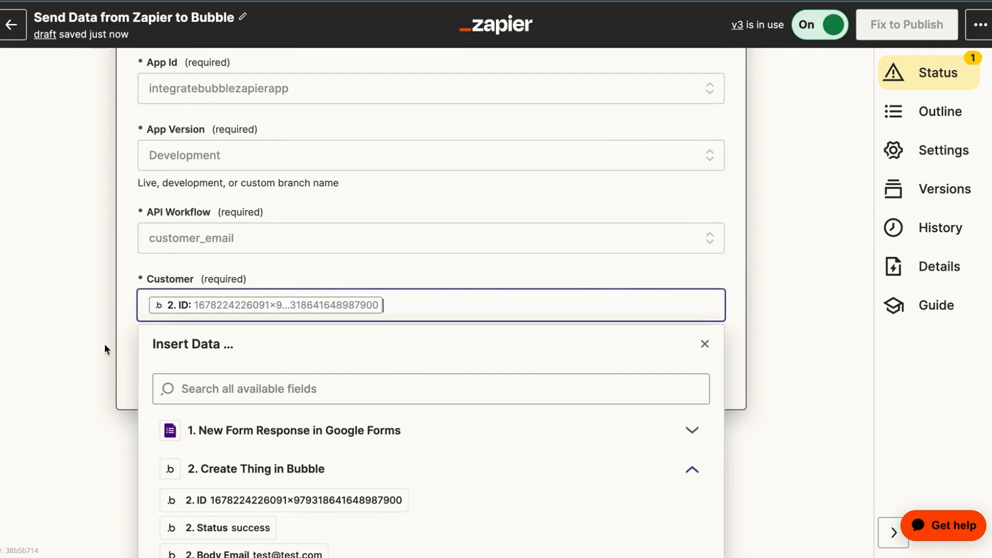
{"action": "left_click", "coordinate": [96, 337]}
{"action": "left_click", "coordinate": [171, 393]}
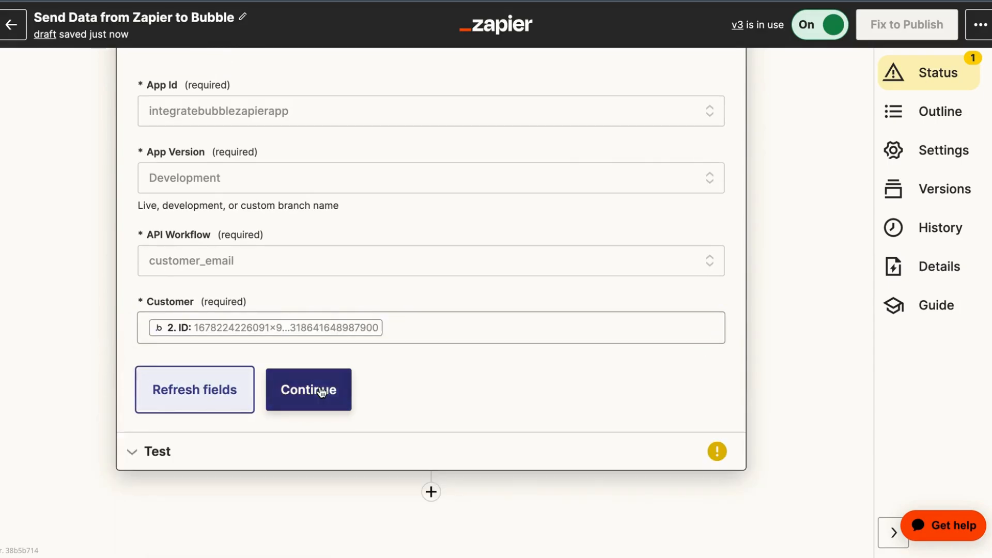
{"action": "left_click", "coordinate": [305, 389]}
{"action": "left_click", "coordinate": [288, 427]}
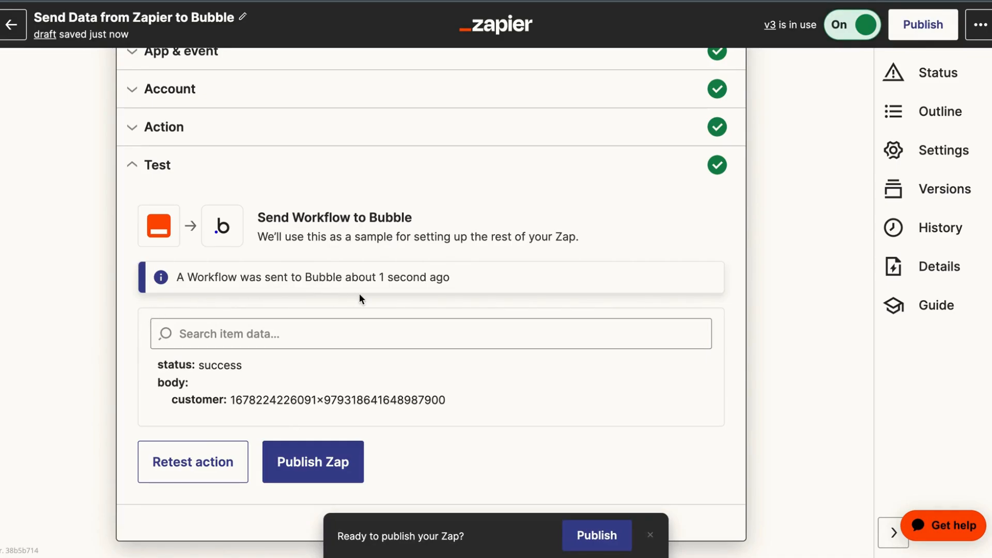
Publish the zap with the version note 'added api workflow step'
{"action": "scroll", "coordinate": [378, 342], "scroll_direction": "up", "scroll_amount": 3}
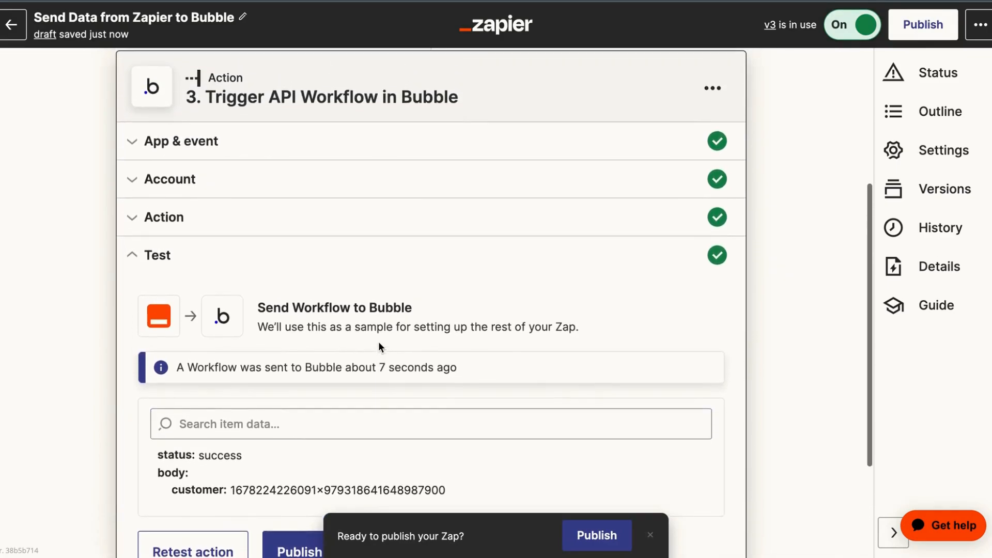
{"action": "scroll", "coordinate": [379, 342], "scroll_direction": "down", "scroll_amount": 3}
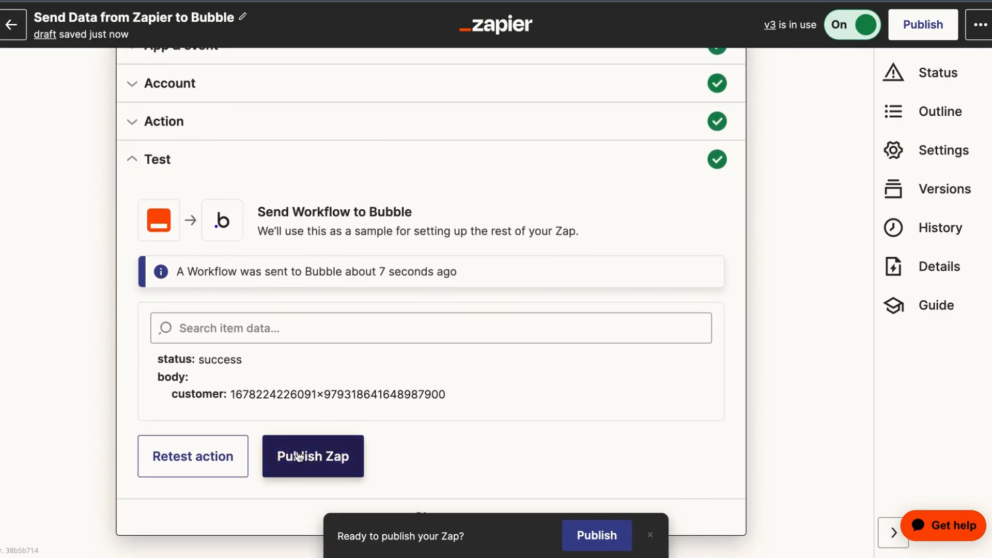
{"action": "left_click", "coordinate": [298, 457]}
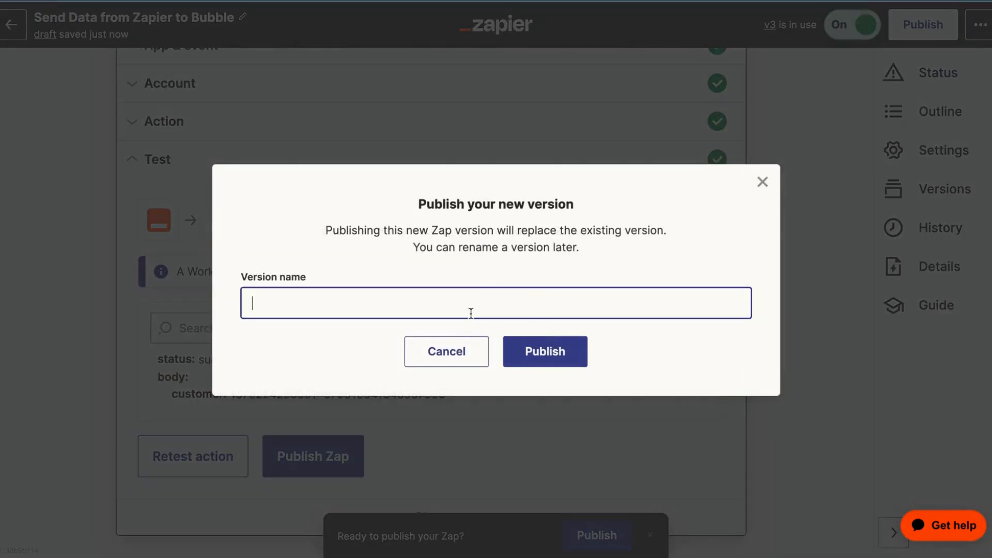
{"action": "type", "text": "added api workflow step"}
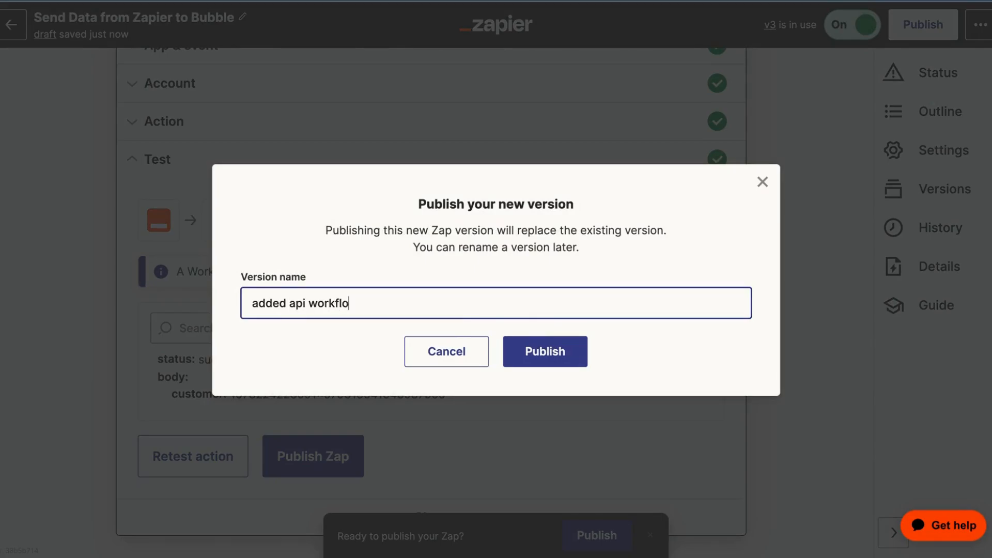
{"action": "left_click", "coordinate": [543, 360]}
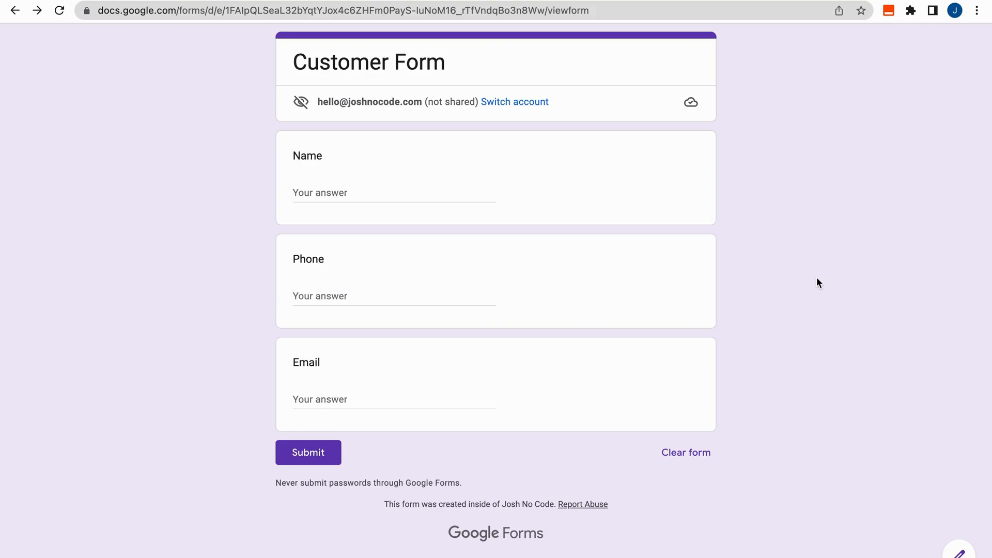
Submit the Customer Form with name 'test first name', a sample phone number and an e-mail address
{"action": "left_click", "coordinate": [436, 186]}
{"action": "type", "text": "t"}
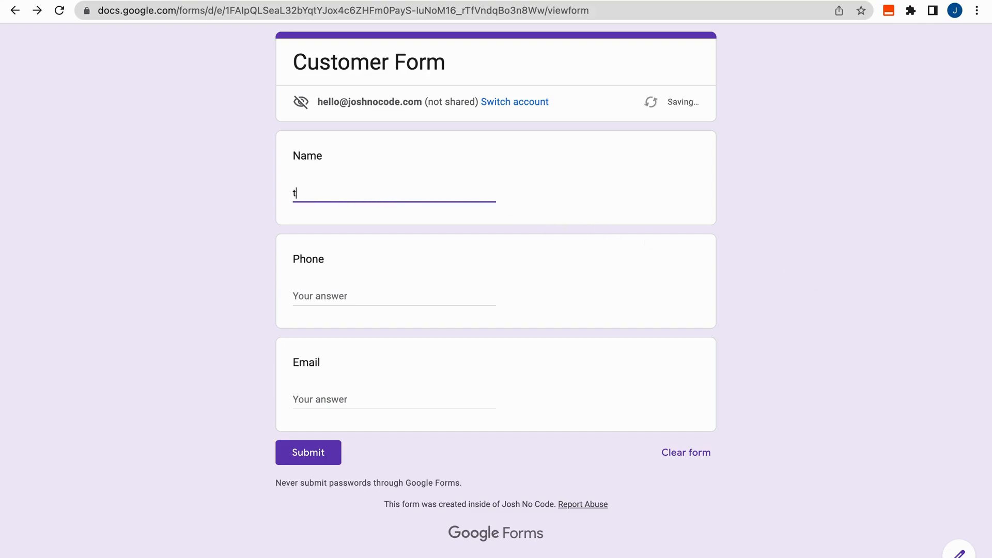
{"action": "type", "text": "est first name"}
{"action": "key", "text": "Tab"}
{"action": "type", "text": "111 "}
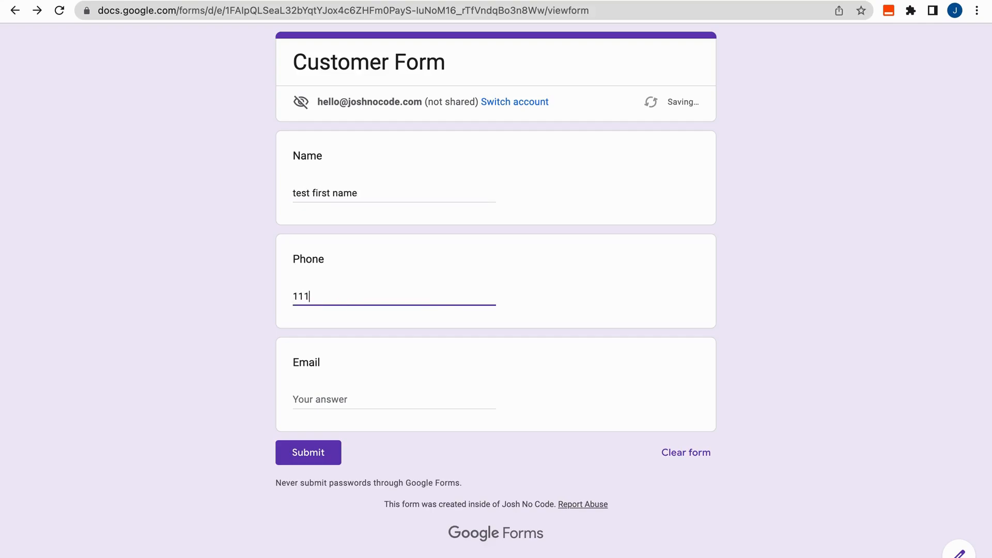
{"action": "type", "text": "111 1111"}
{"action": "key", "text": "Tab"}
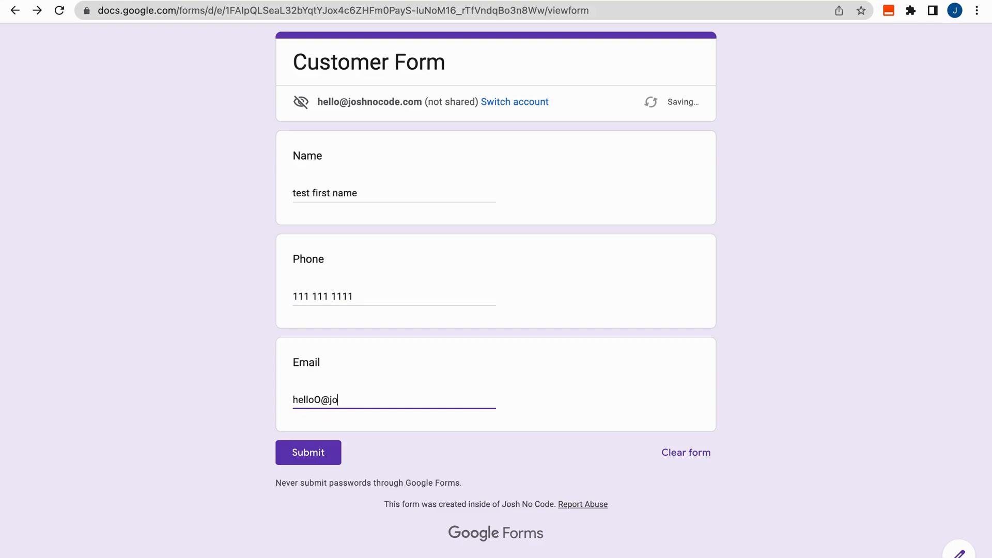
{"action": "left_click", "coordinate": [217, 243]}
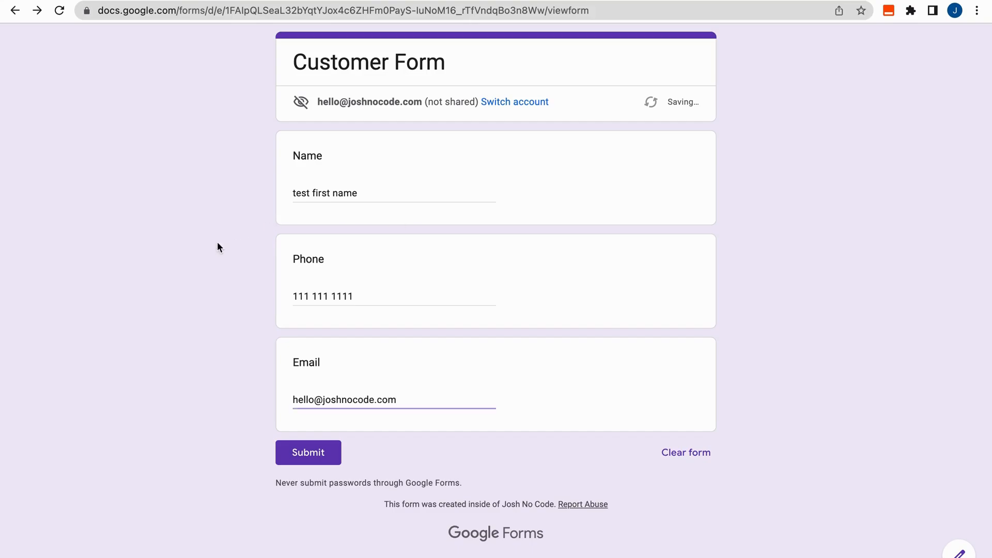
{"action": "left_click", "coordinate": [279, 451]}
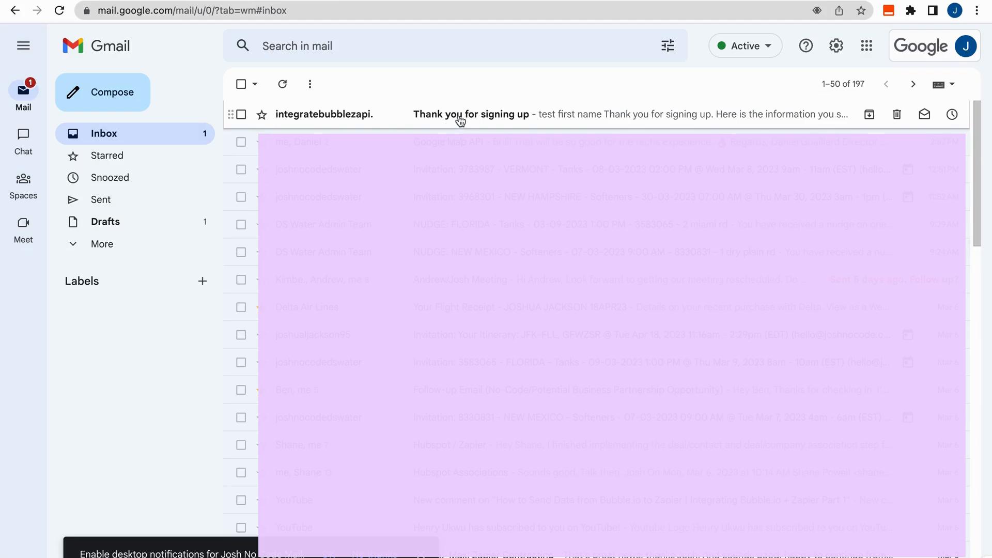
Open the 'Thank you for signing up' email in the Gmail inbox
{"action": "left_click", "coordinate": [489, 119]}
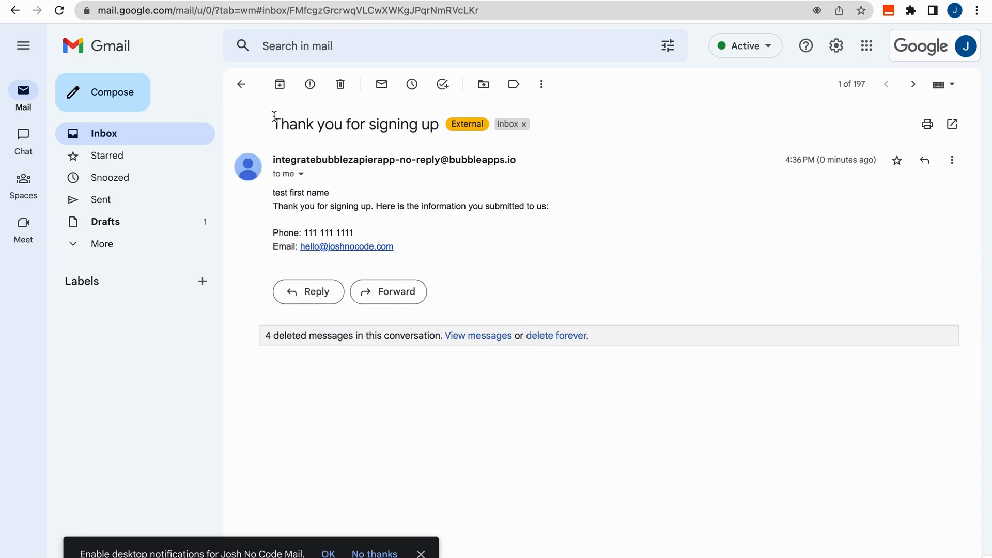